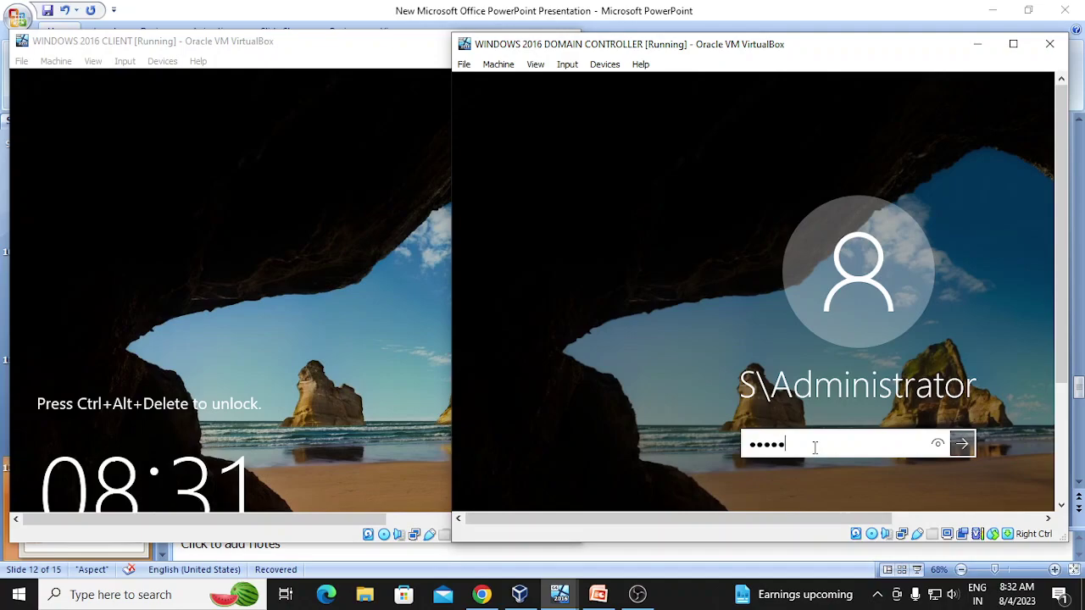
- Sign in to the domain controller with the administrator password, maximize it, and open Server Manager's Tools menu
text(•)
key(Return)
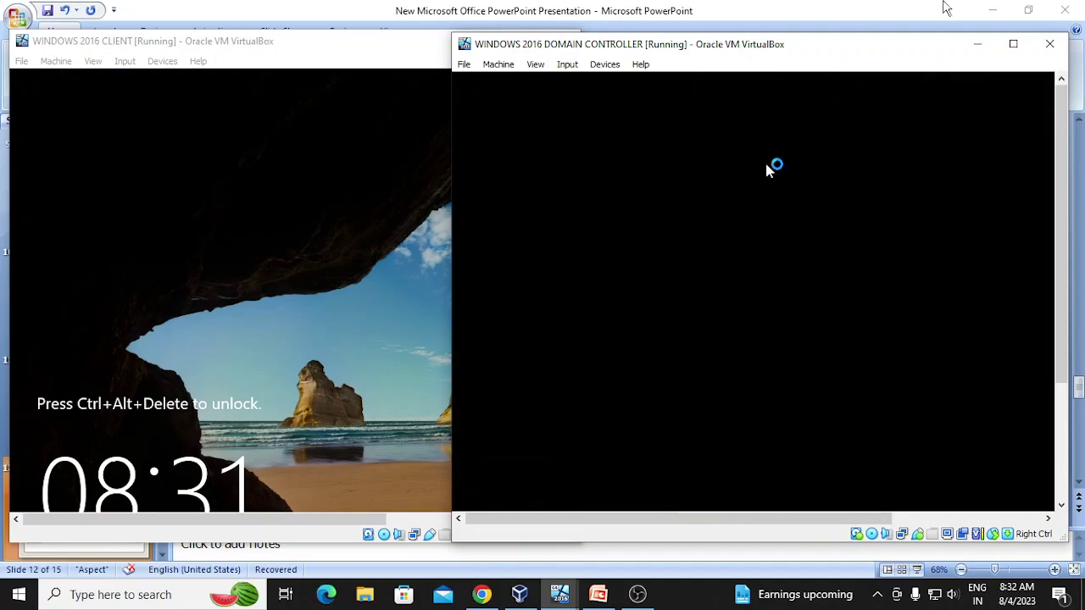
click(1012, 44)
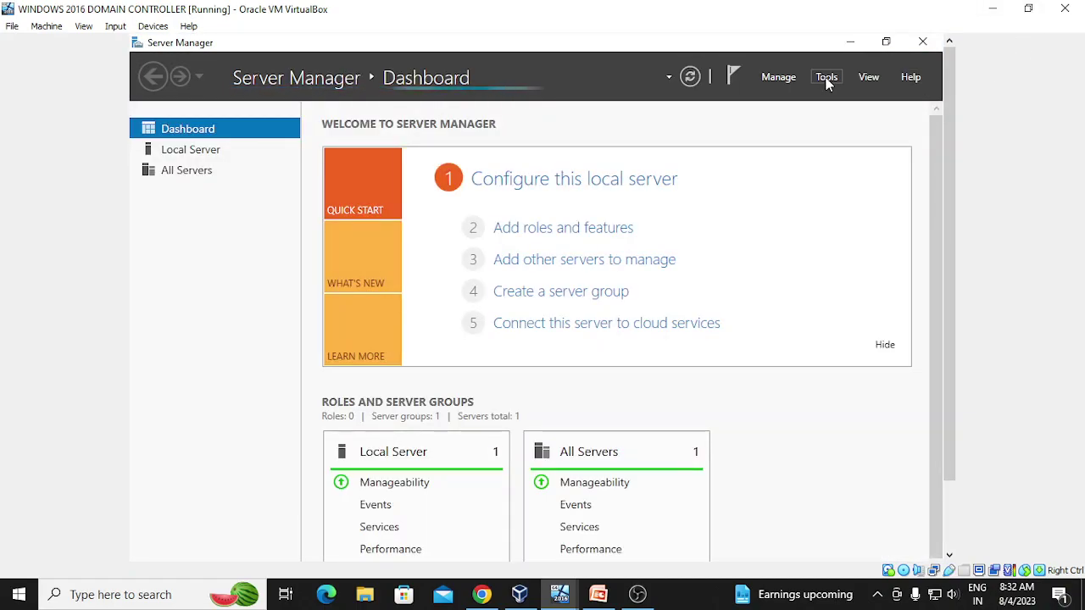
click(826, 79)
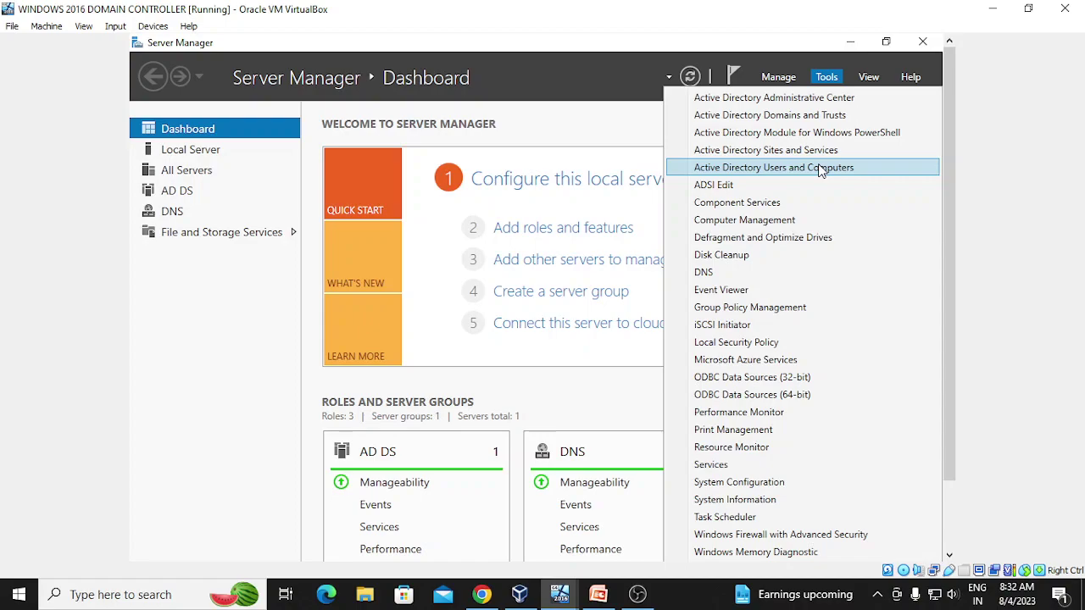
- Launch Active Directory Users and Computers and bring up the Shutdown Event Tracker window's options
click(820, 169)
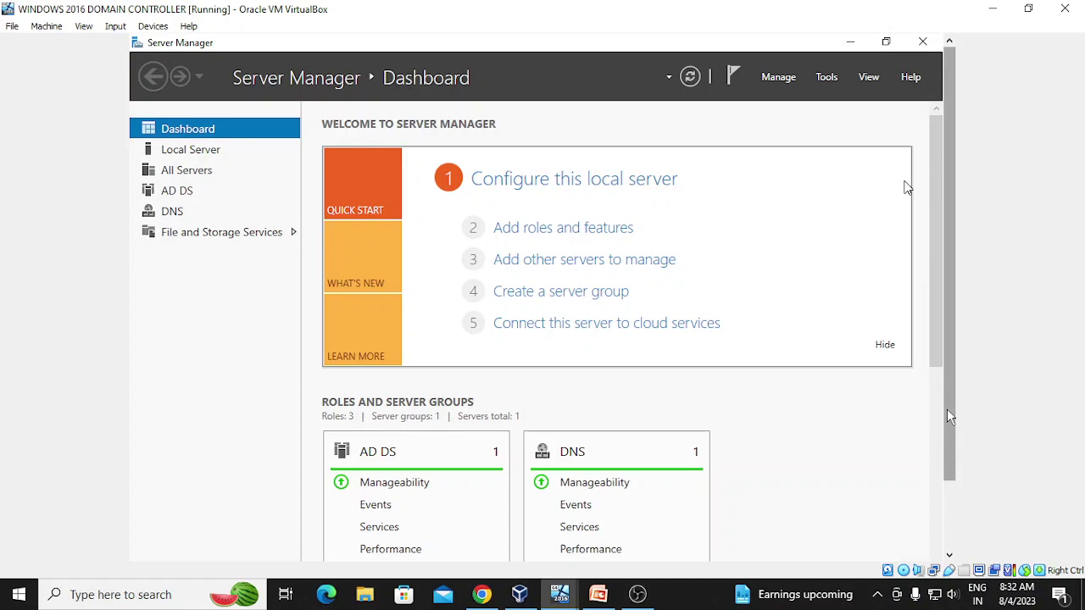
scroll(949, 415, down, 2)
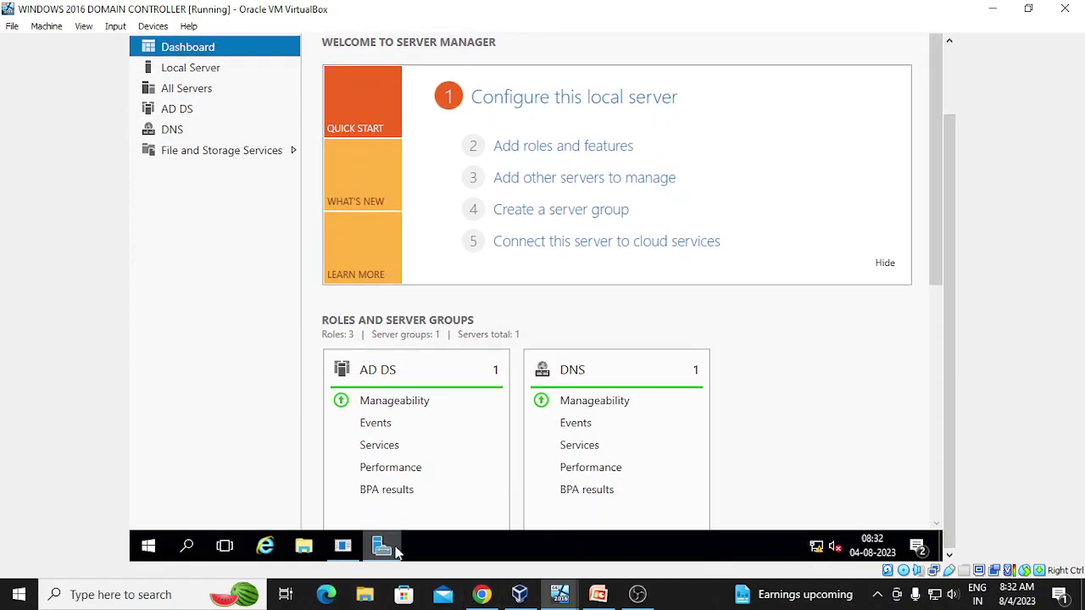
mouse_move(343, 549)
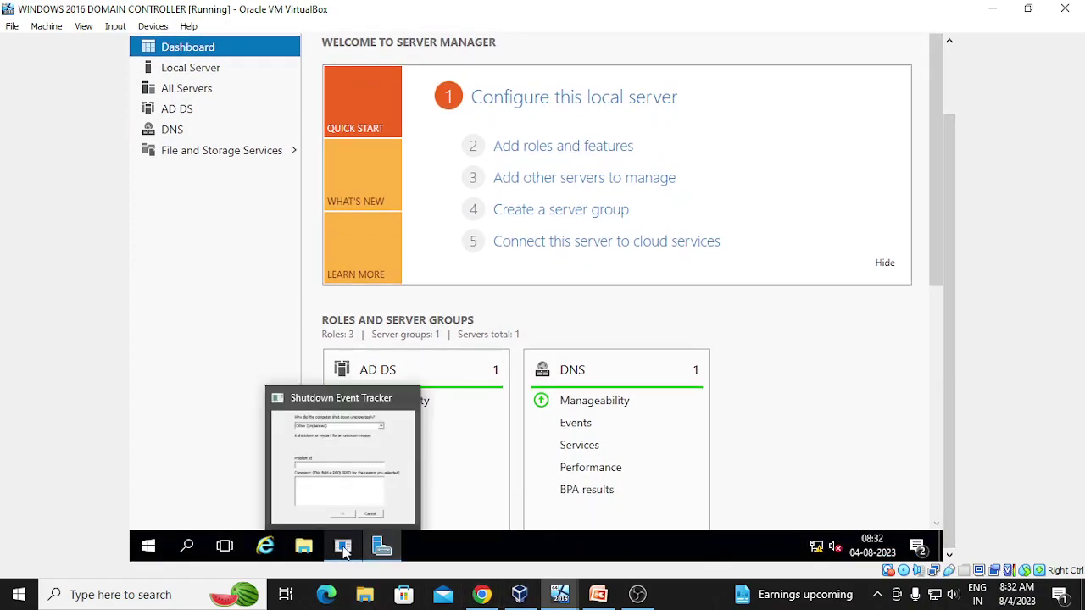
right_click(346, 545)
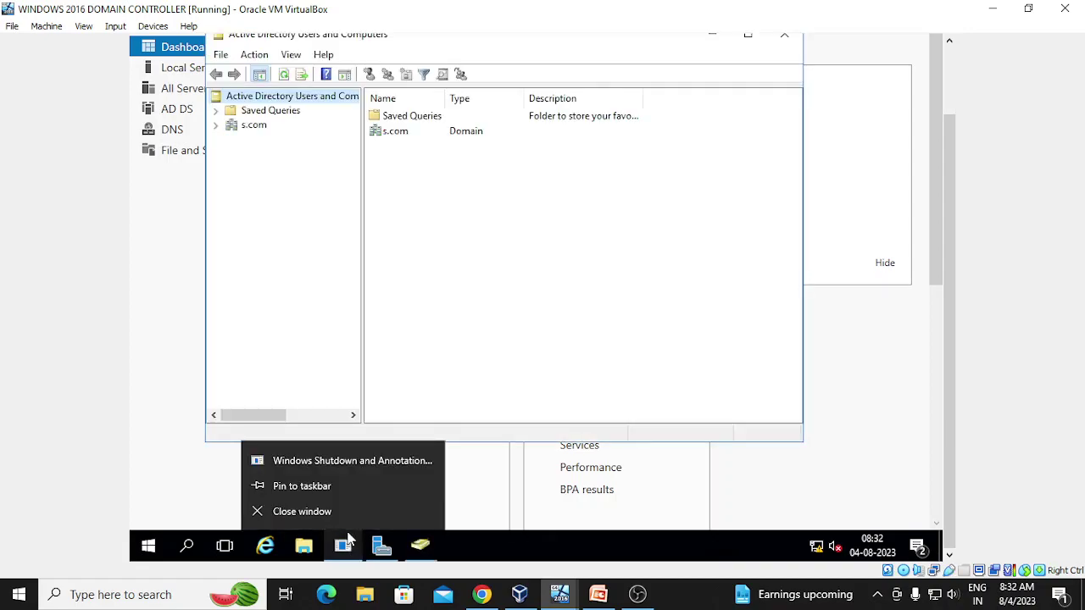
- Expand the s.com domain, select the Users container, and open its New submenu
click(216, 126)
click(265, 212)
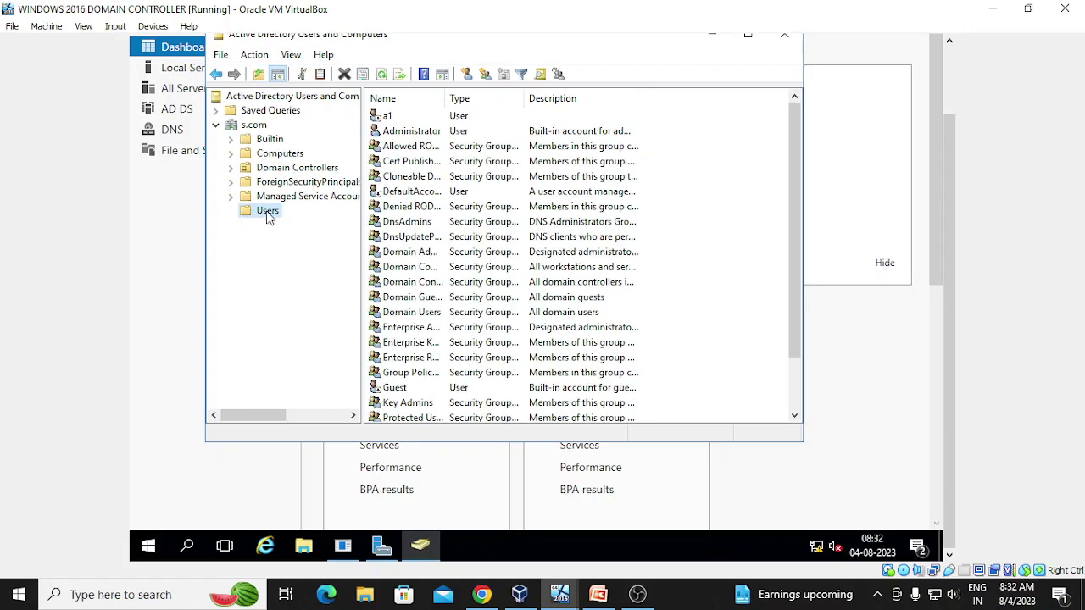
right_click(268, 217)
mouse_move(336, 268)
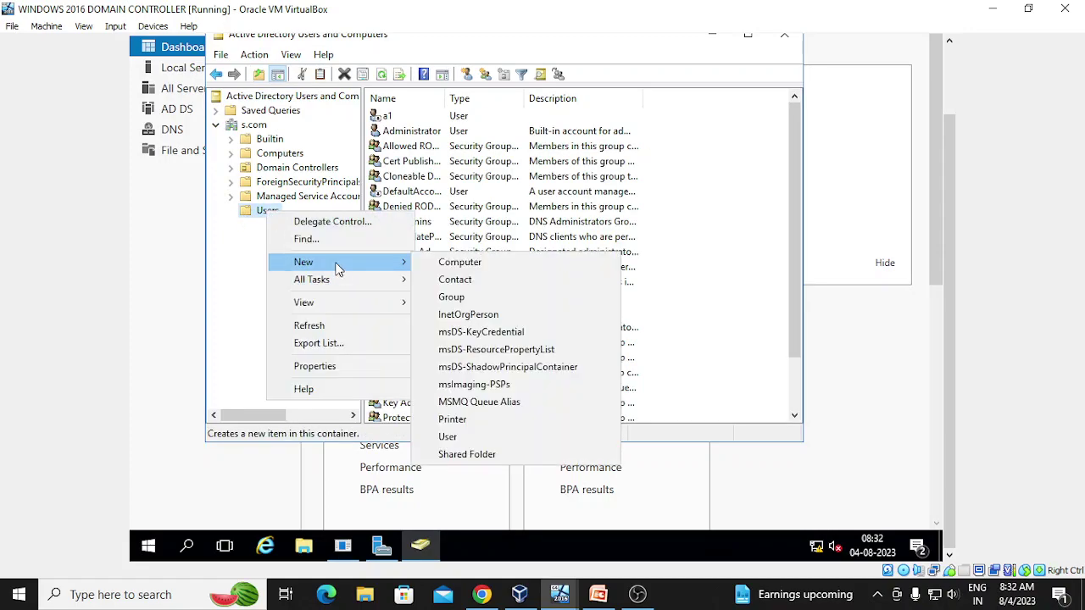
- Create a new user in Users with first name abc and logon name abc1
click(533, 437)
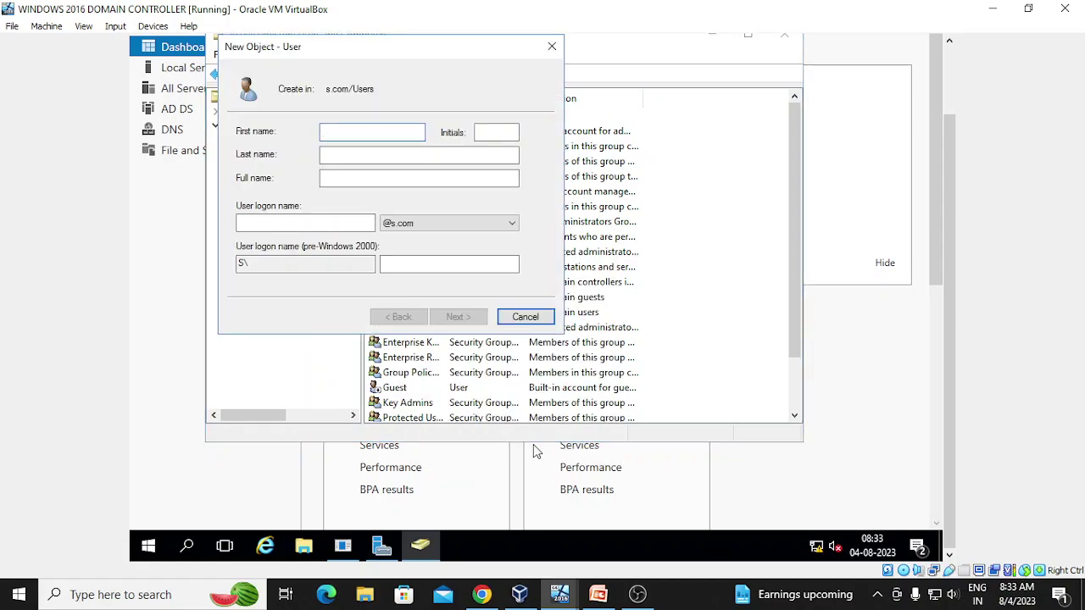
text(abc)
click(321, 219)
text(abc)
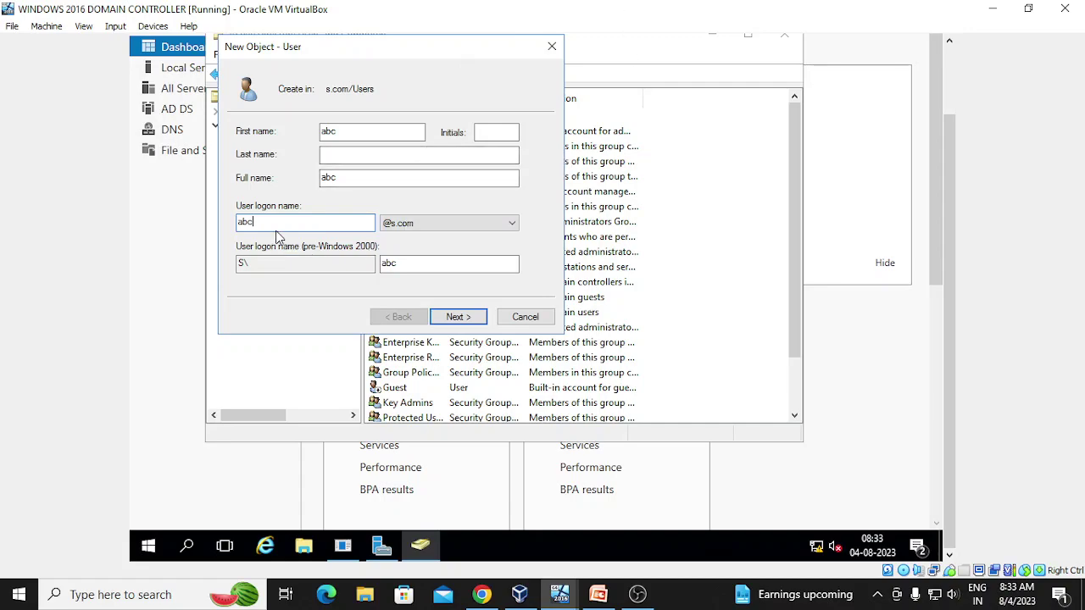
text(1)
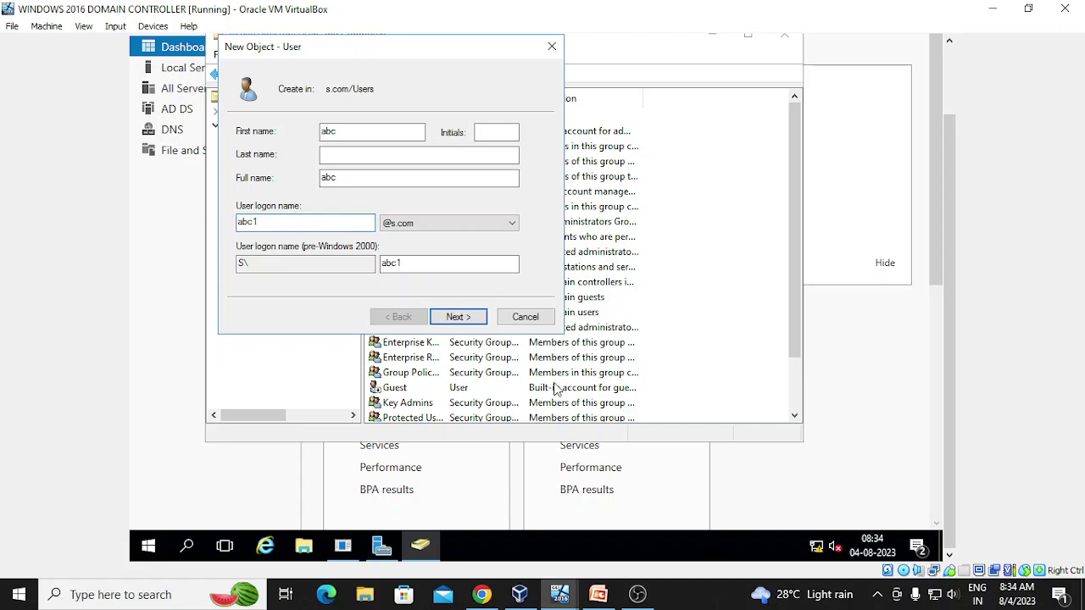
- Enter and confirm a password for the abc account, then continue to the summary page
click(449, 317)
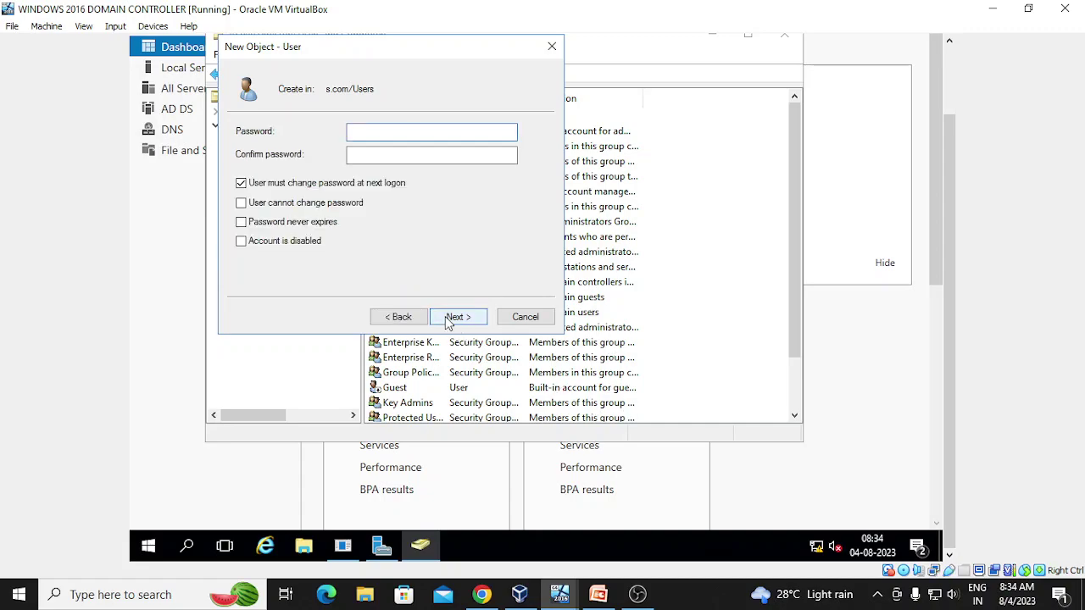
text(abc)
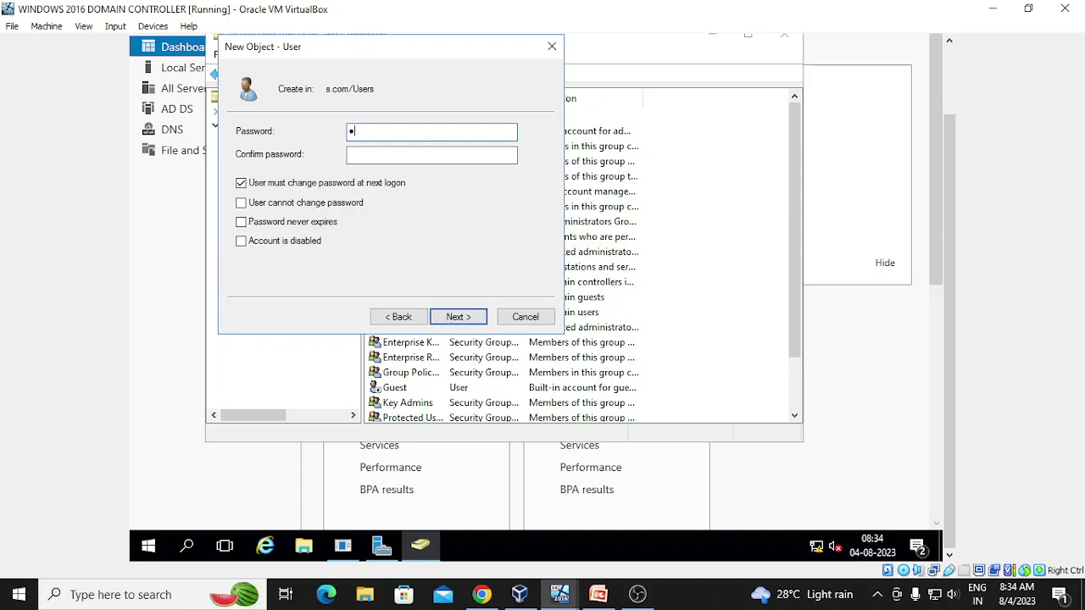
text(defg)
click(408, 154)
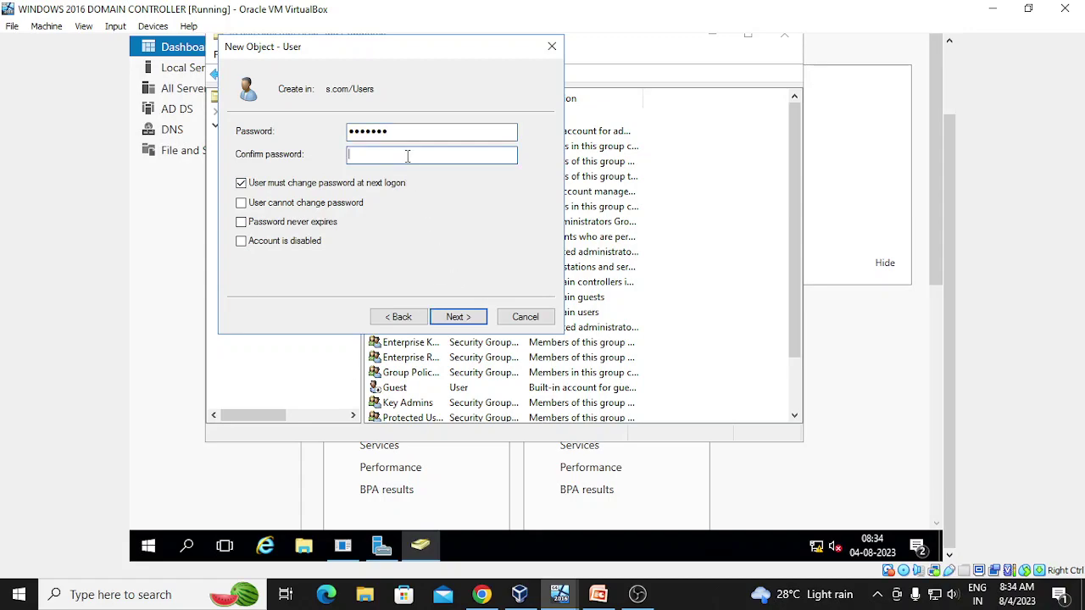
text(*******)
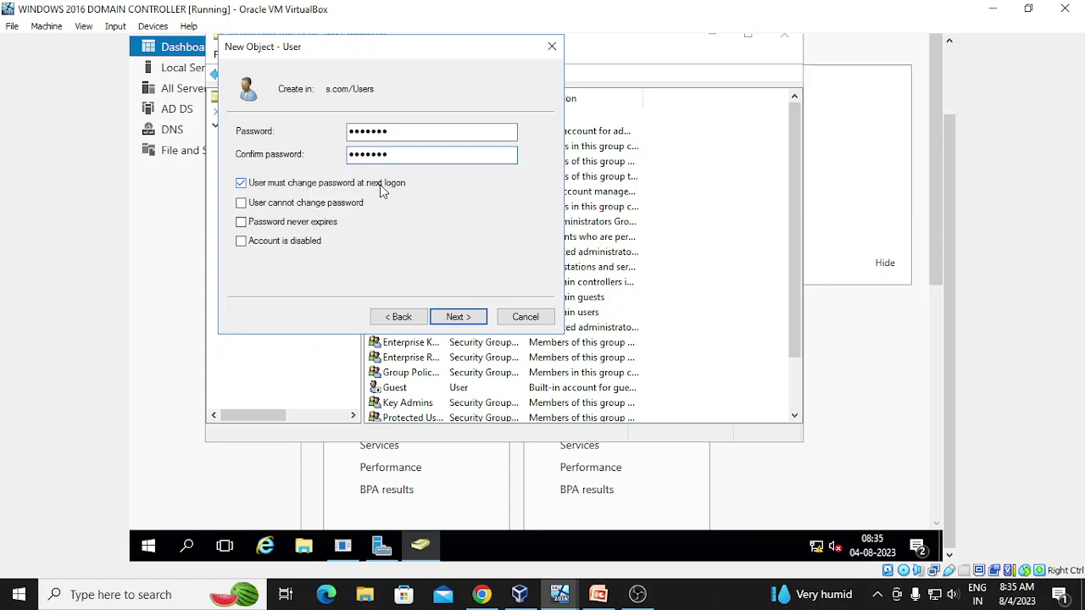
click(452, 318)
- Finish creating user abc and switch to the client virtual machine
click(448, 322)
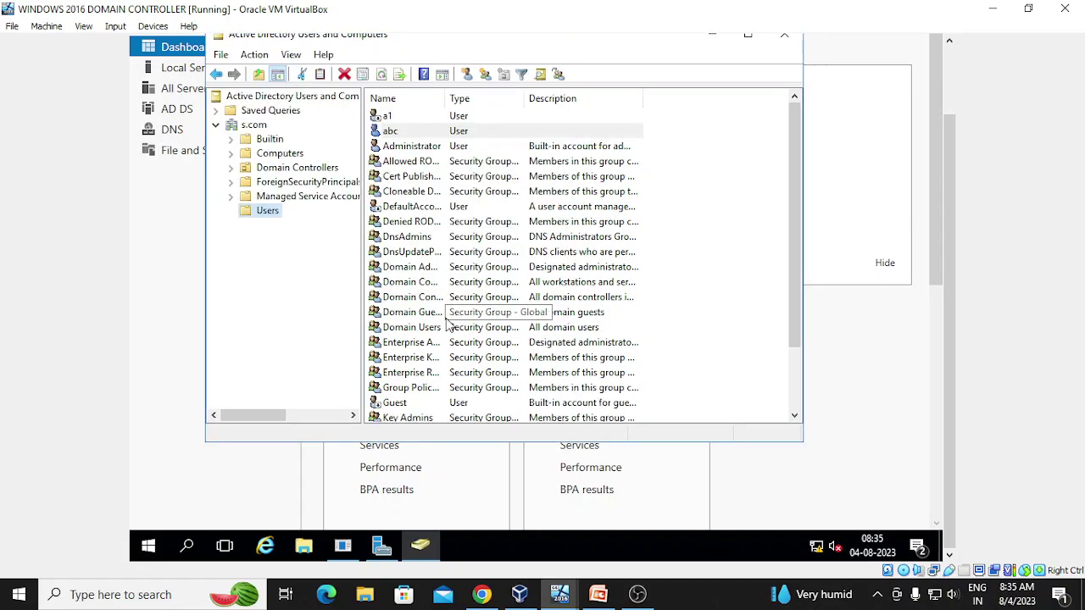
mouse_move(573, 596)
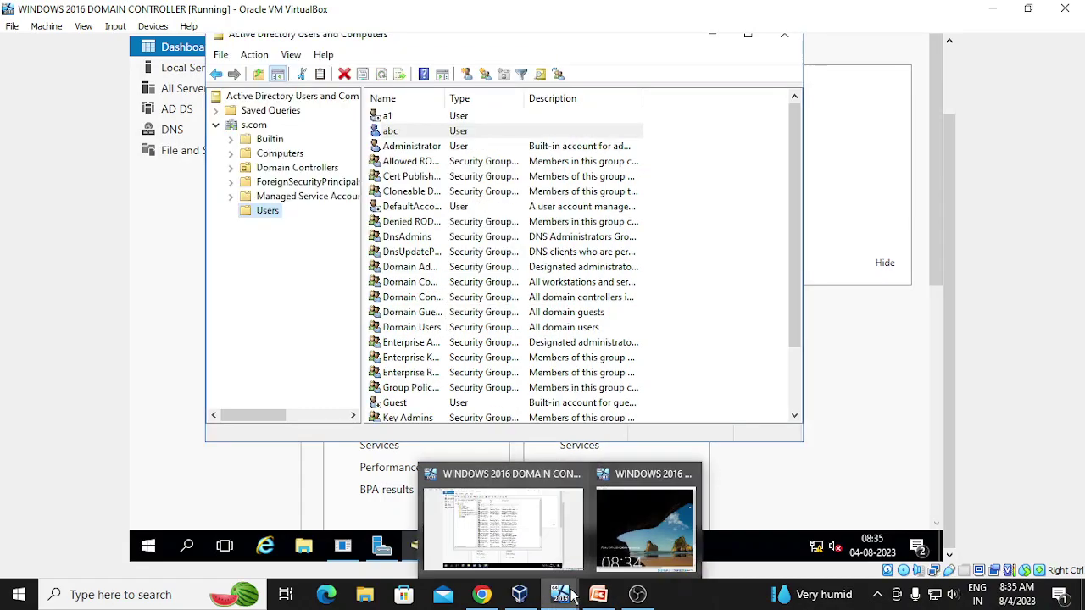
click(645, 525)
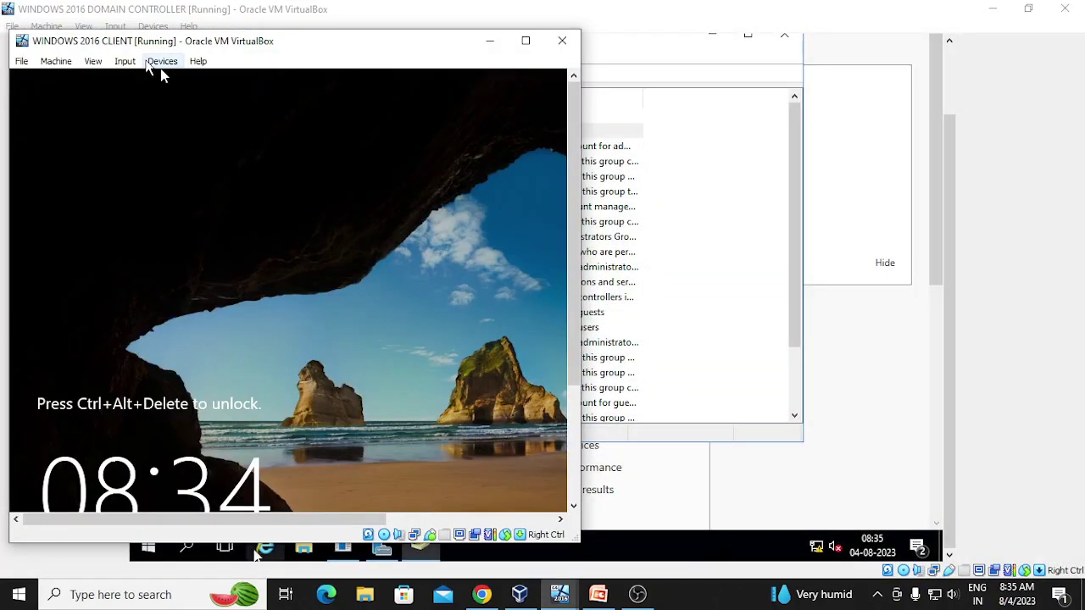
- Send Ctrl-Alt-Del to the client via Input > Keyboard and maximize its window
click(125, 64)
mouse_move(165, 85)
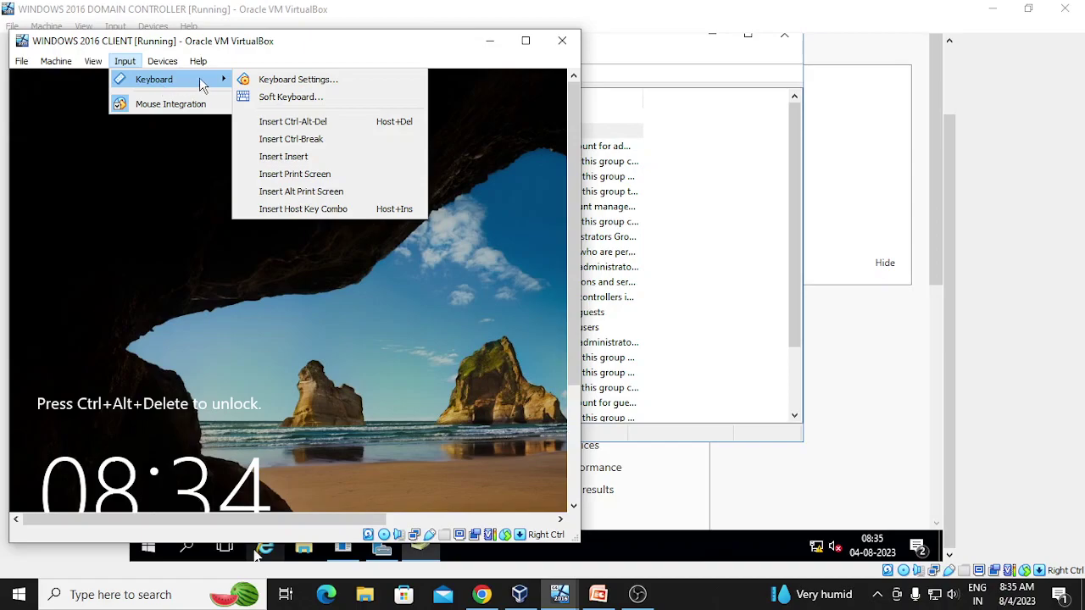
click(292, 121)
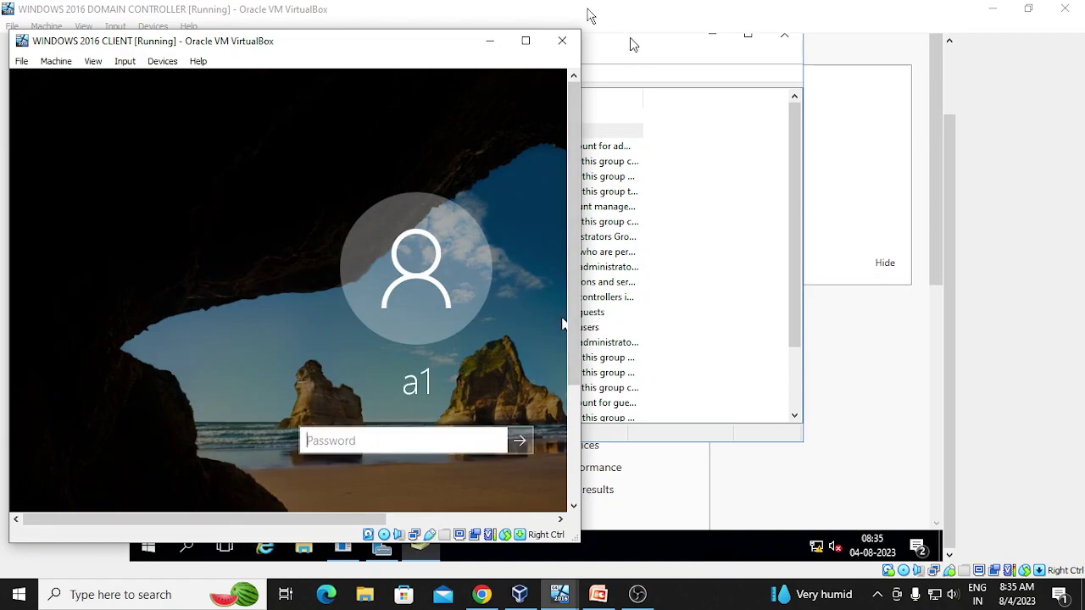
click(525, 41)
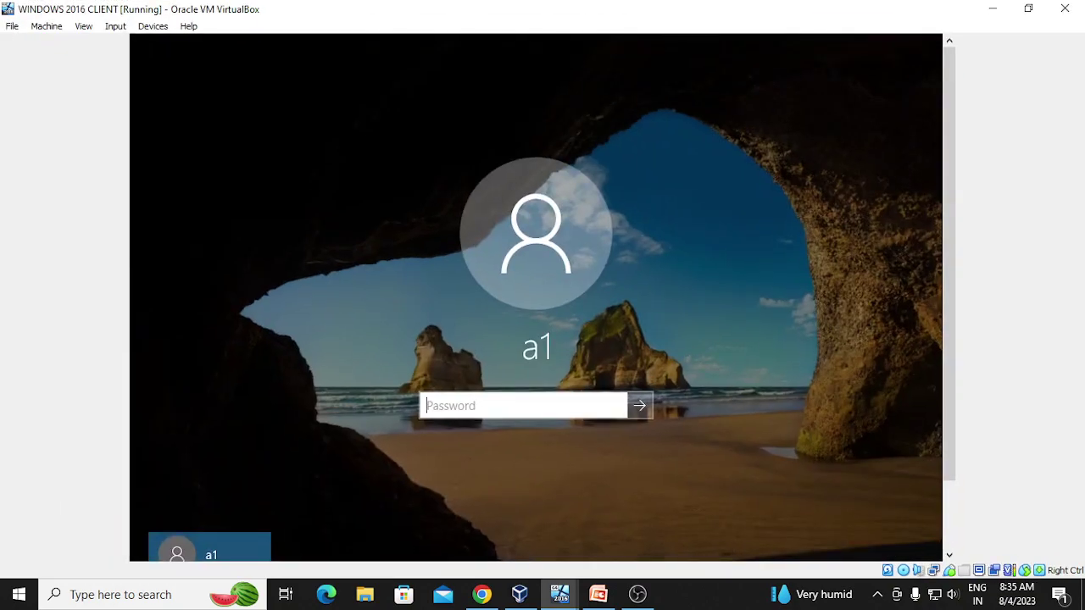
- Sign in on the client as abc1 via Other user, re-entering the password after an incorrect-password message
scroll(944, 412, down, 2)
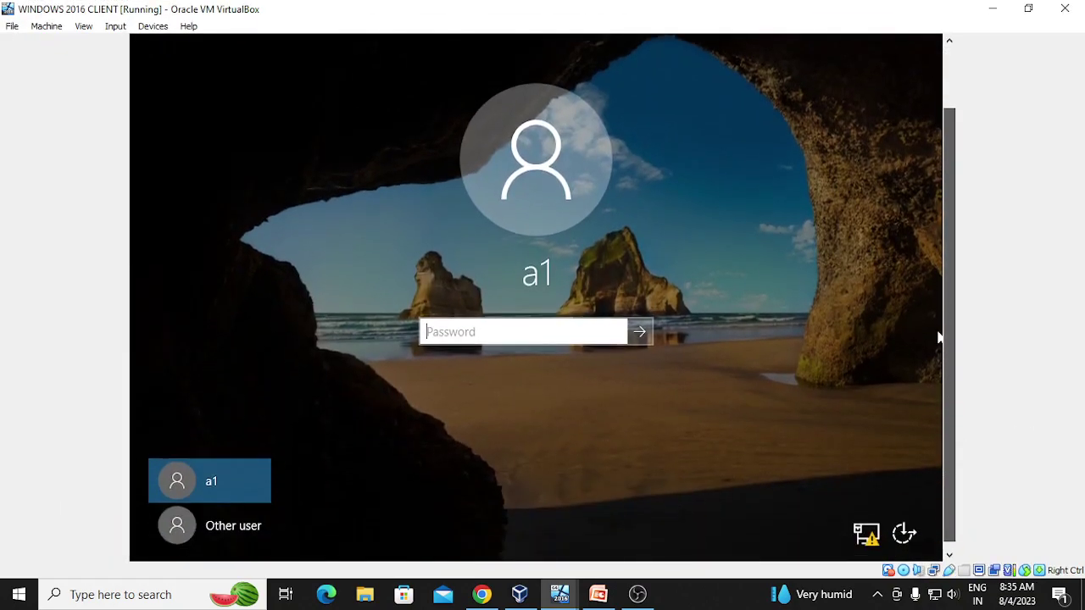
click(193, 527)
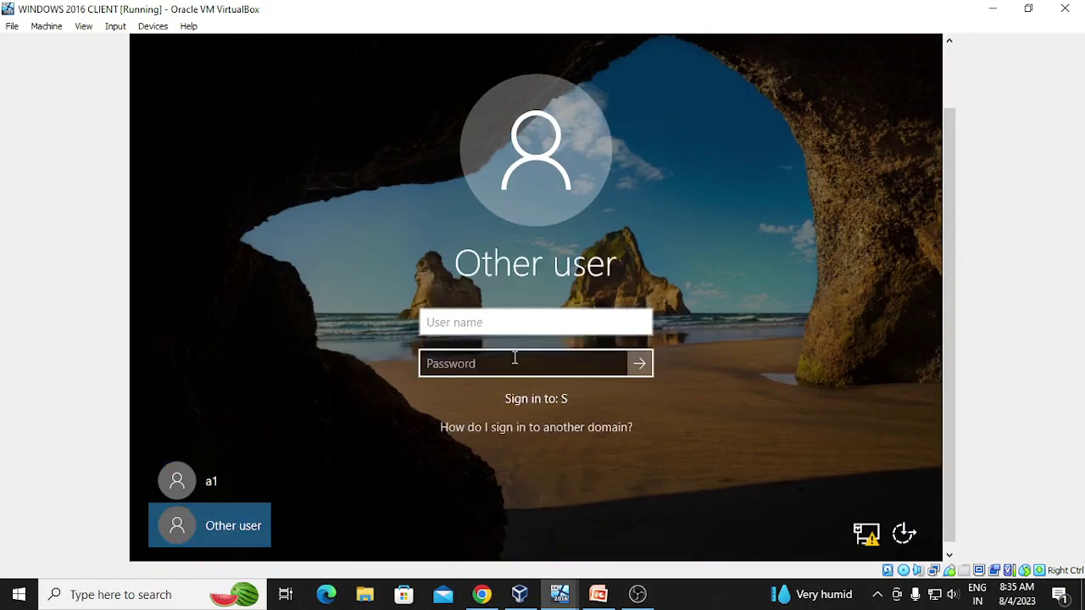
text(abc)
text(1)
click(514, 363)
text(•••••••)
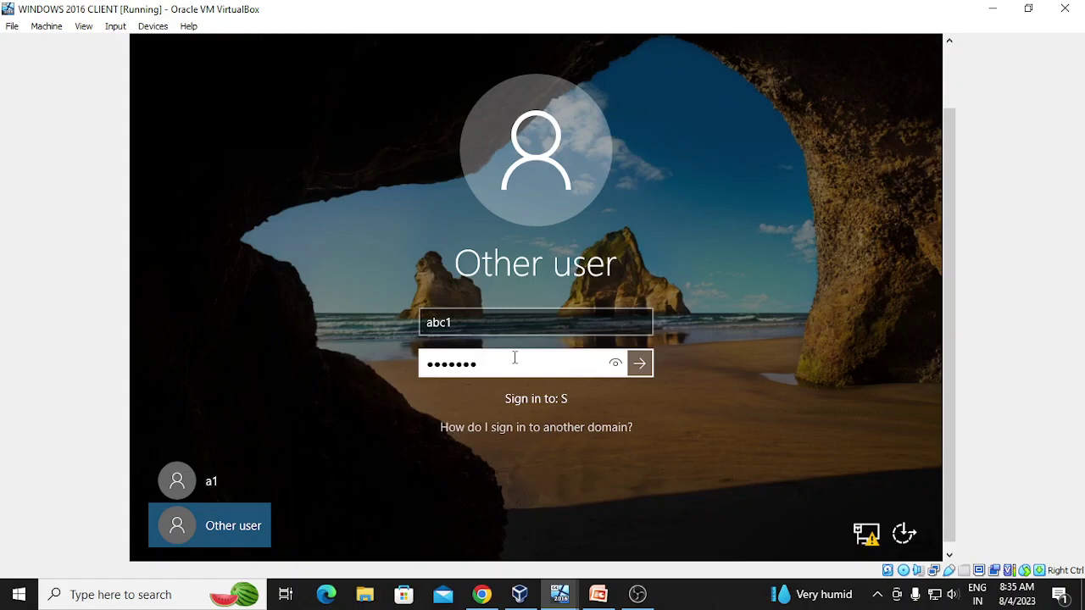
key(Return)
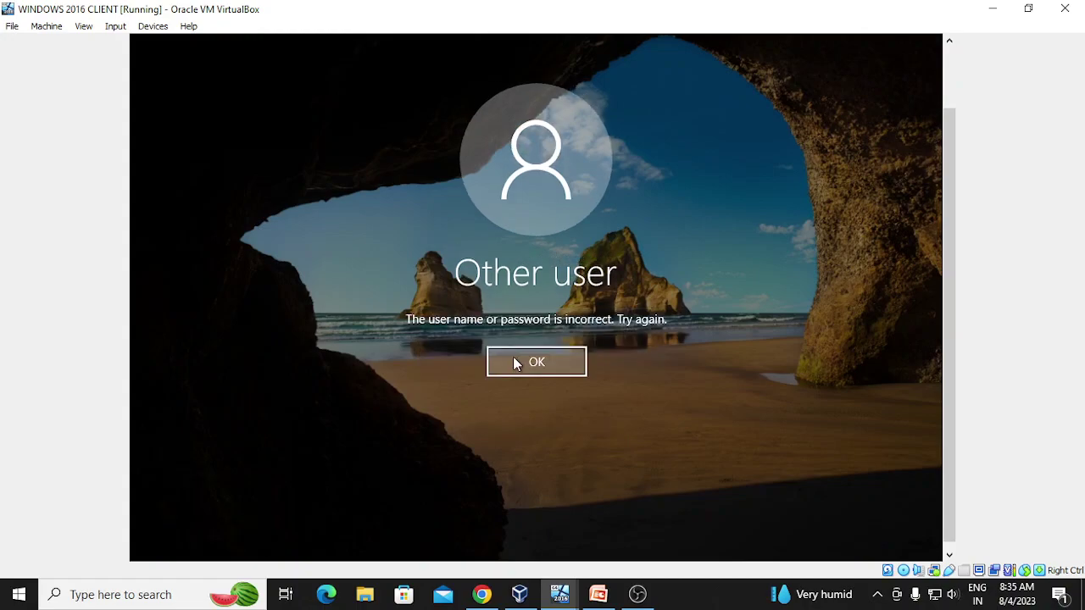
click(514, 363)
text(••••)
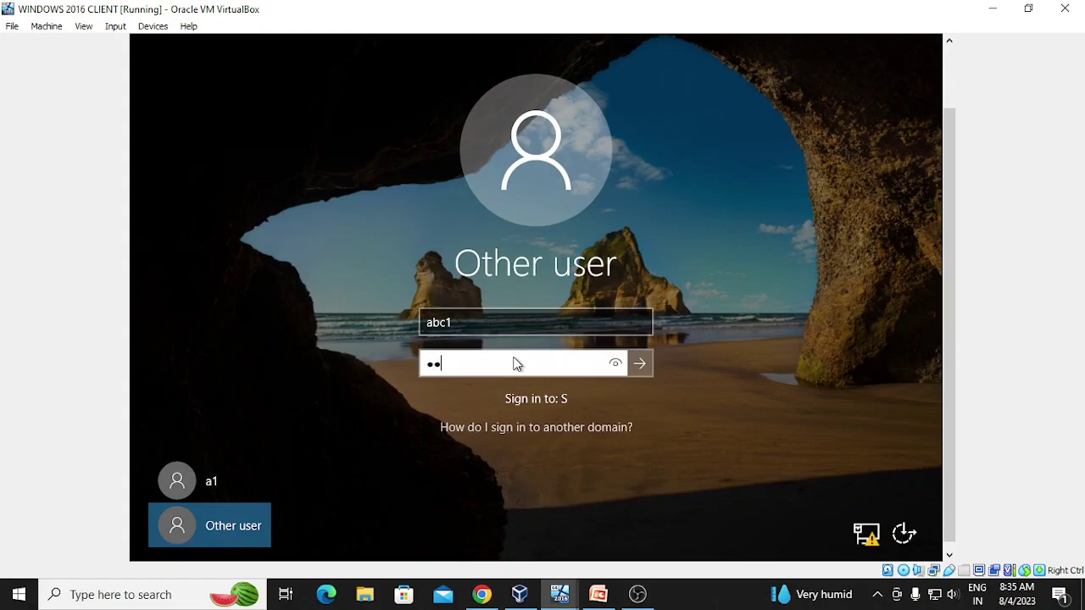
text(•••)
key(Return)
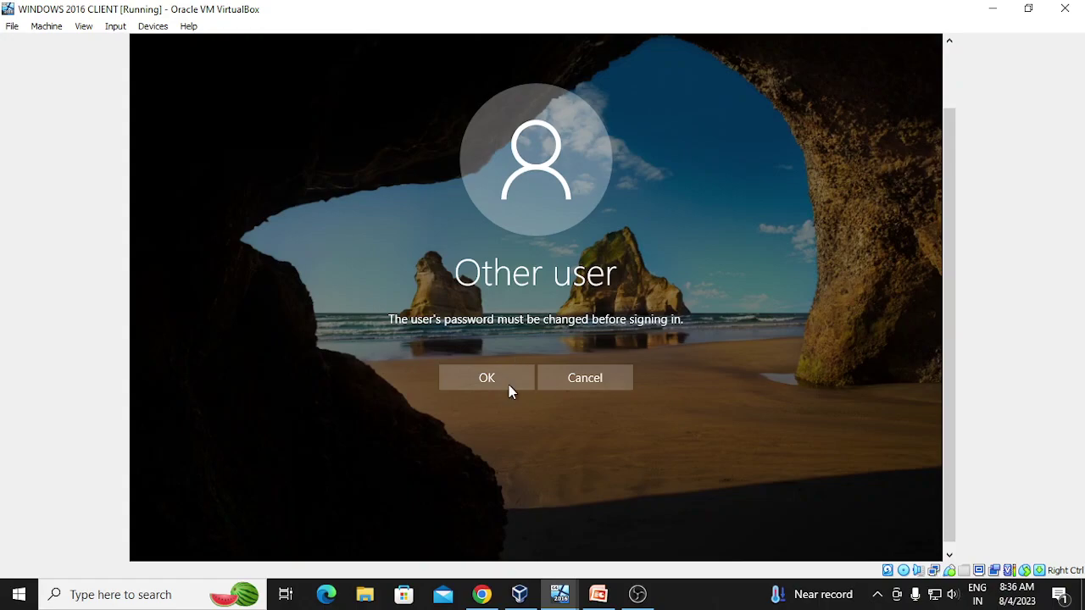
- Change abc1's password by entering and confirming a new password
click(509, 378)
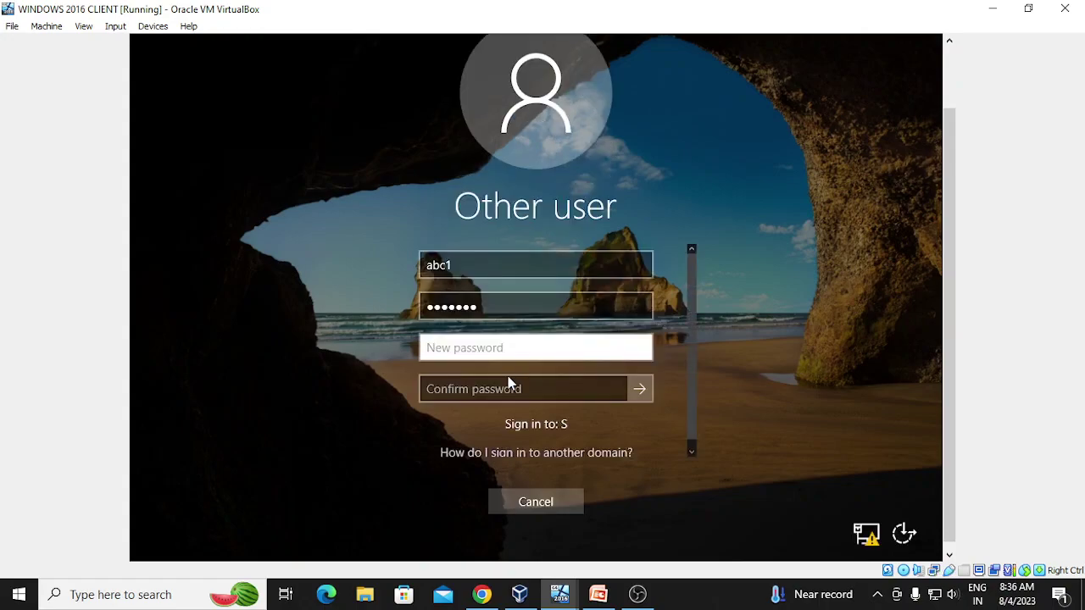
text(abc@)
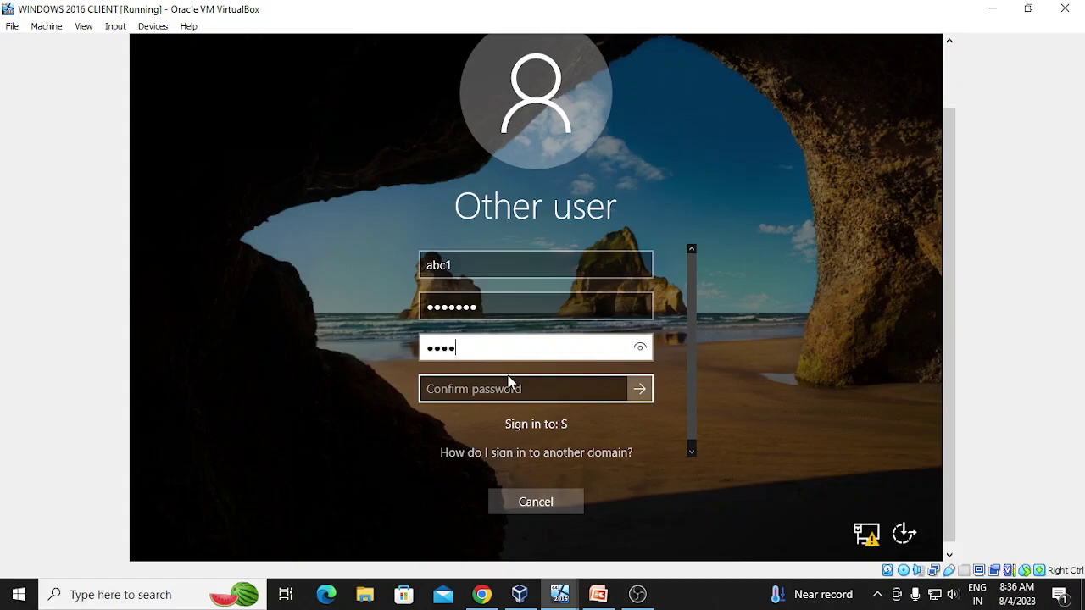
text(123)
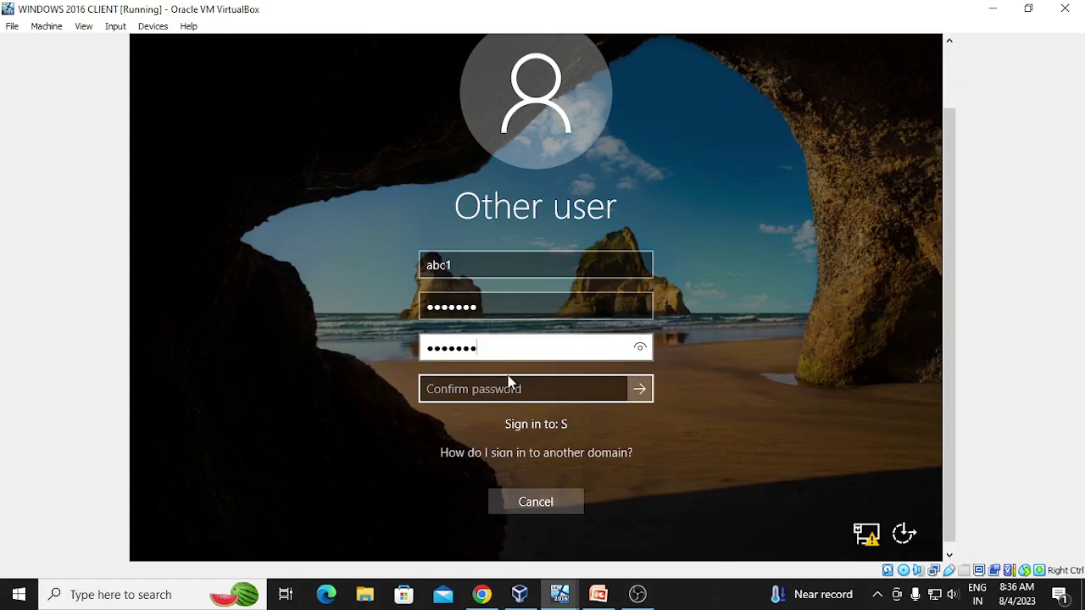
text(4)
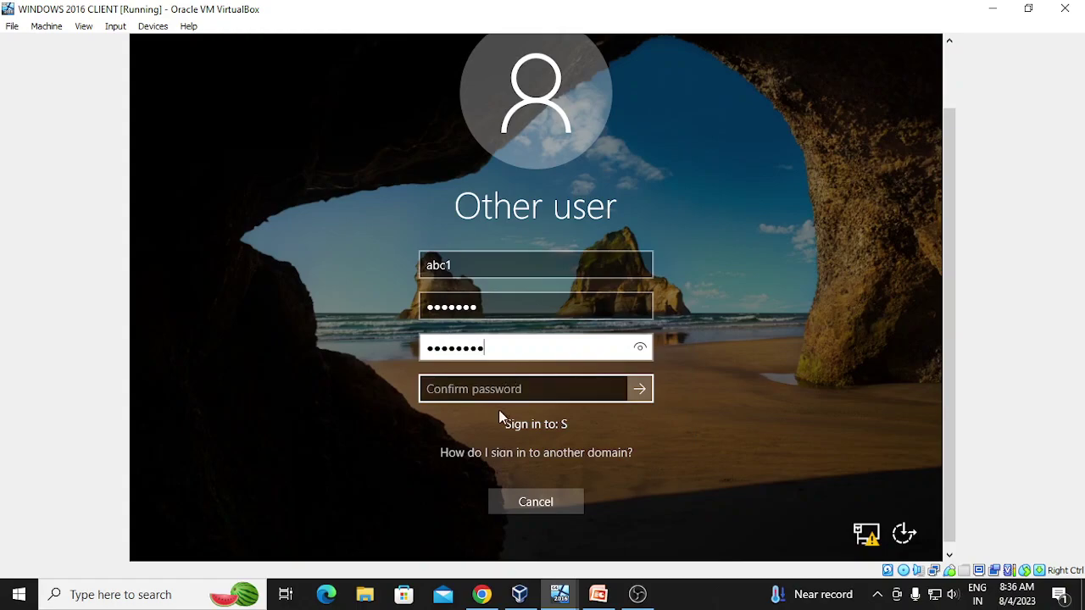
click(501, 389)
text(Abc@)
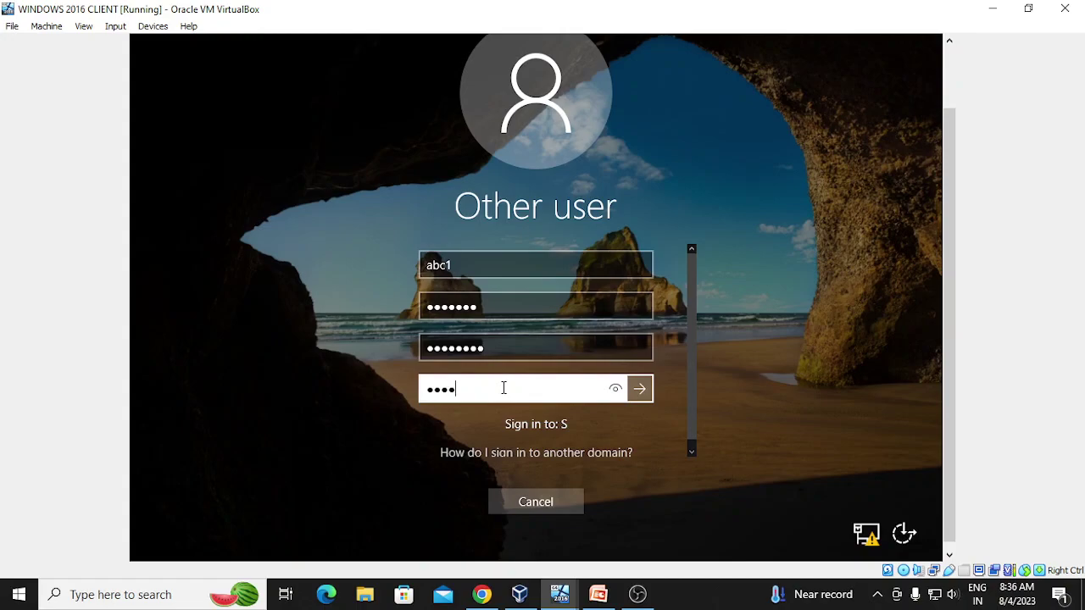
text(123)
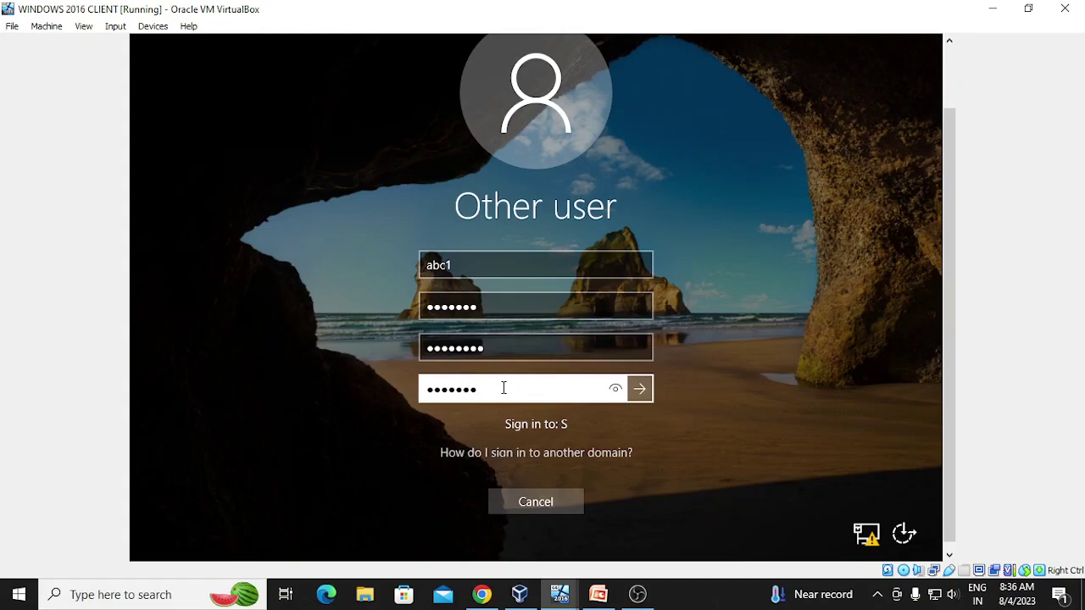
text(4)
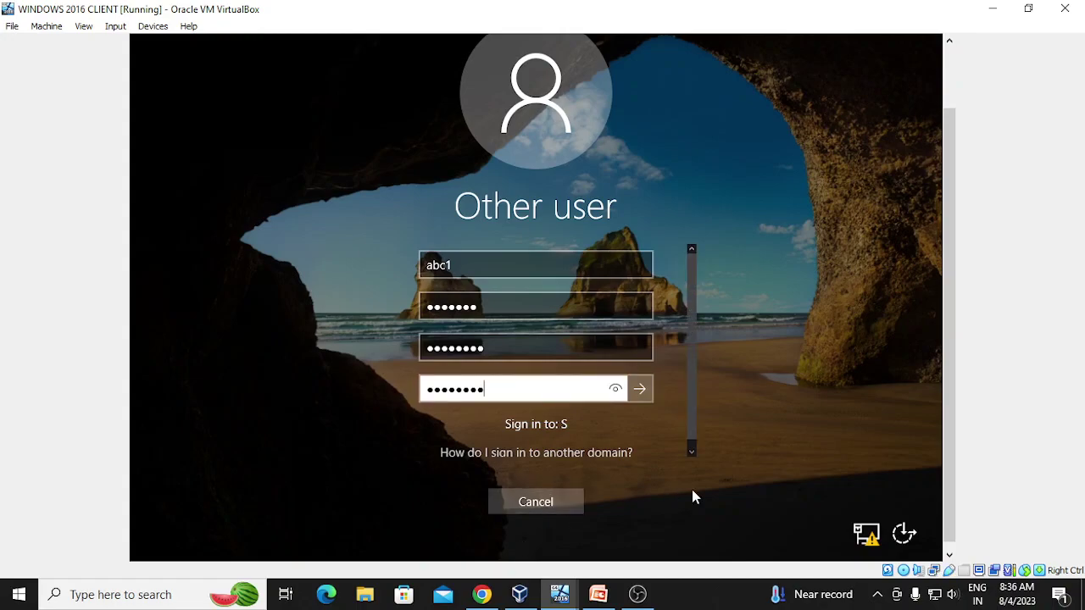
key(Return)
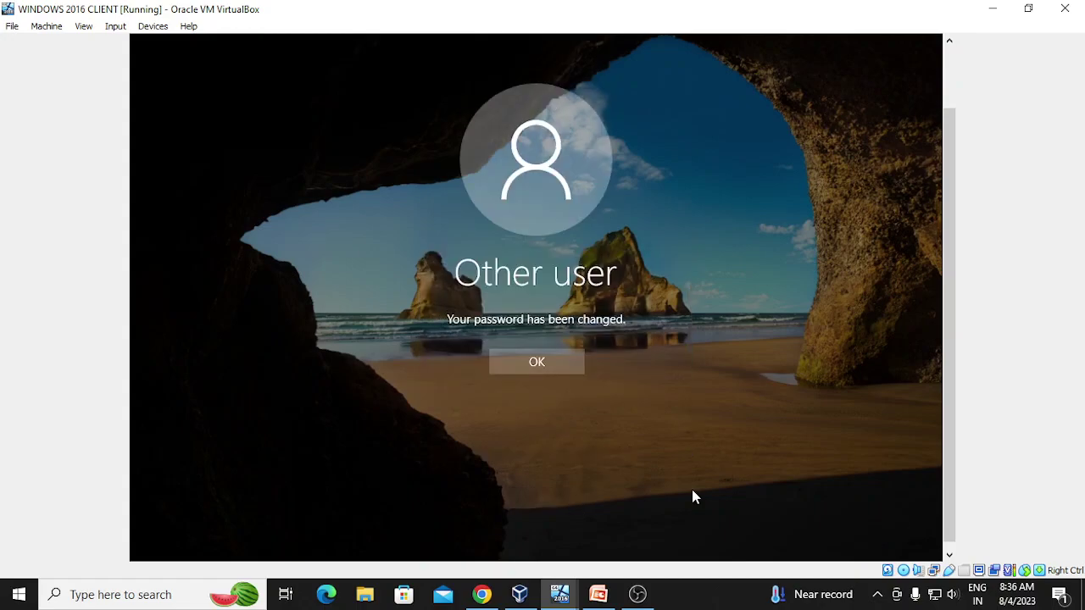
- Dismiss the password-changed message and sign in to the client desktop
click(548, 361)
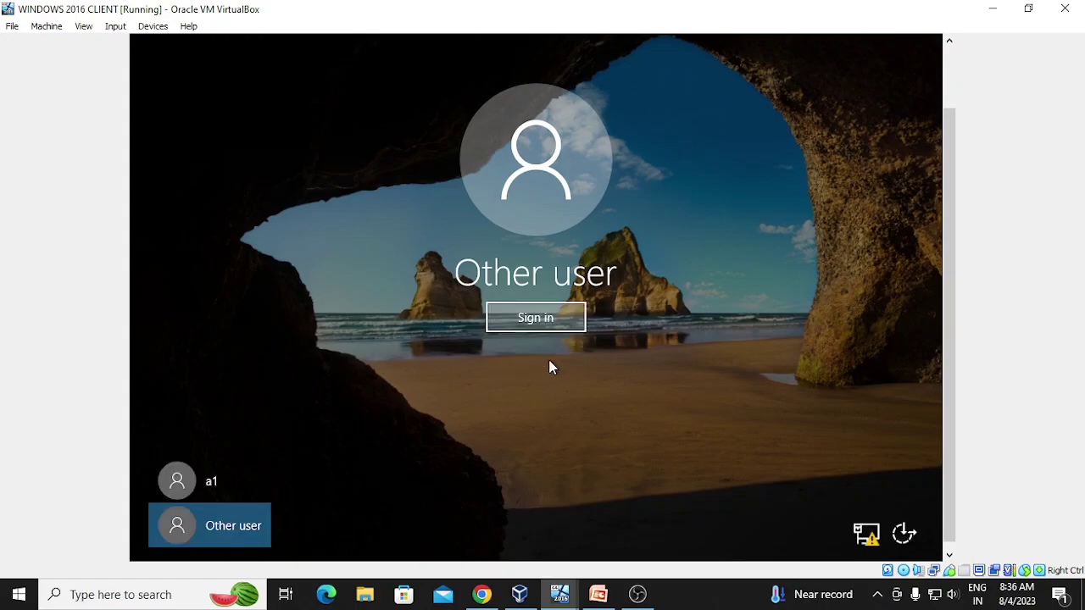
click(519, 317)
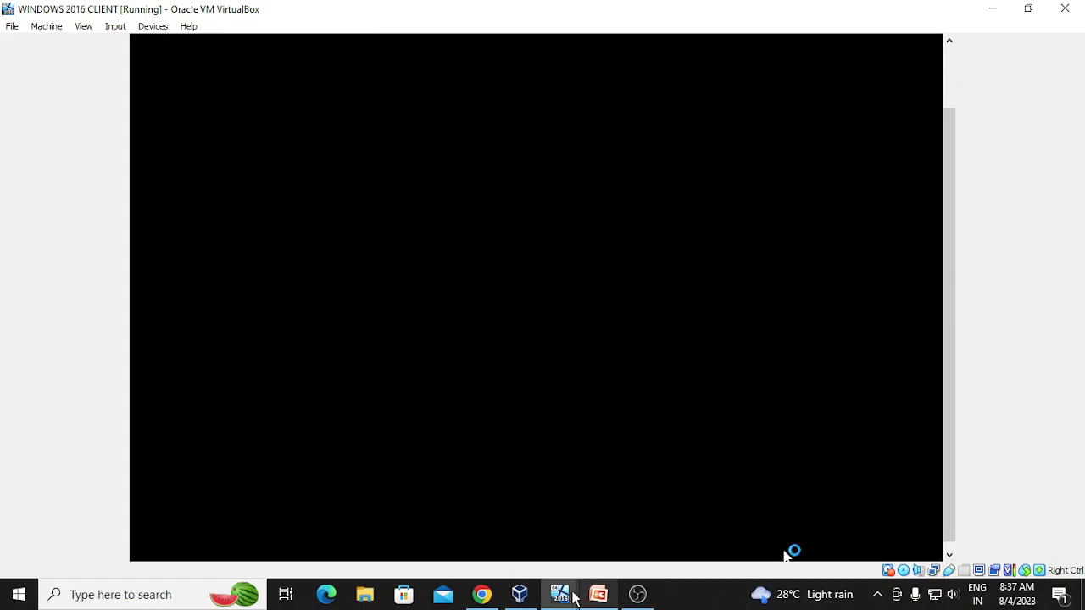
mouse_move(560, 600)
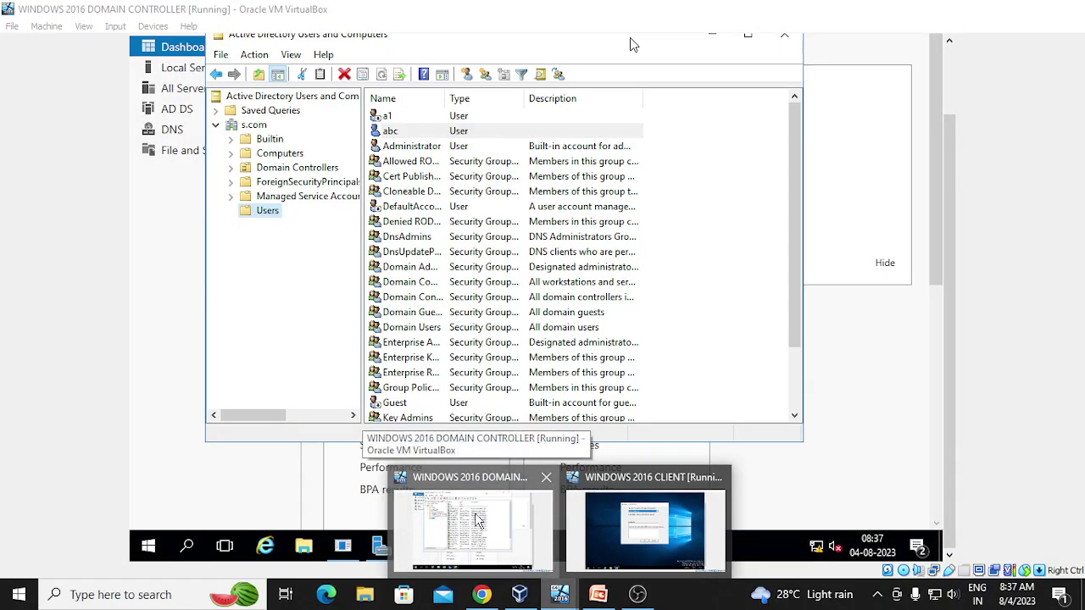
- Switch to the domain controller and choose New > User on the s.com Users container
click(477, 520)
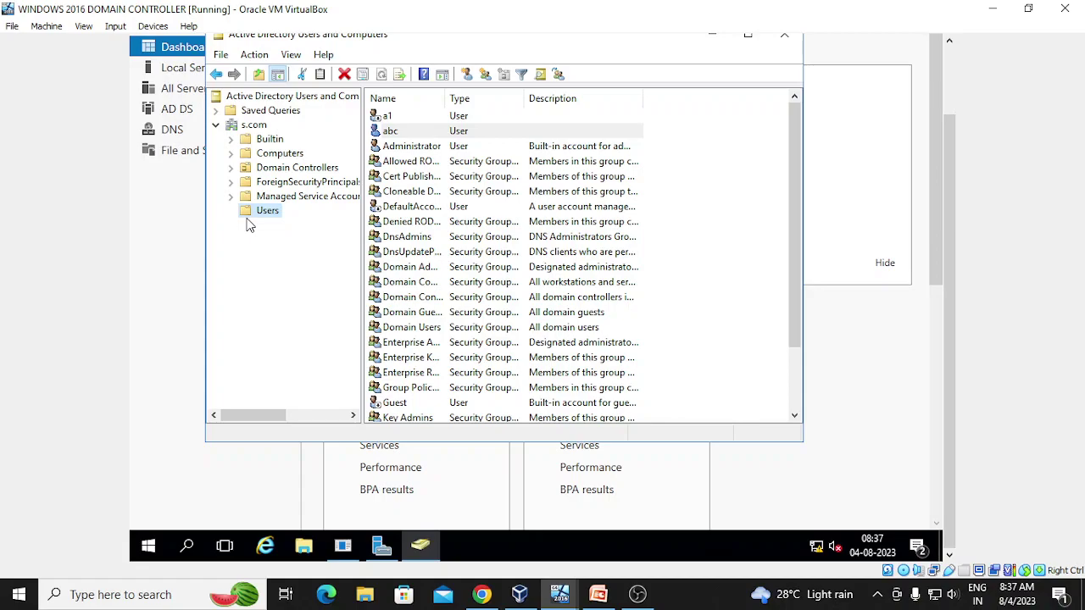
right_click(270, 211)
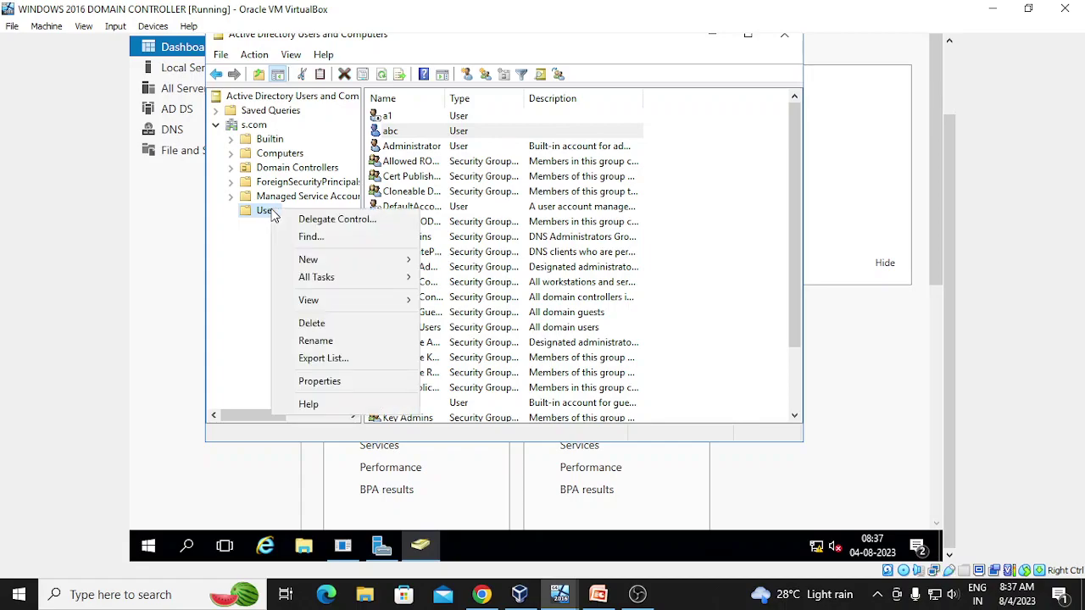
mouse_move(339, 259)
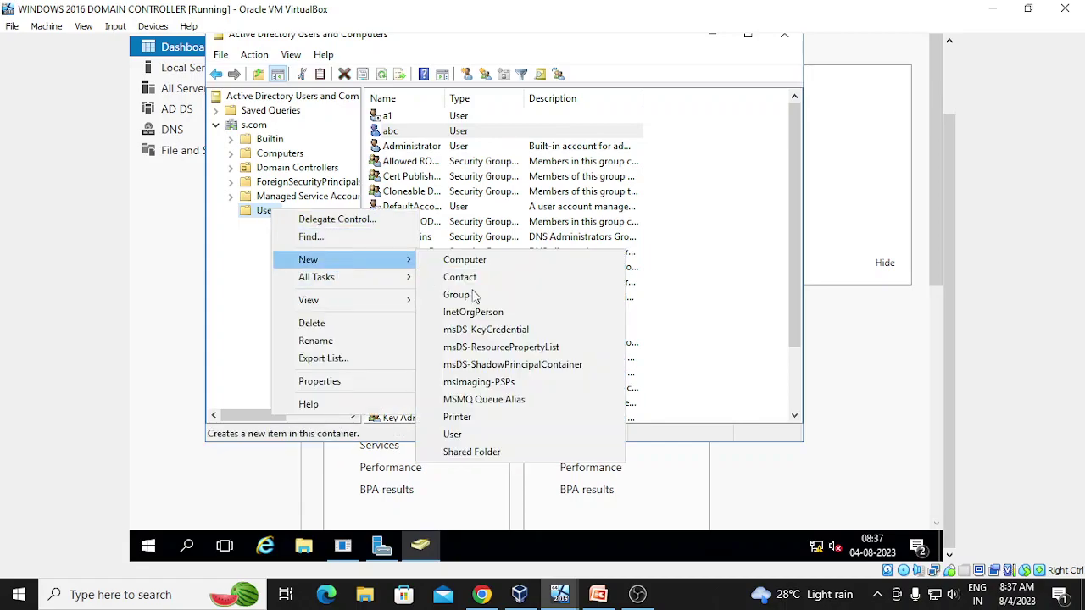
click(475, 437)
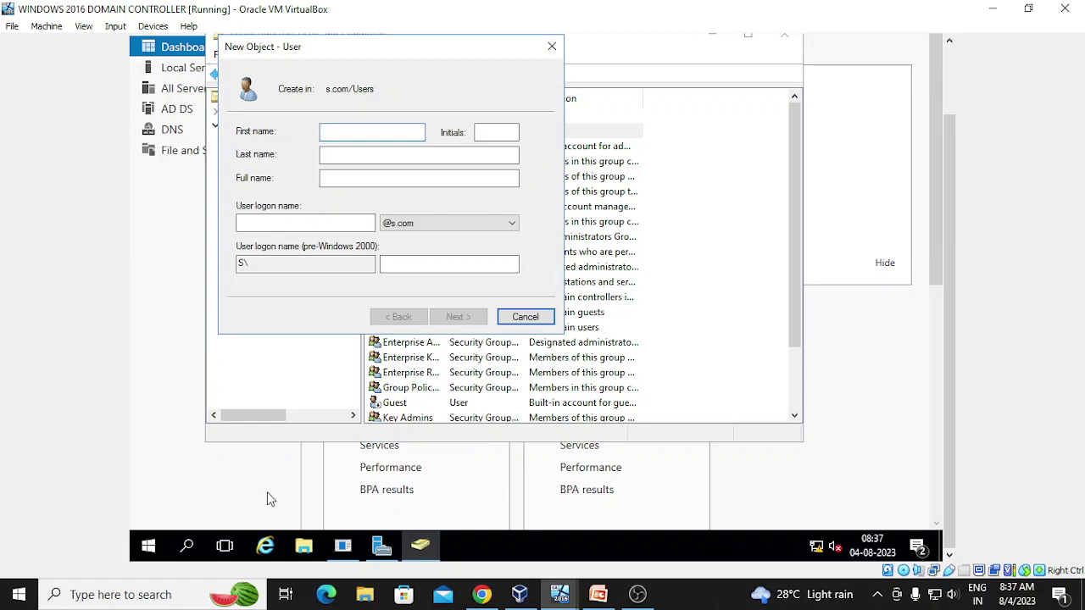
- Enter first name abc and logon name abc2 in the new user dialog, then continue
click(914, 508)
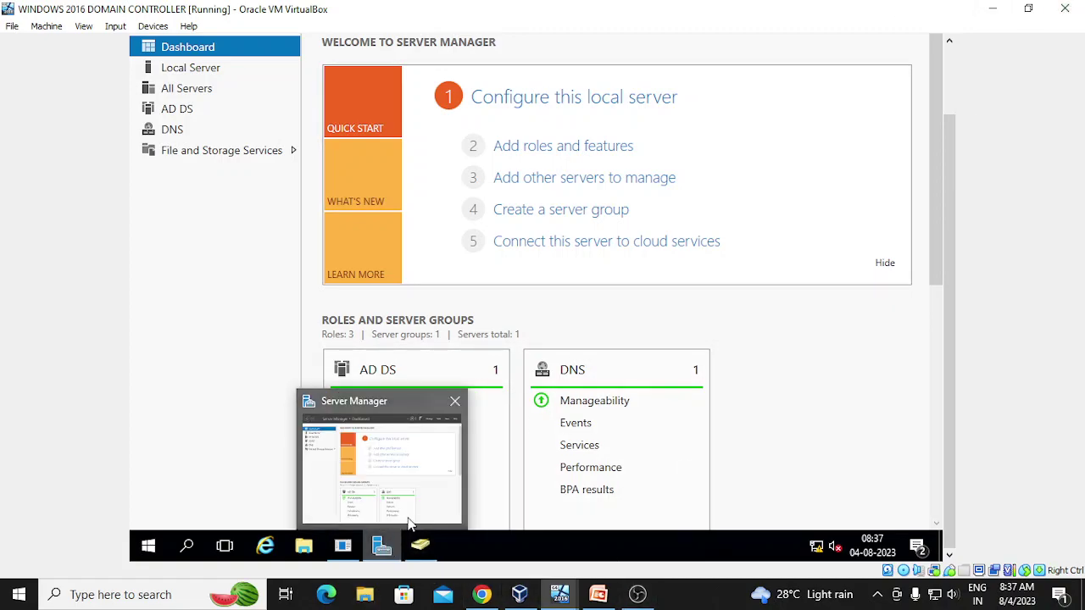
click(421, 547)
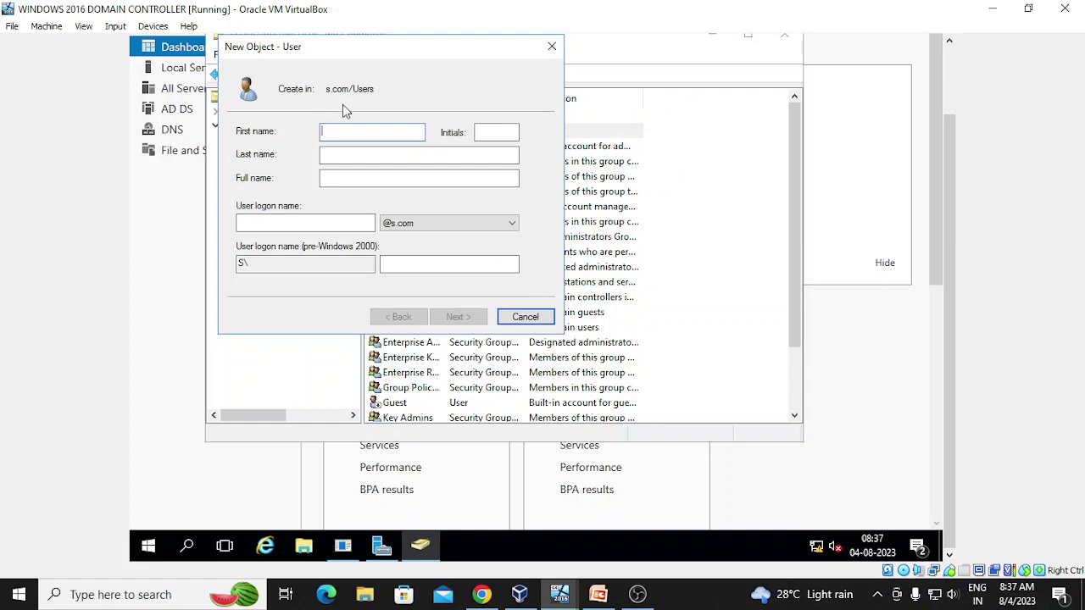
text(abc)
click(303, 223)
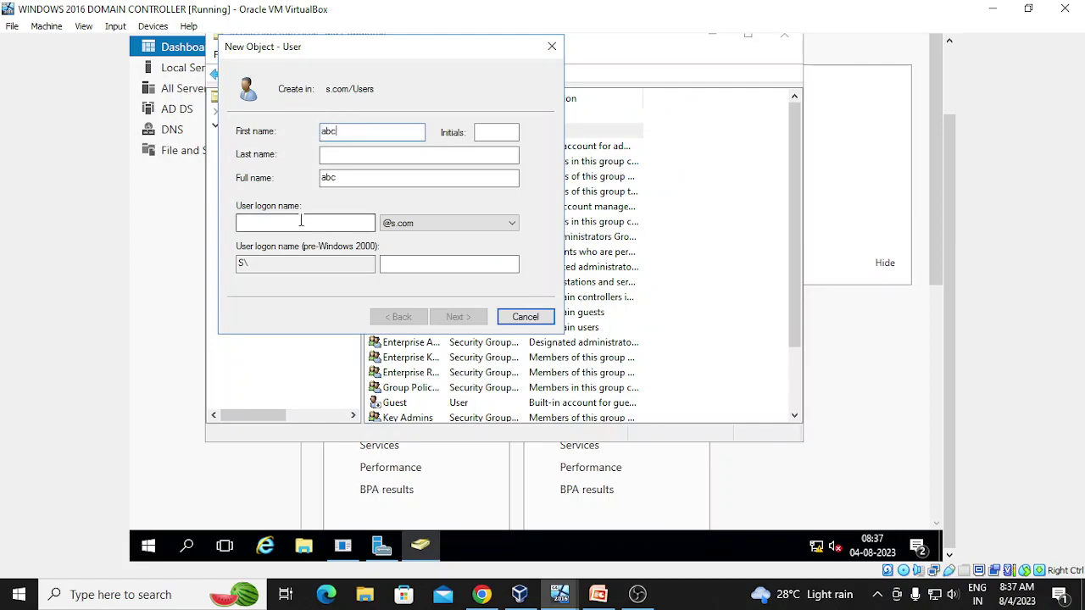
text(abc)
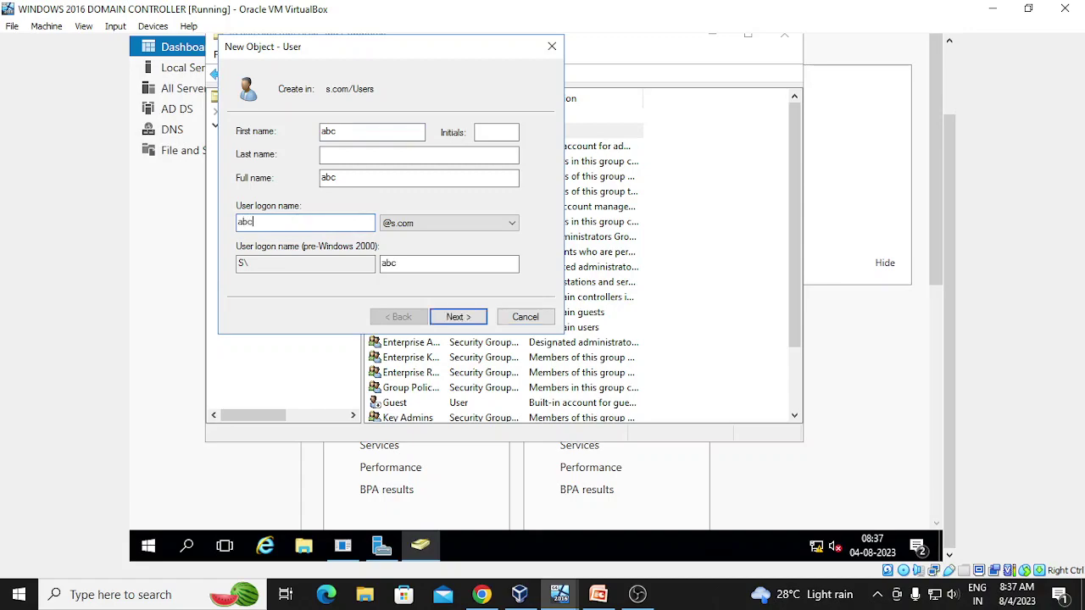
text(2)
click(458, 317)
- Enter and confirm the password, and clear 'User must change password at next logon'
text(ab)
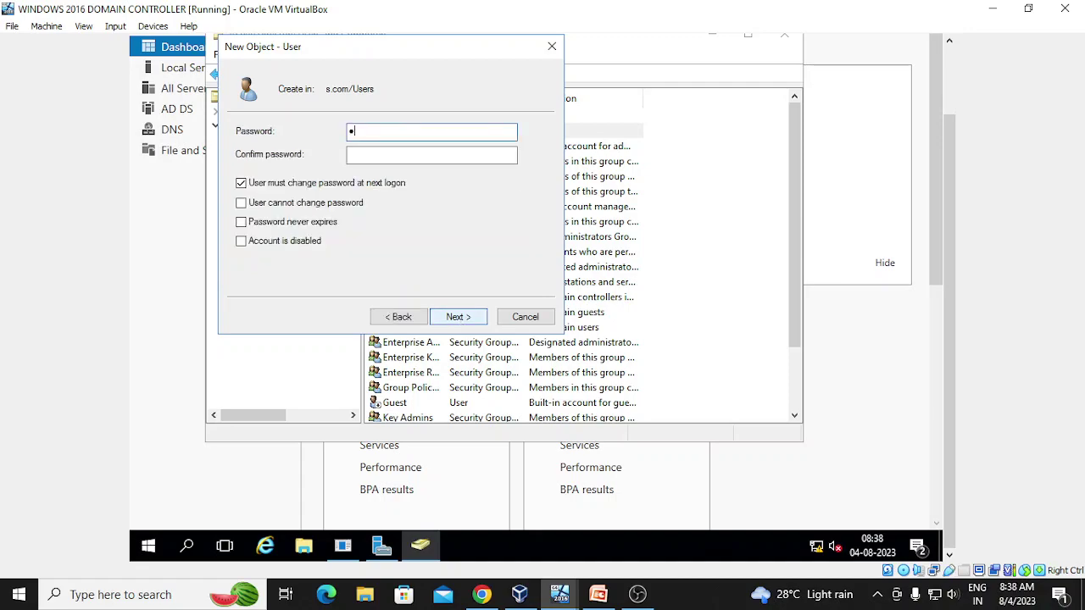
text(c1234)
key(Tab)
text(abc123)
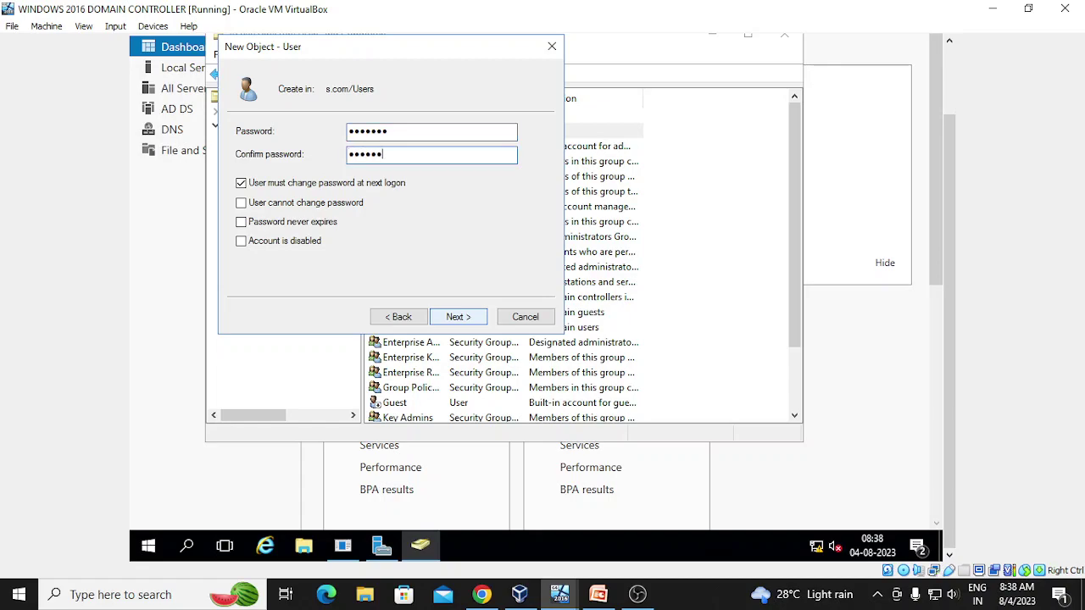
text(4)
click(241, 184)
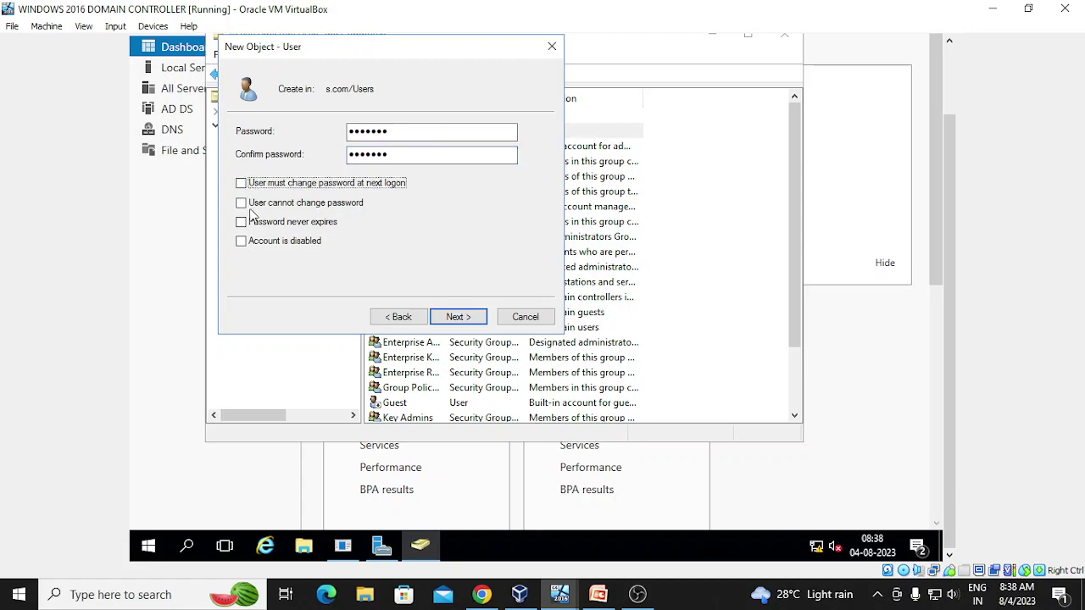
- Check 'User cannot change password' and 'Password never expires', then finish the wizard
click(242, 205)
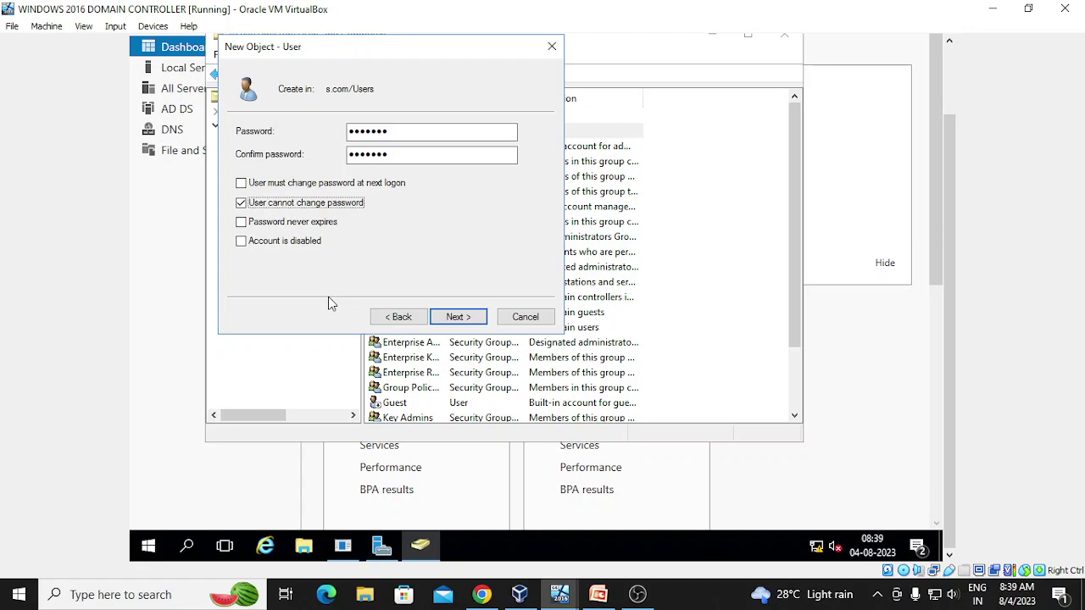
click(242, 223)
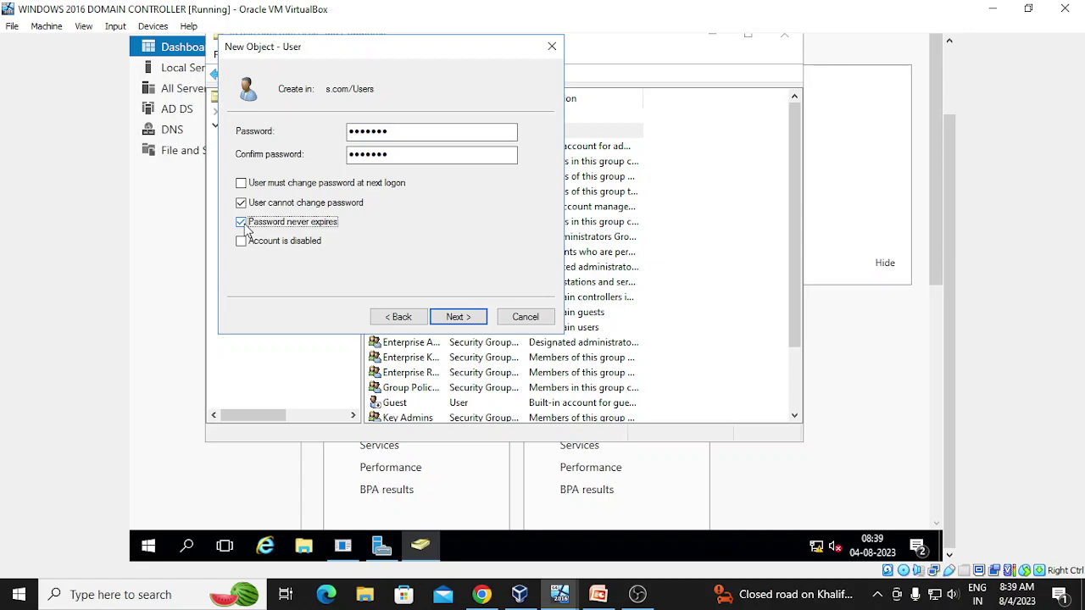
click(462, 318)
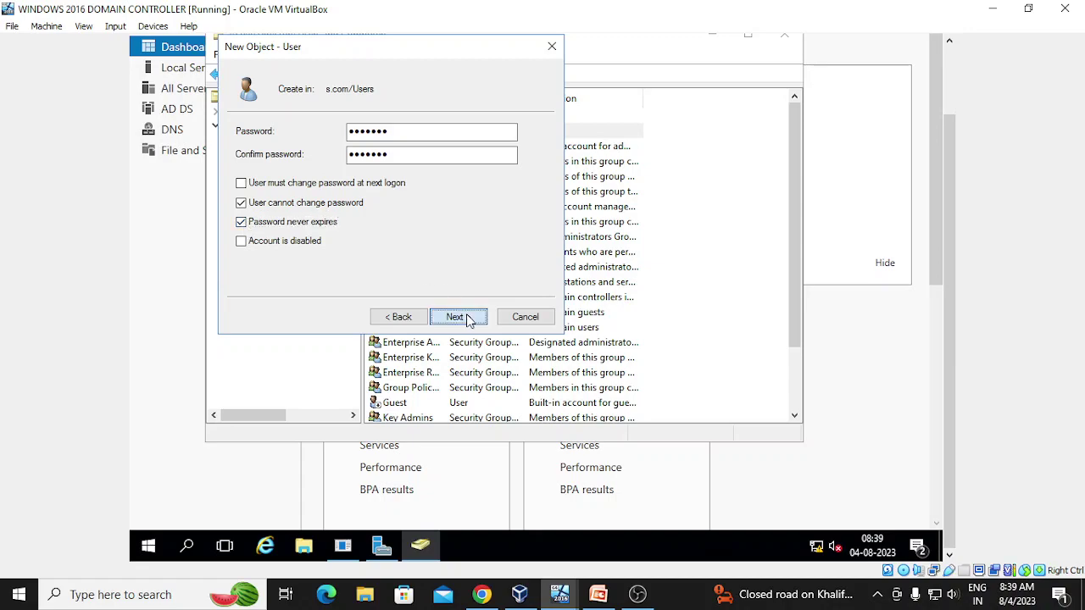
click(461, 316)
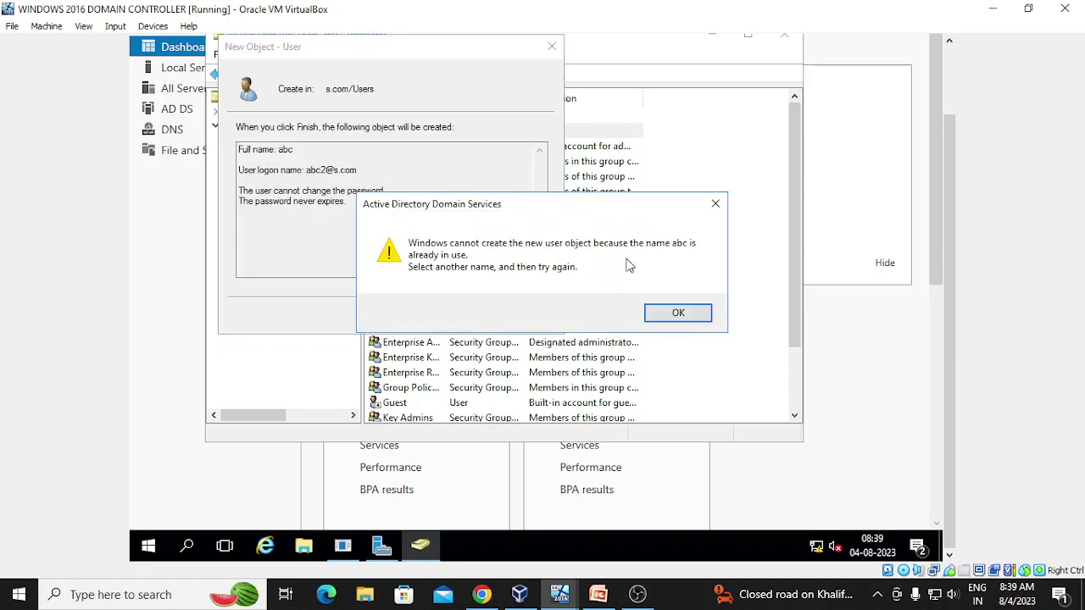
- After the name-in-use error, change the first name from abc to abc2 and finish creating the user
click(682, 315)
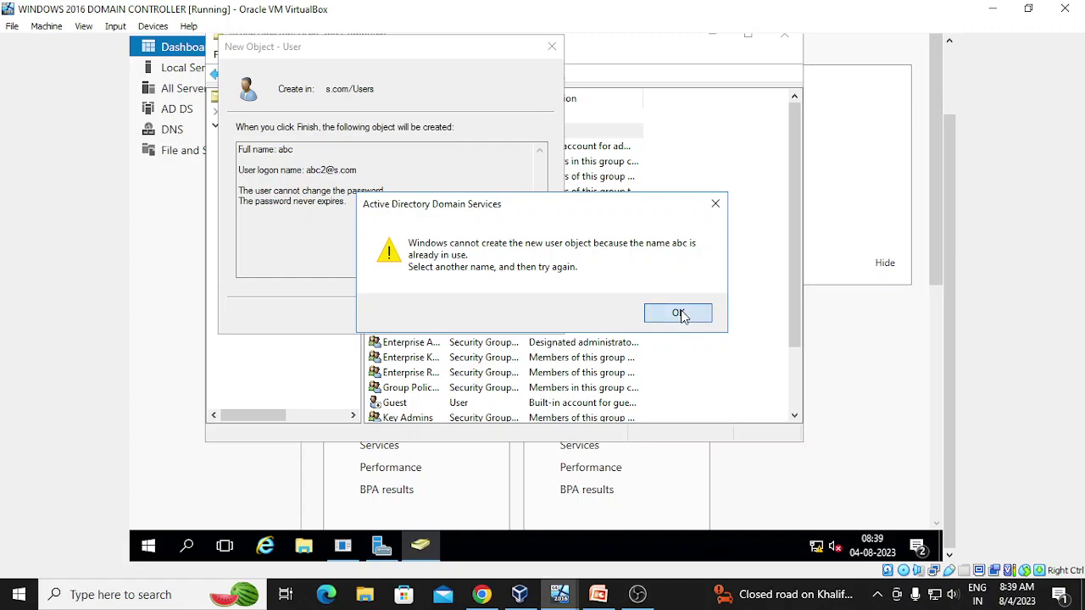
click(385, 320)
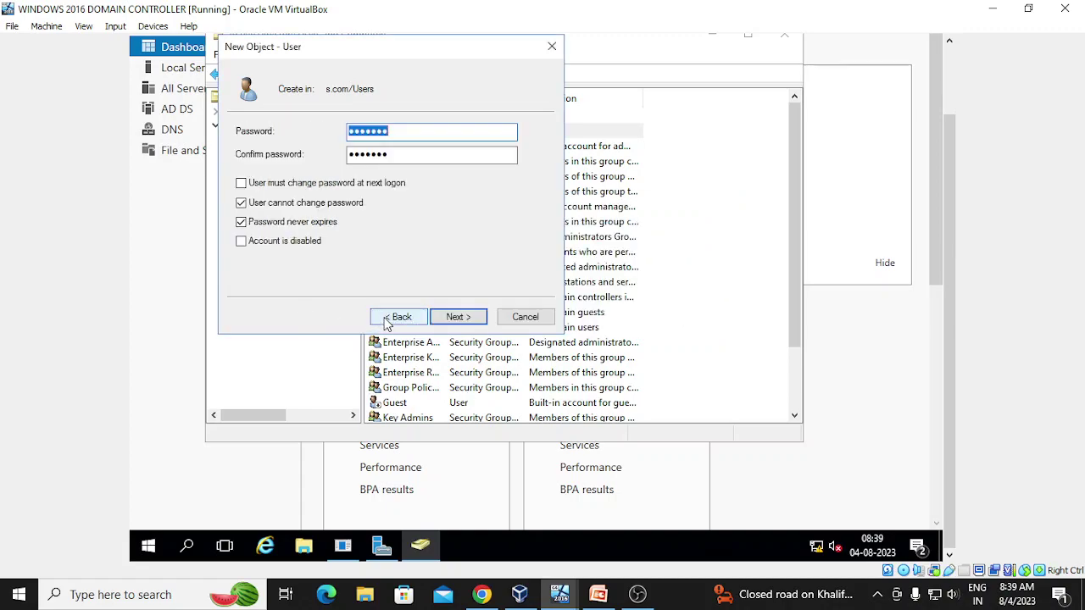
click(389, 319)
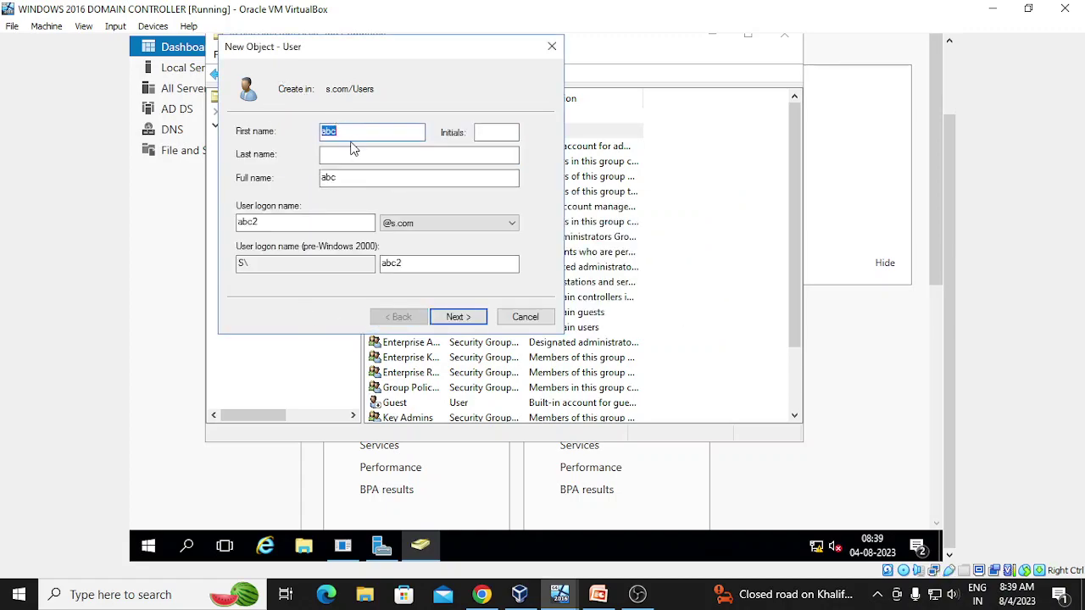
click(351, 133)
text(2)
click(449, 322)
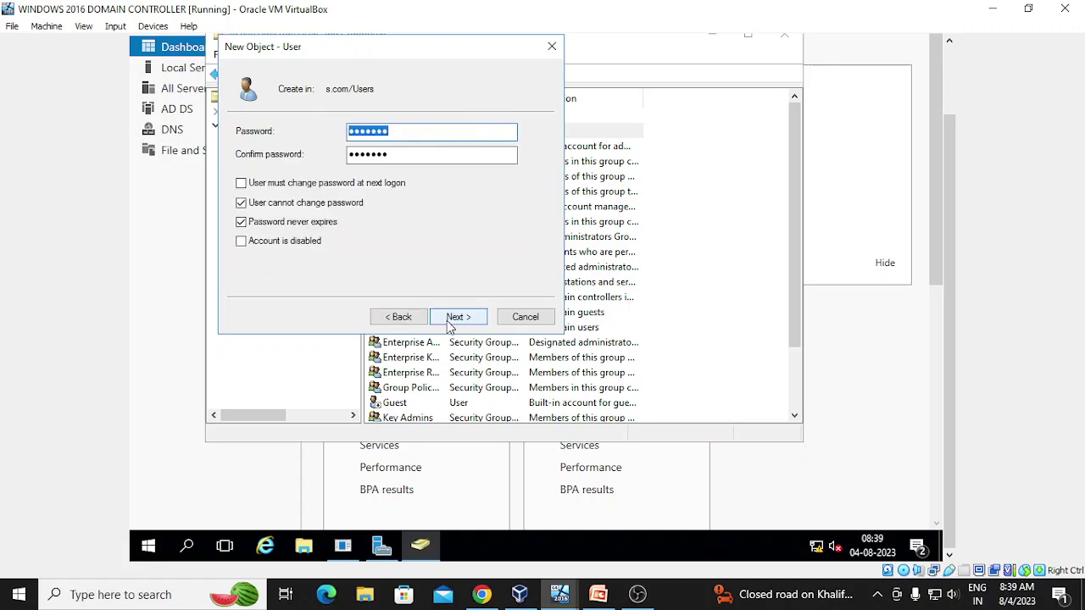
click(449, 326)
click(449, 326)
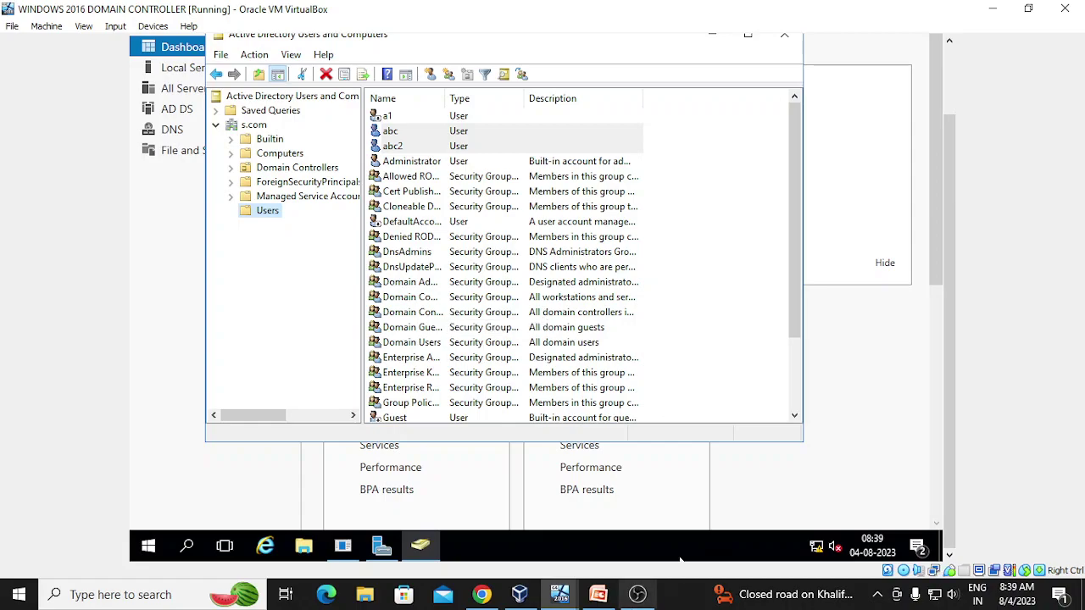
- Sign out of the current session on the client VM via the Win+X menu
mouse_move(572, 599)
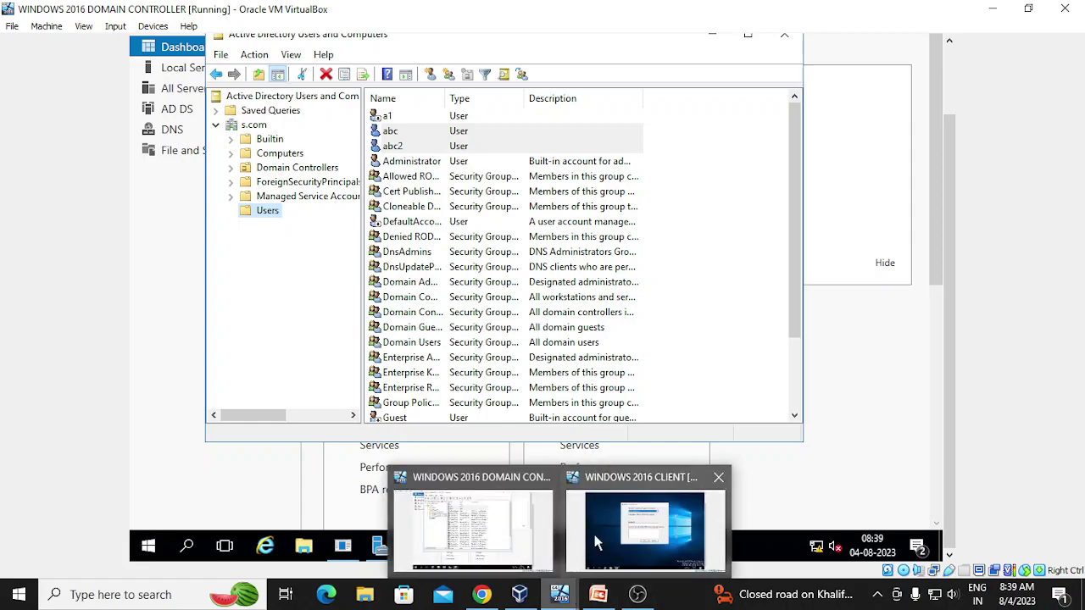
click(644, 521)
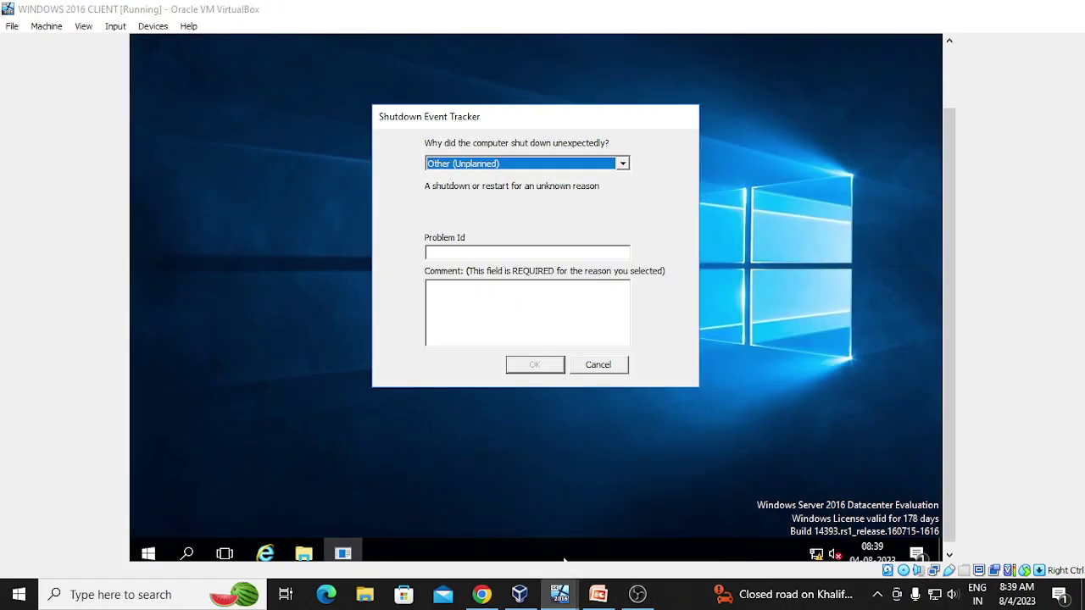
click(116, 26)
mouse_move(147, 53)
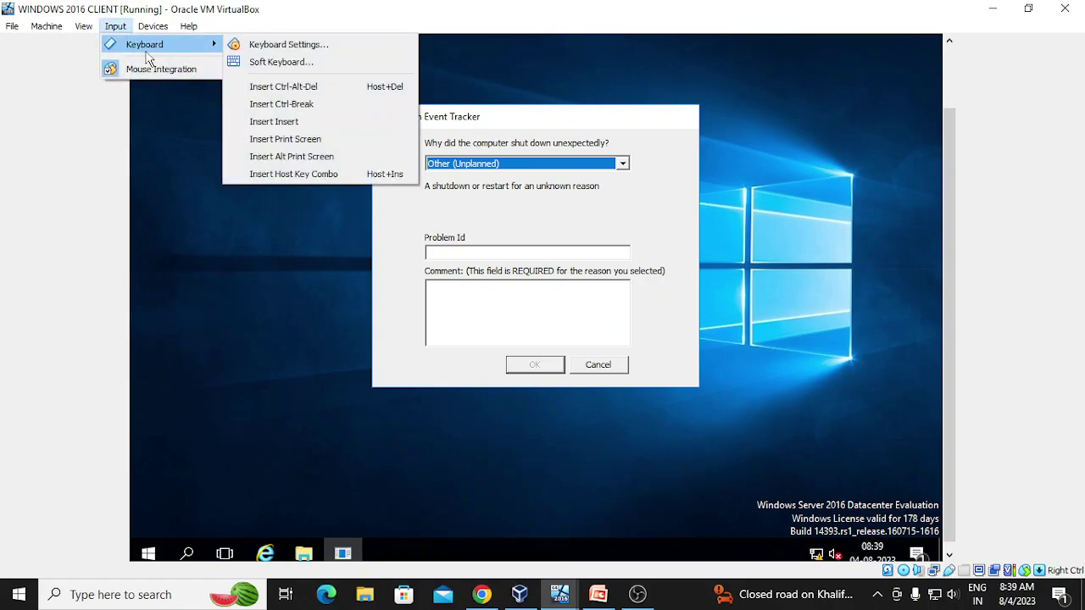
right_click(150, 554)
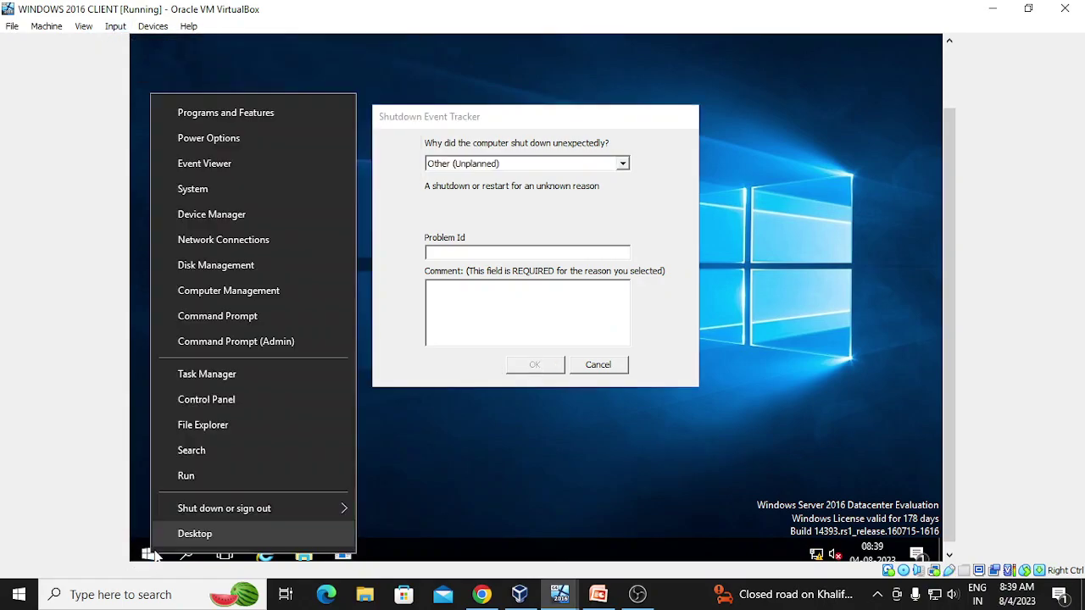
mouse_move(237, 513)
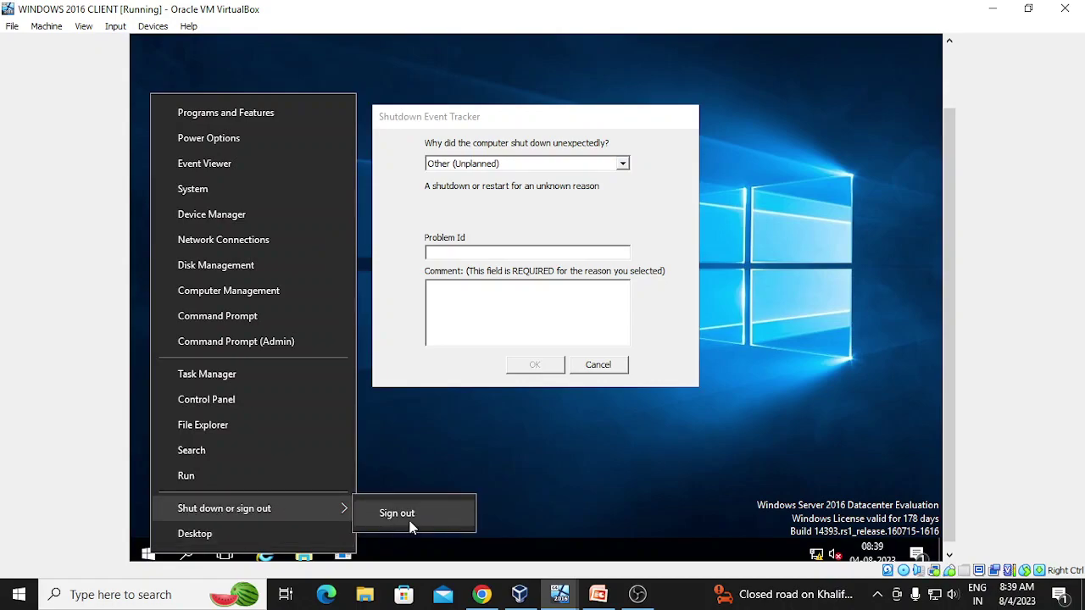
click(398, 514)
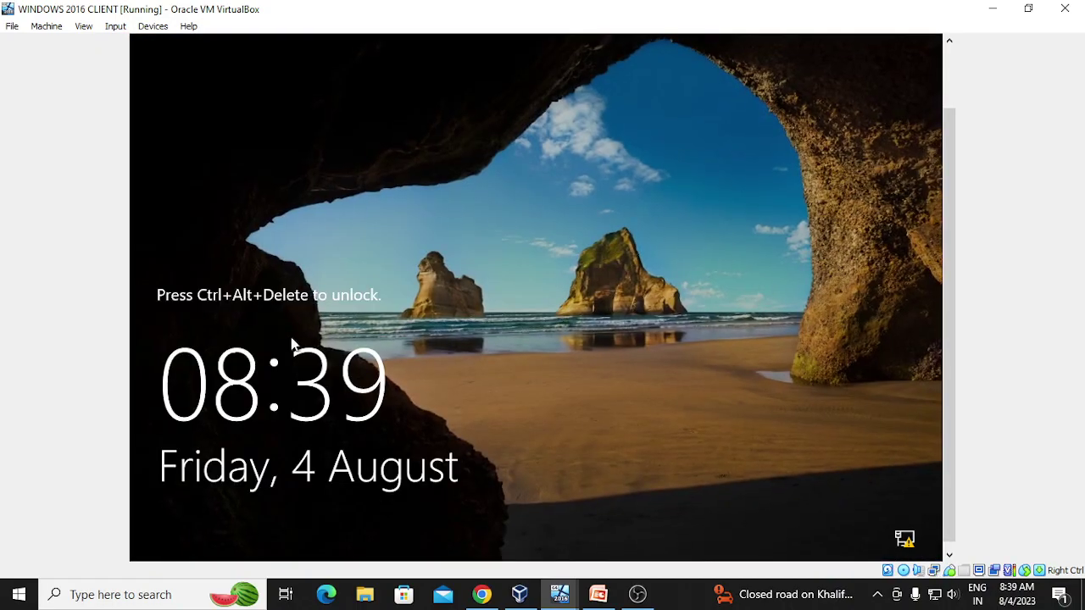
- Send Ctrl-Alt-Del and sign in as Other user abc2 with its password
click(116, 27)
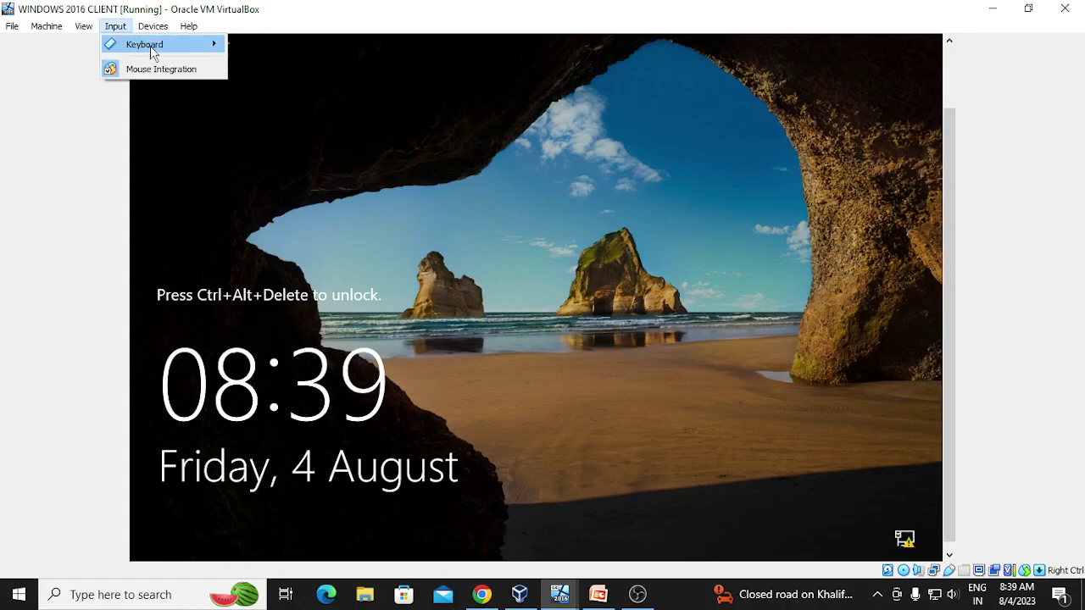
mouse_move(148, 51)
click(254, 85)
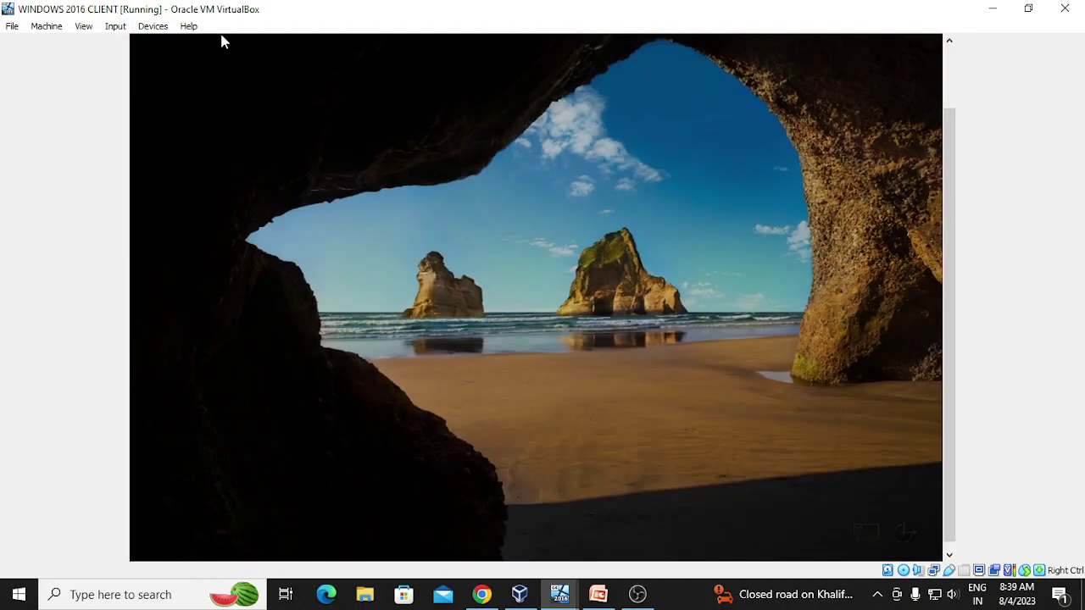
click(247, 527)
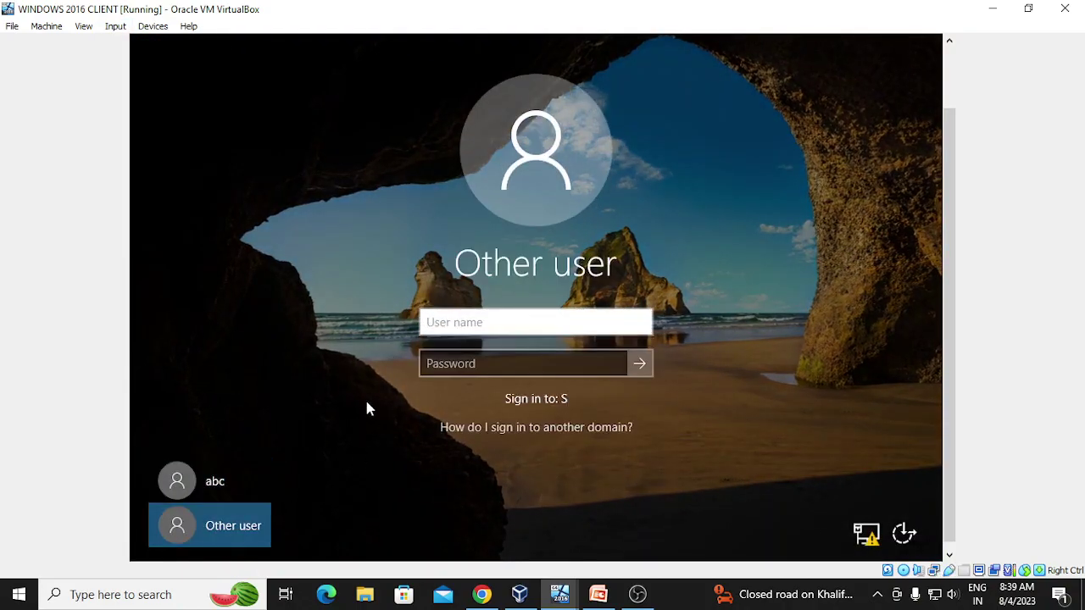
text(abc2)
key(Tab)
text(••••••)
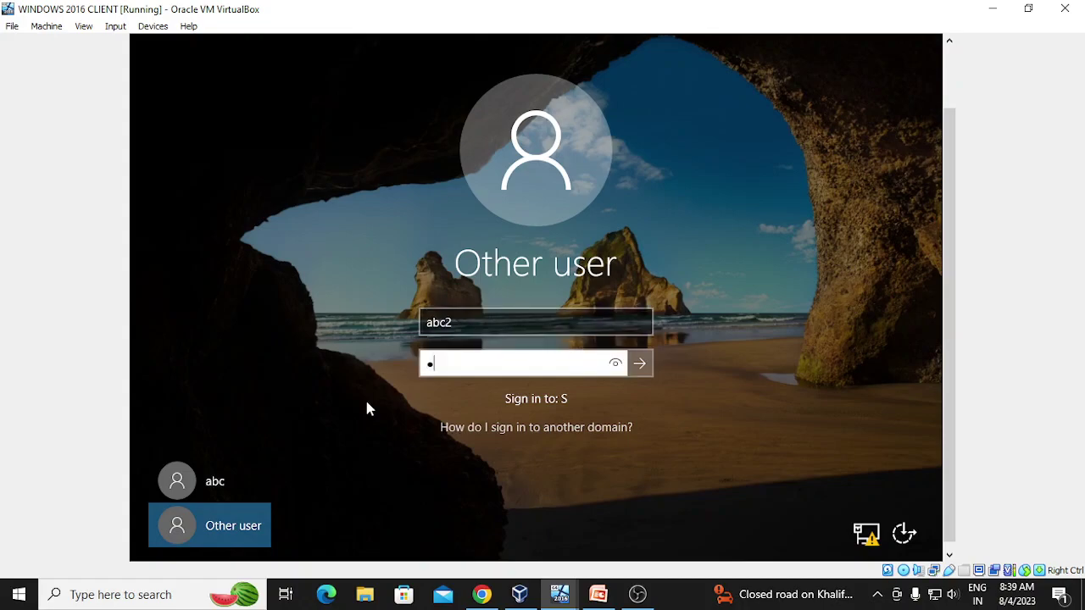
text(•)
key(Return)
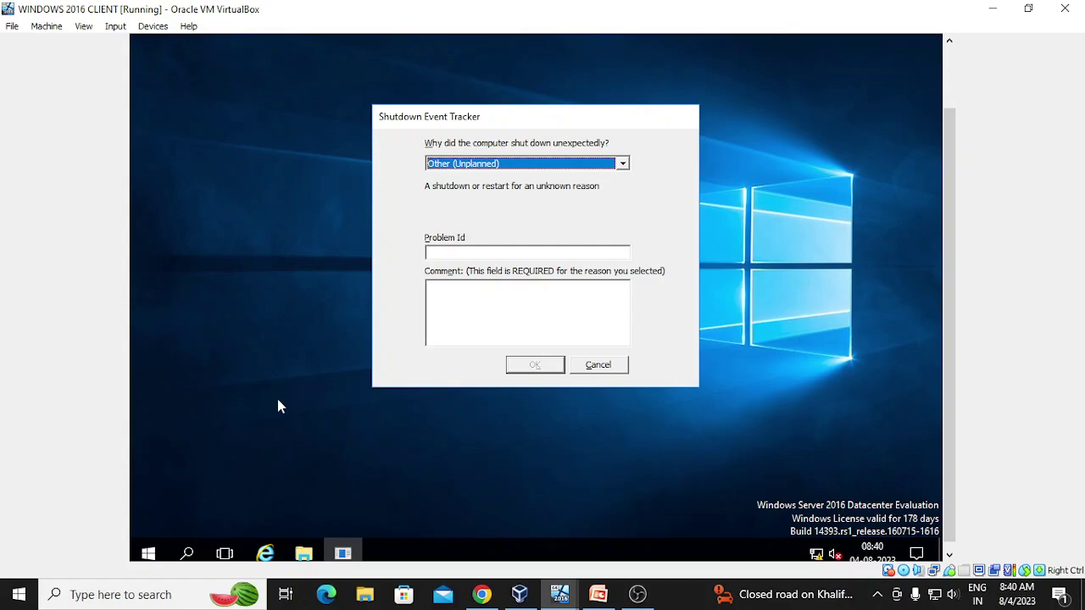
- Dismiss the Shutdown Event Tracker with comment 'dd' and sign out of the abc2 session
click(474, 303)
text(dd)
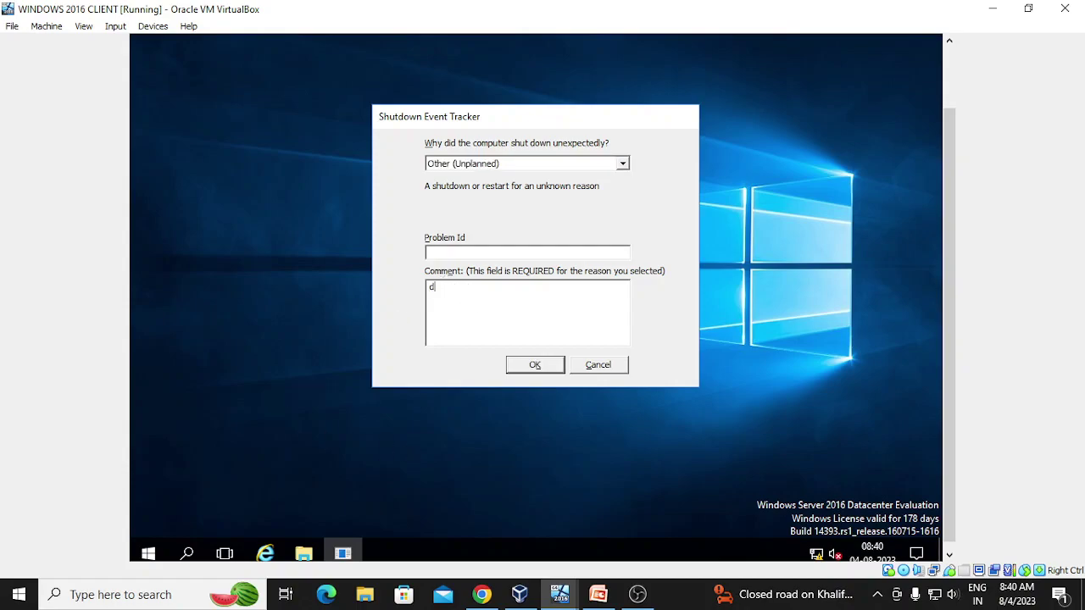
click(547, 367)
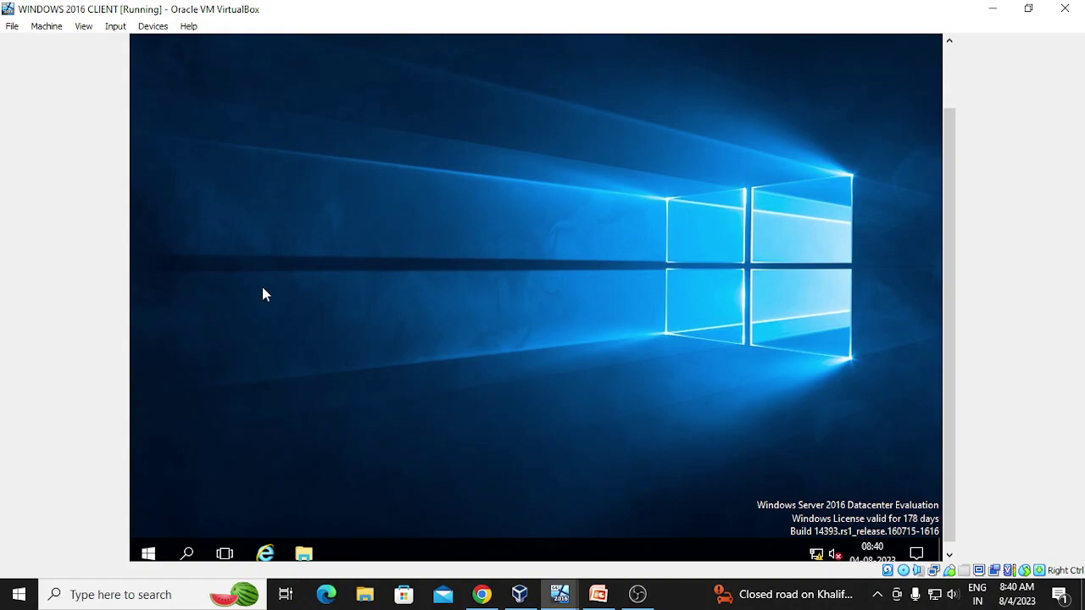
right_click(150, 555)
mouse_move(196, 517)
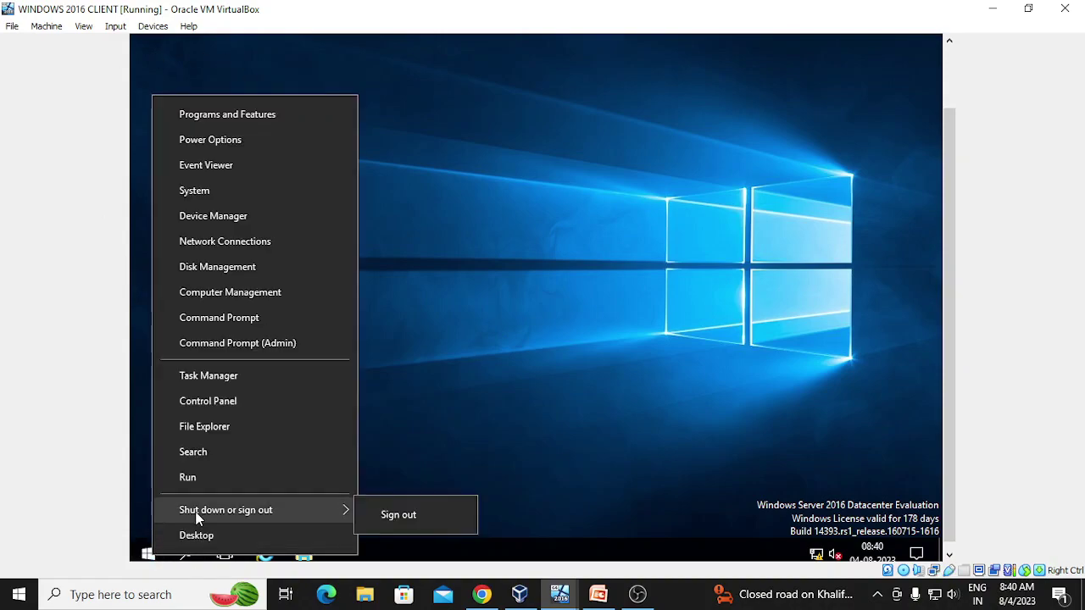
click(423, 515)
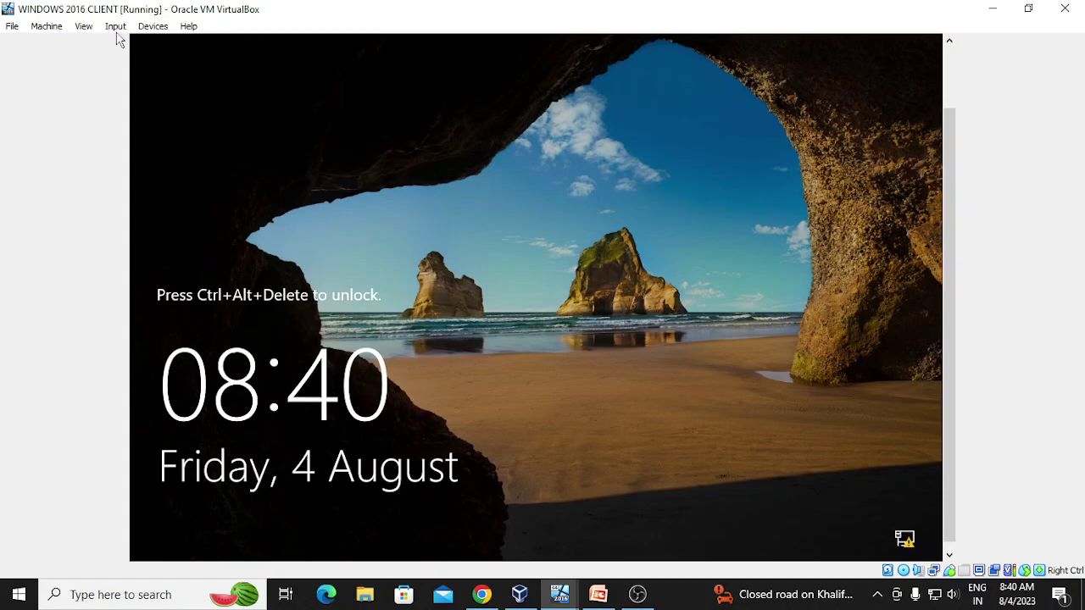
- Sign back in as administrator via Ctrl-Alt-Del and close Server Manager
click(119, 27)
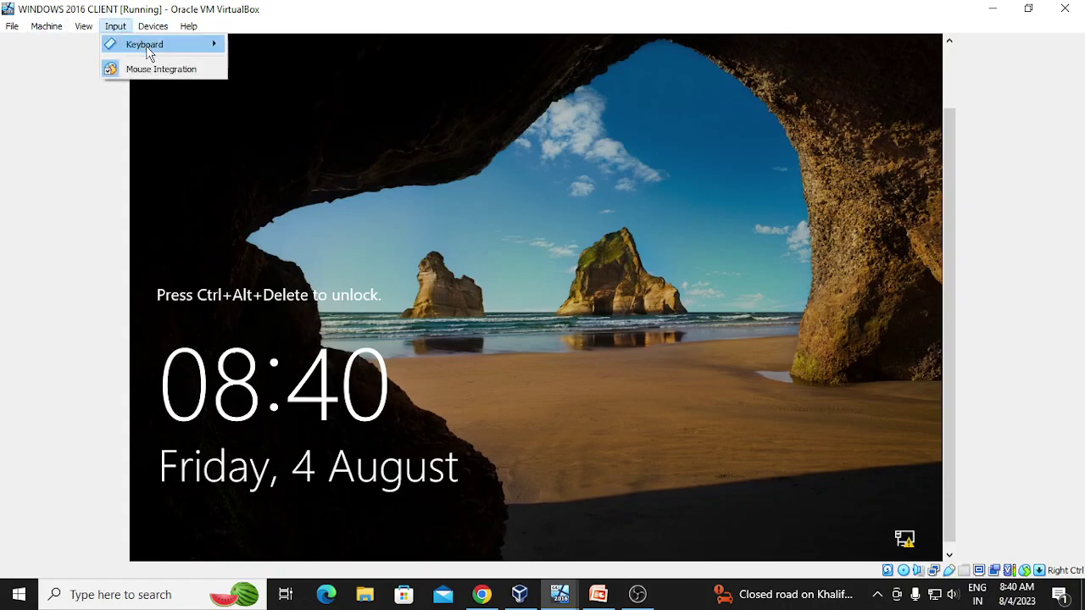
mouse_move(148, 46)
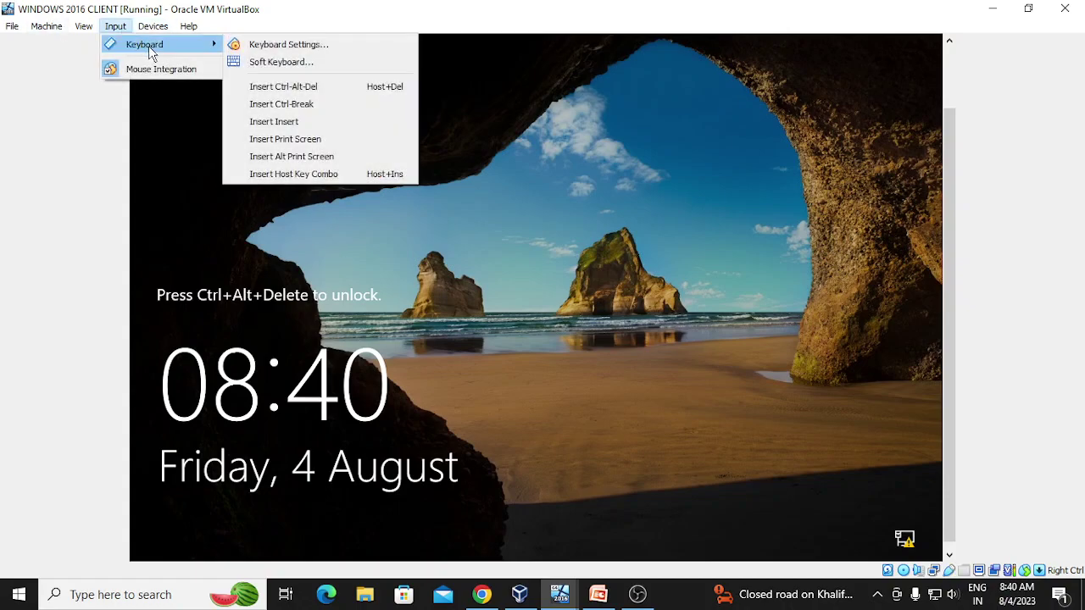
click(291, 88)
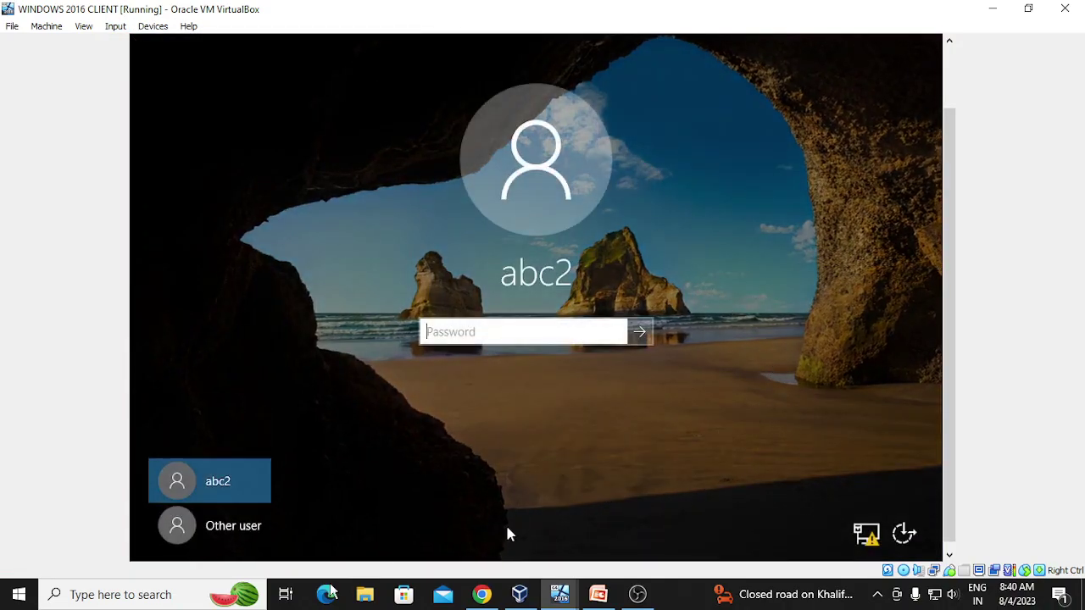
click(242, 526)
text(admini)
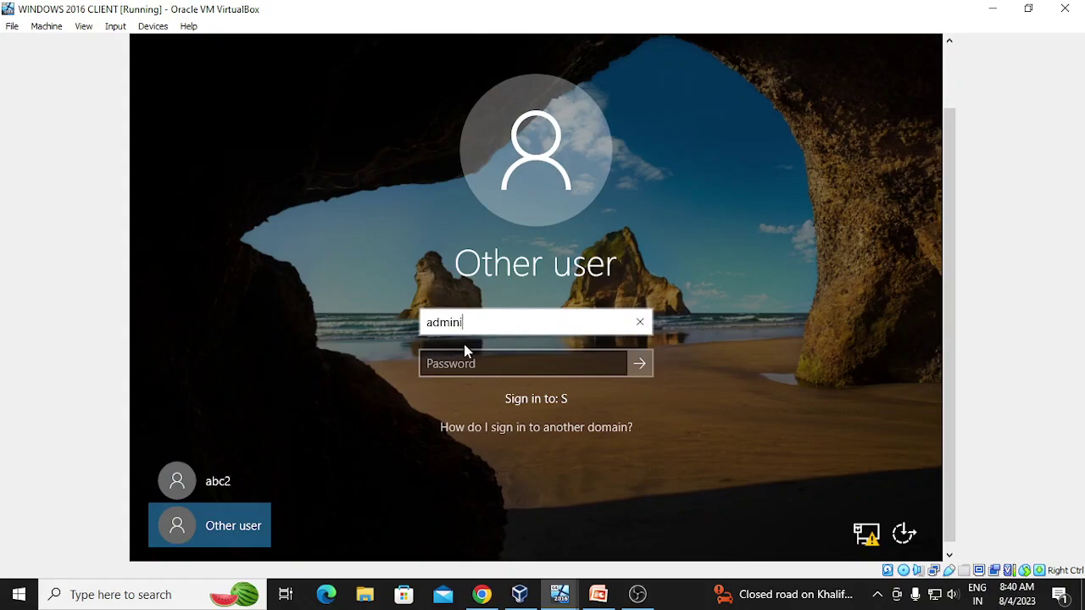
text(strator)
key(Tab)
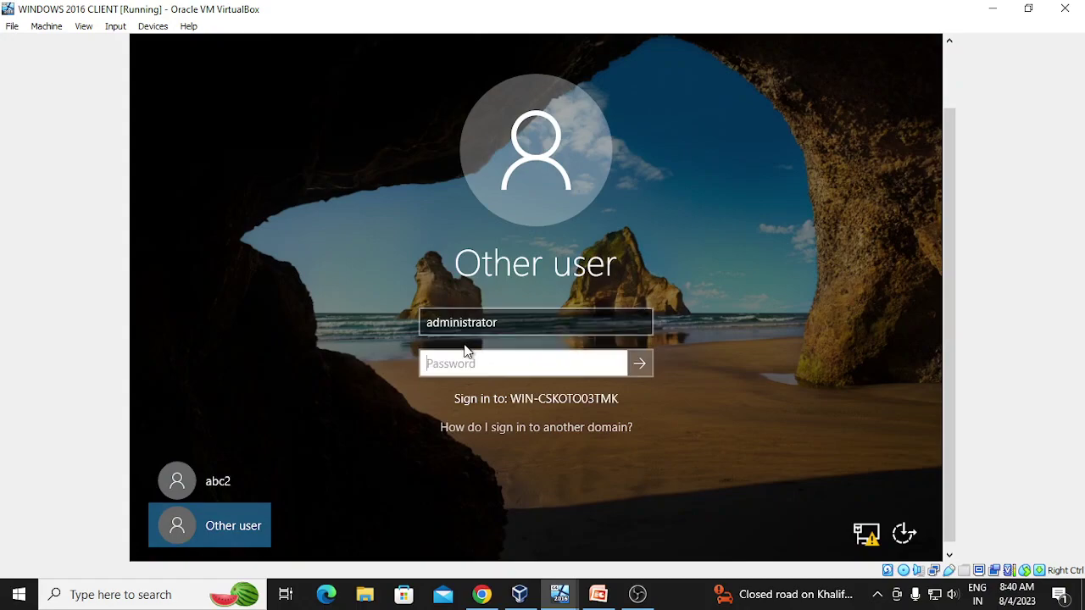
text(*******)
key(Return)
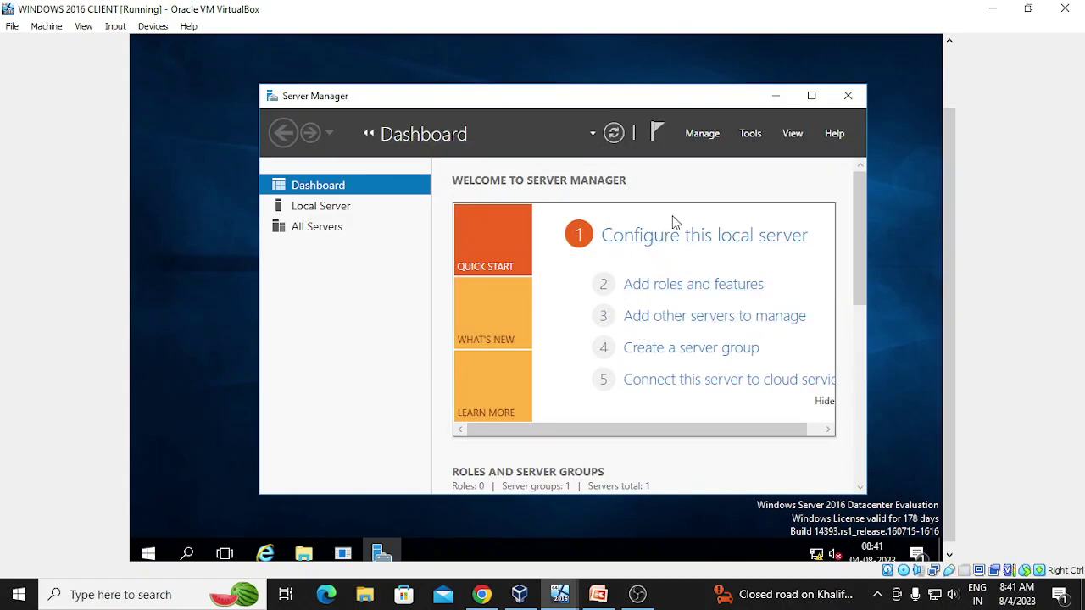
click(845, 96)
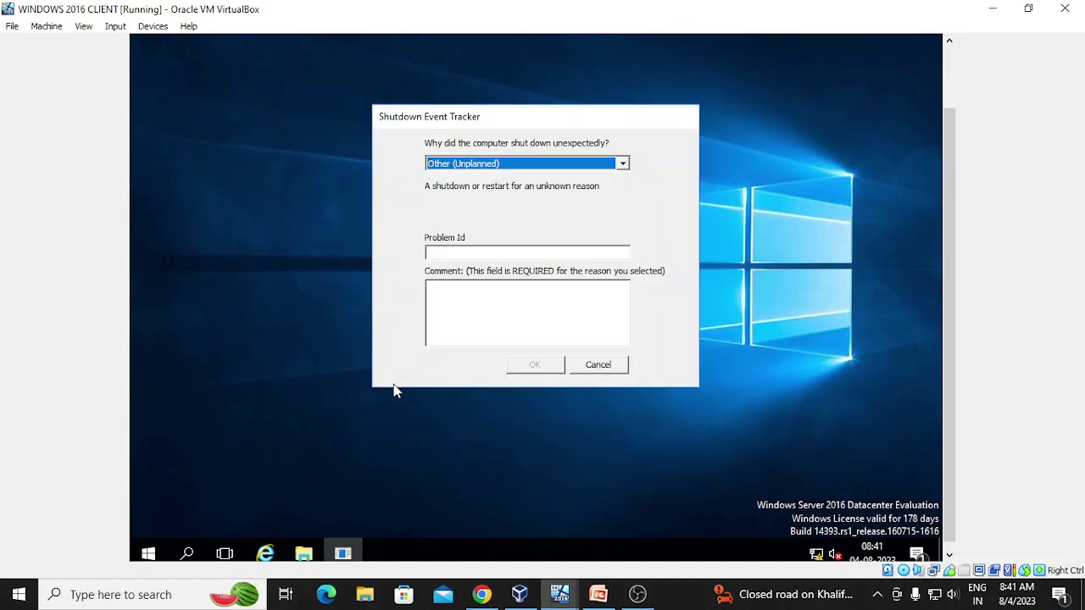
- Confirm the Shutdown Event Tracker with the comment 'ff'
click(501, 302)
text(ff)
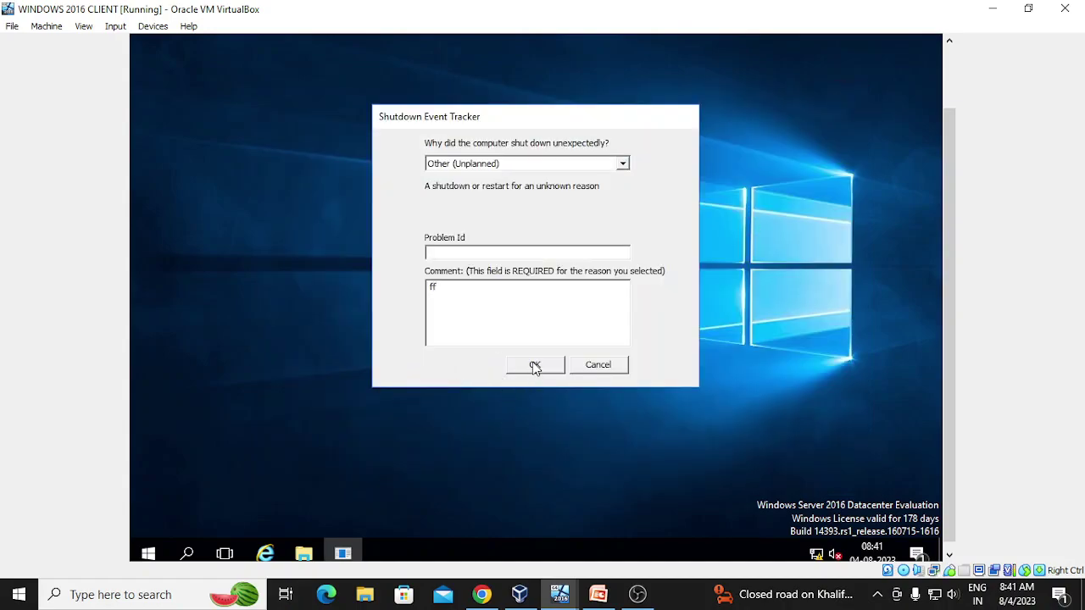
click(535, 366)
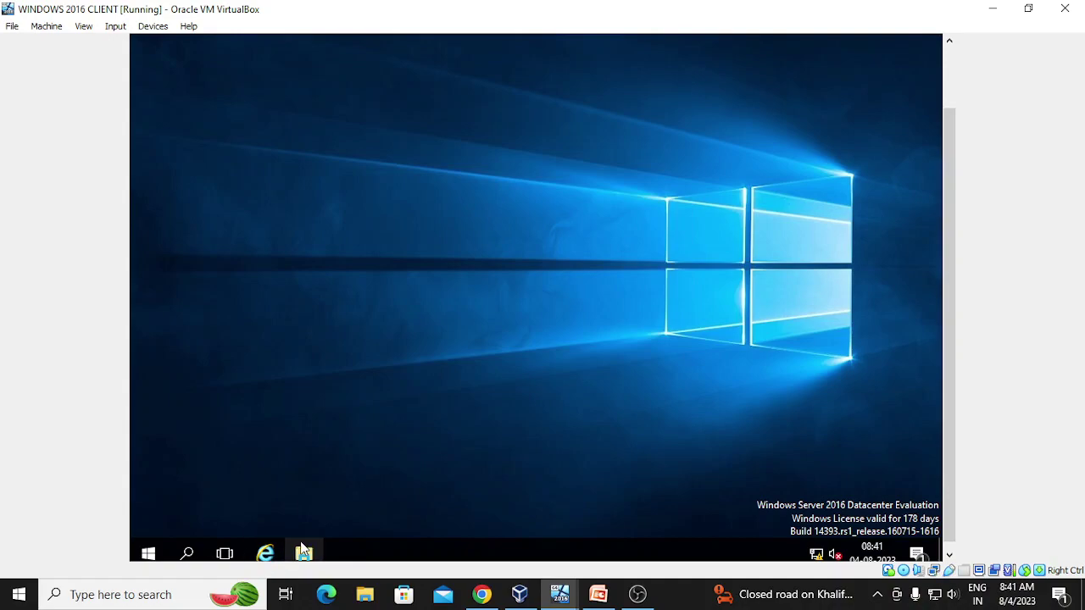
- Change the computer name to pc1 from This PC's system properties
right_click(301, 549)
click(302, 553)
right_click(220, 186)
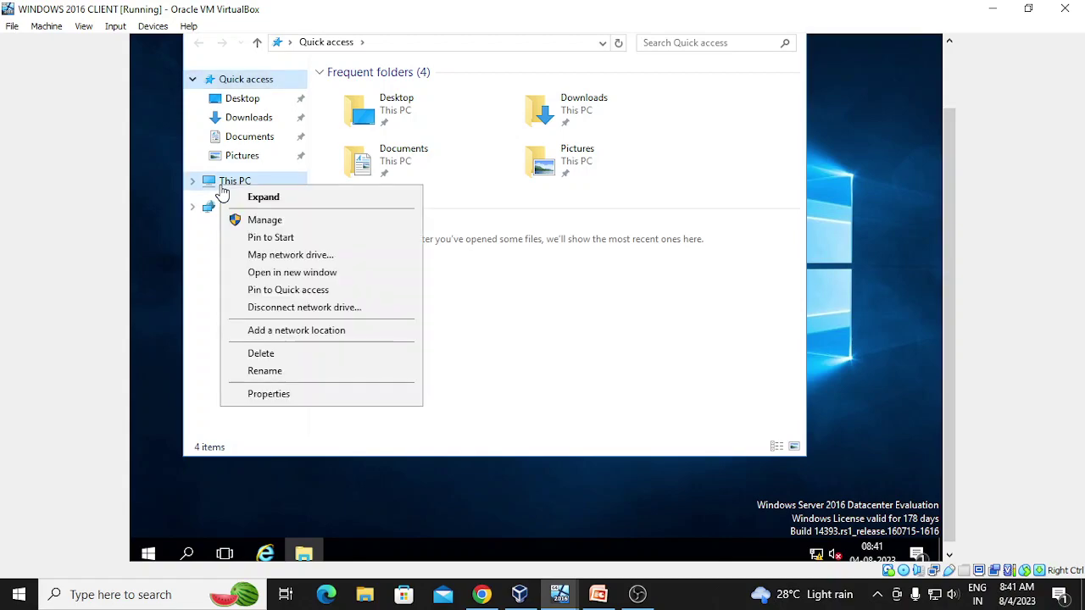
click(261, 395)
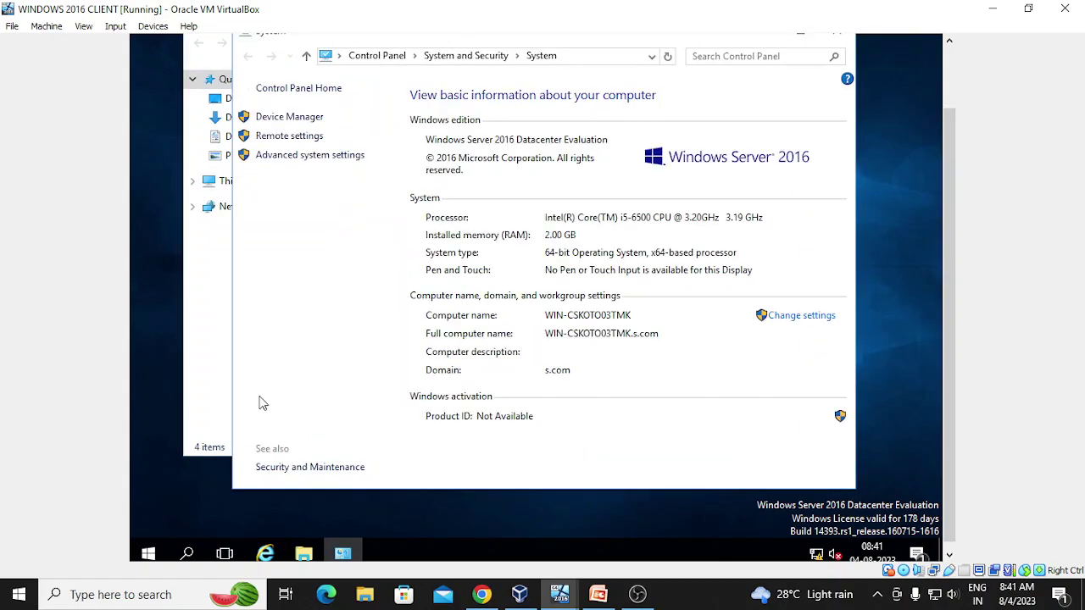
click(778, 320)
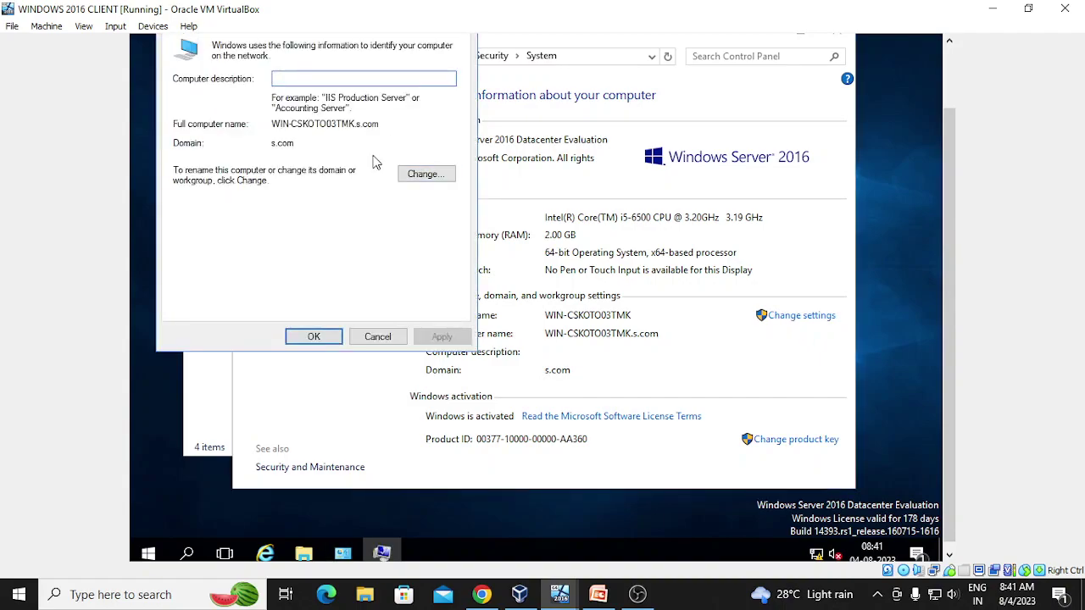
click(423, 173)
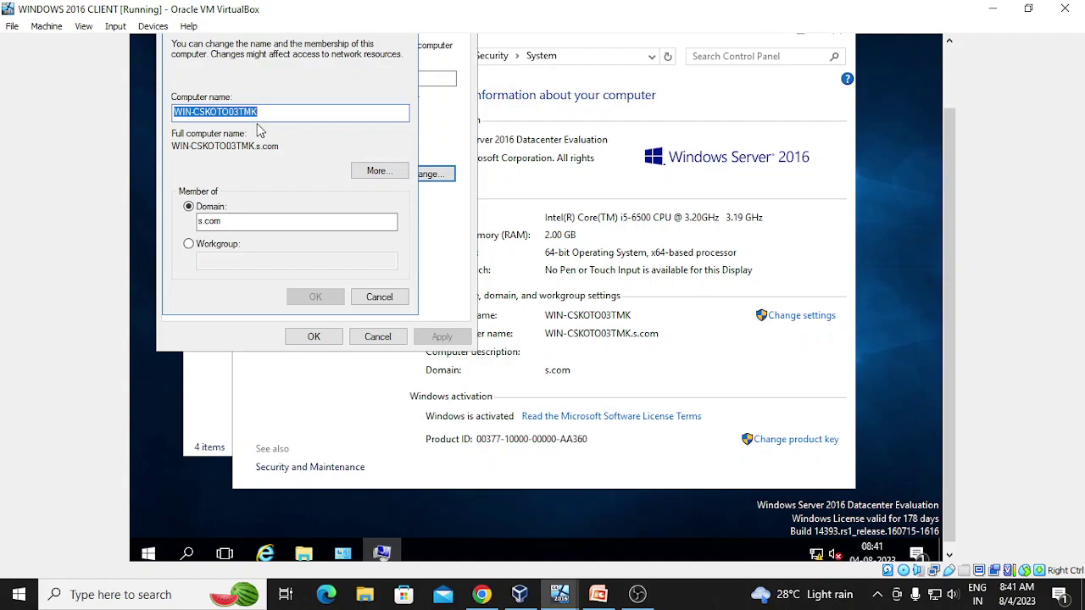
text(pc1)
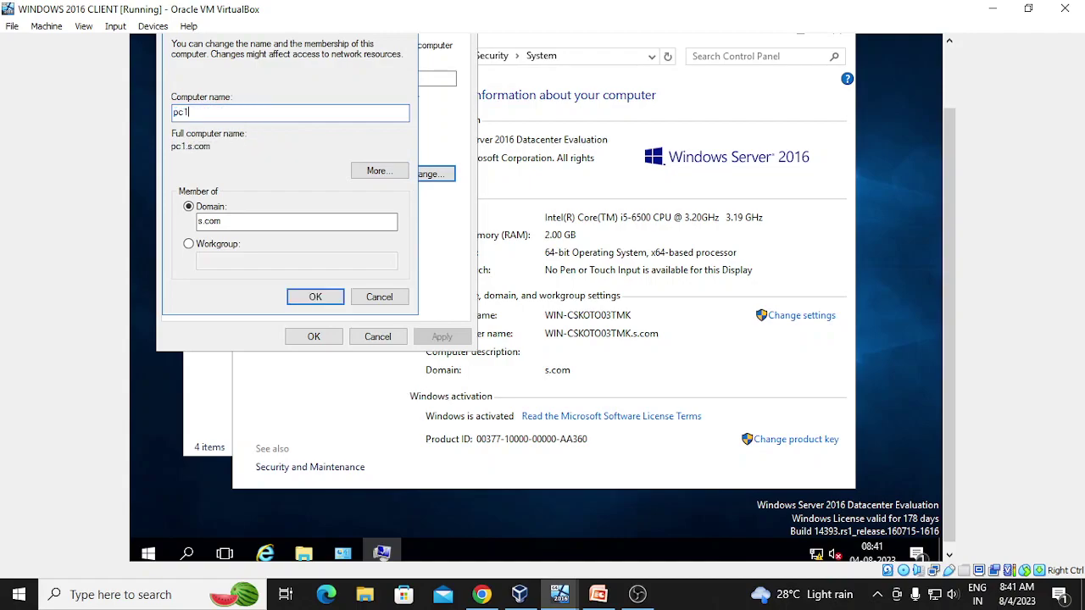
click(301, 304)
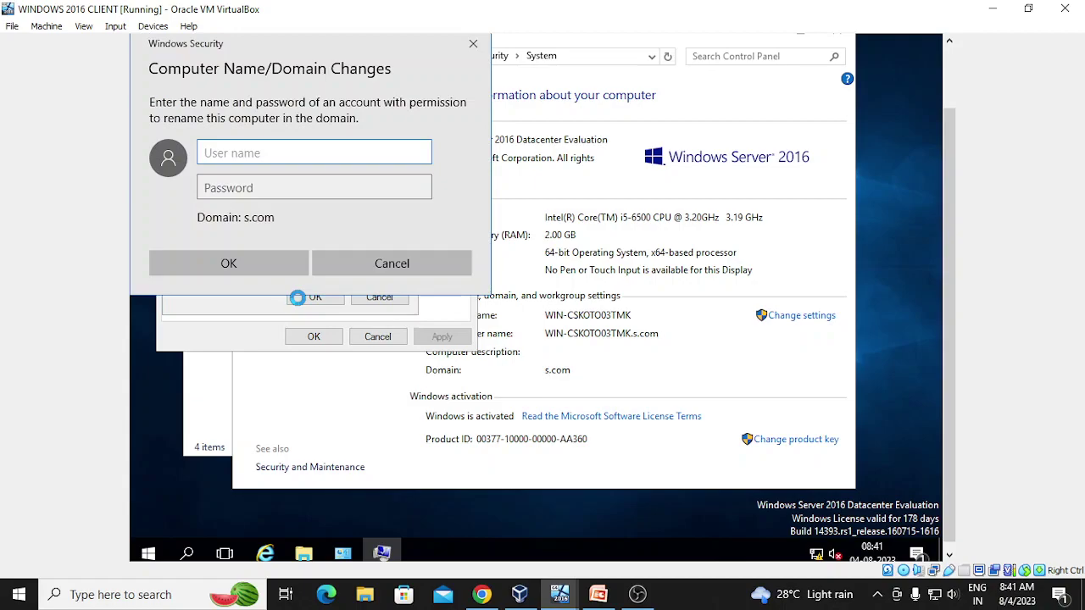
- Authenticate as the domain administrator, then restart the client to apply the rename
text(admi)
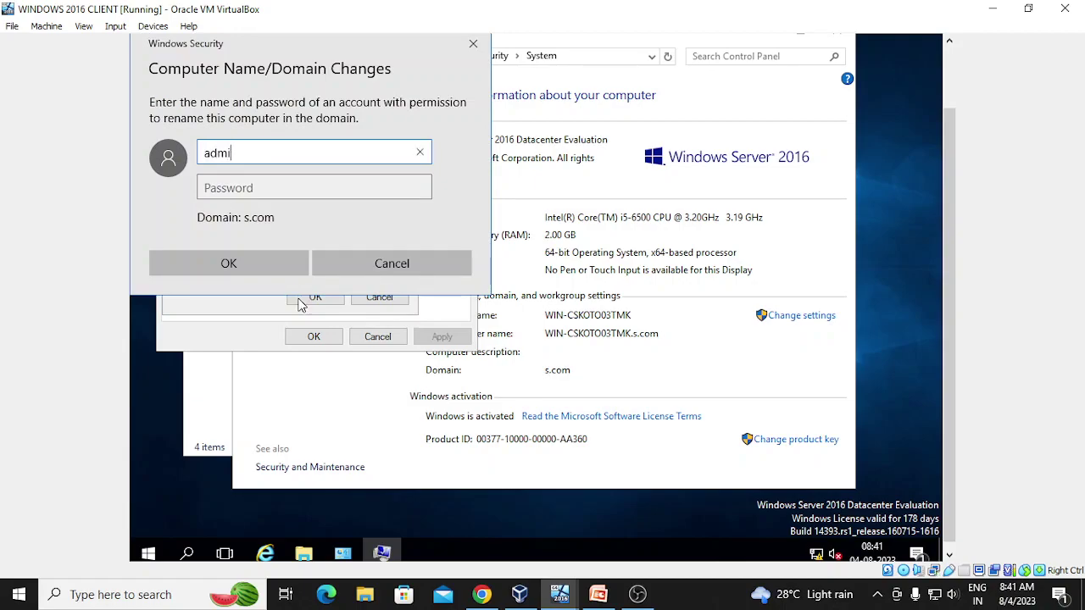
text(nistrator)
key(Tab)
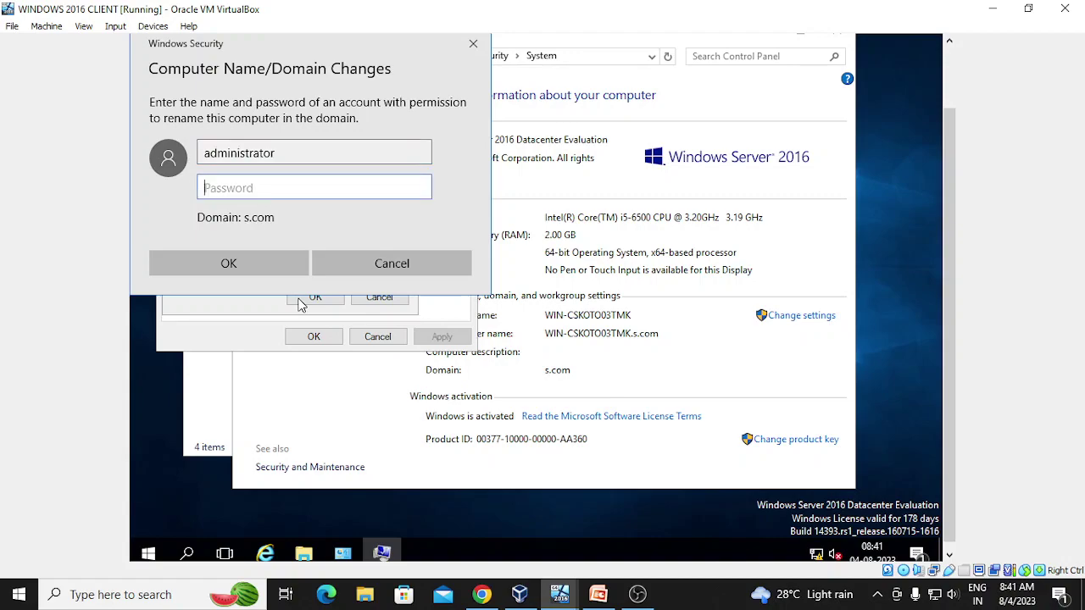
text(•••••••)
key(Return)
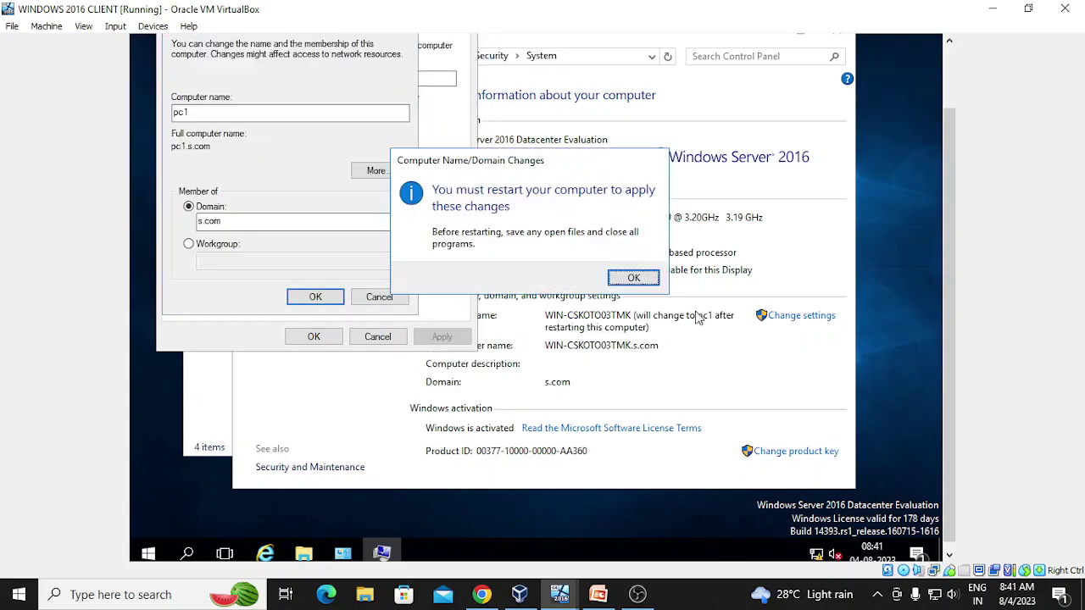
click(634, 277)
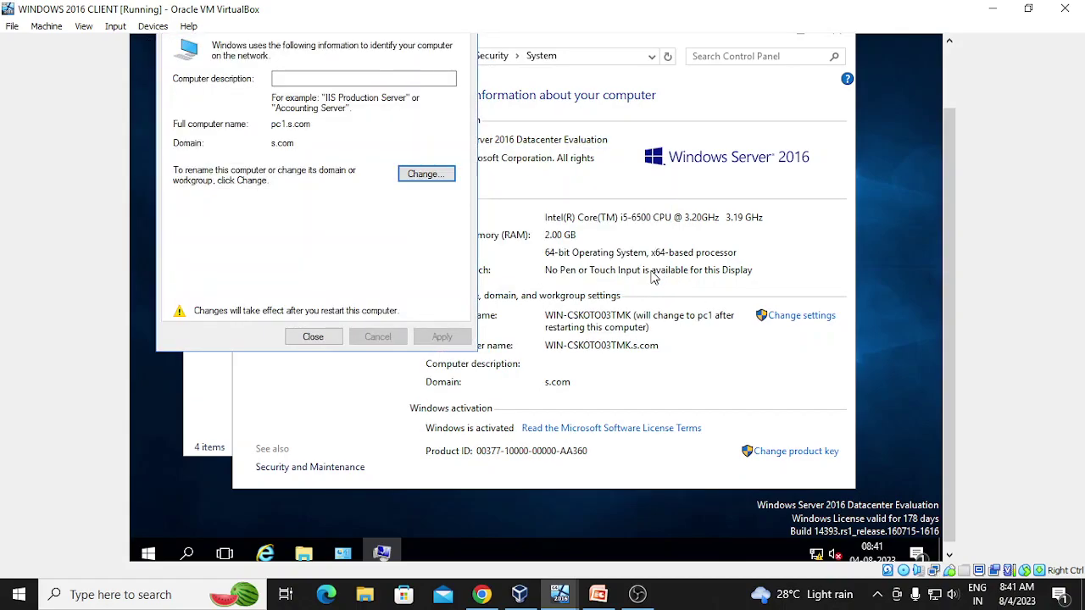
click(313, 337)
click(527, 272)
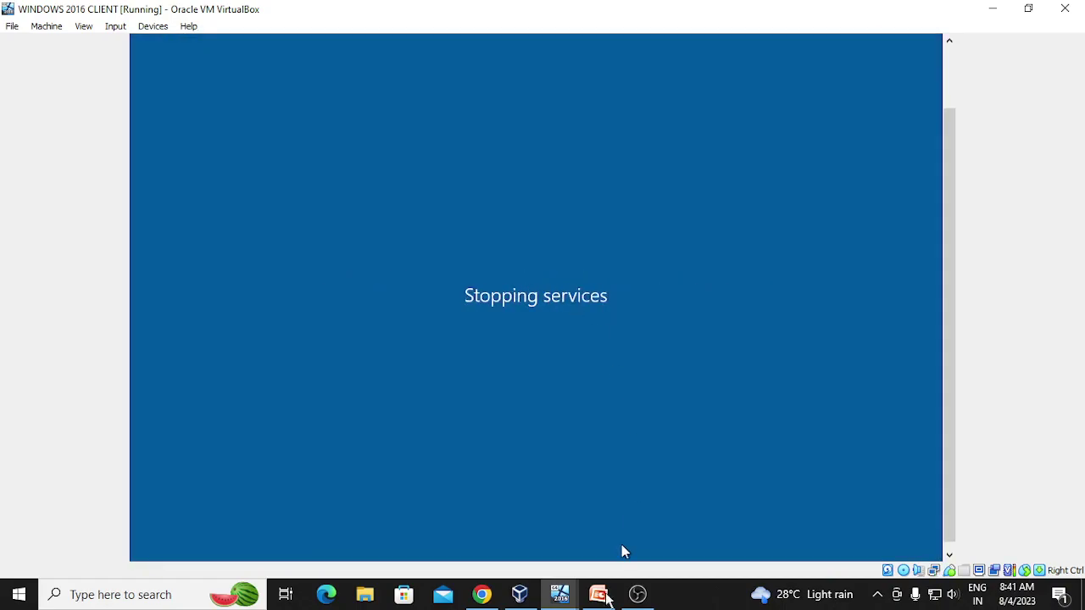
- Switch to the DOMAIN CONTROLLER VM and maximize Active Directory Users and Computers with abc2 selected
click(562, 600)
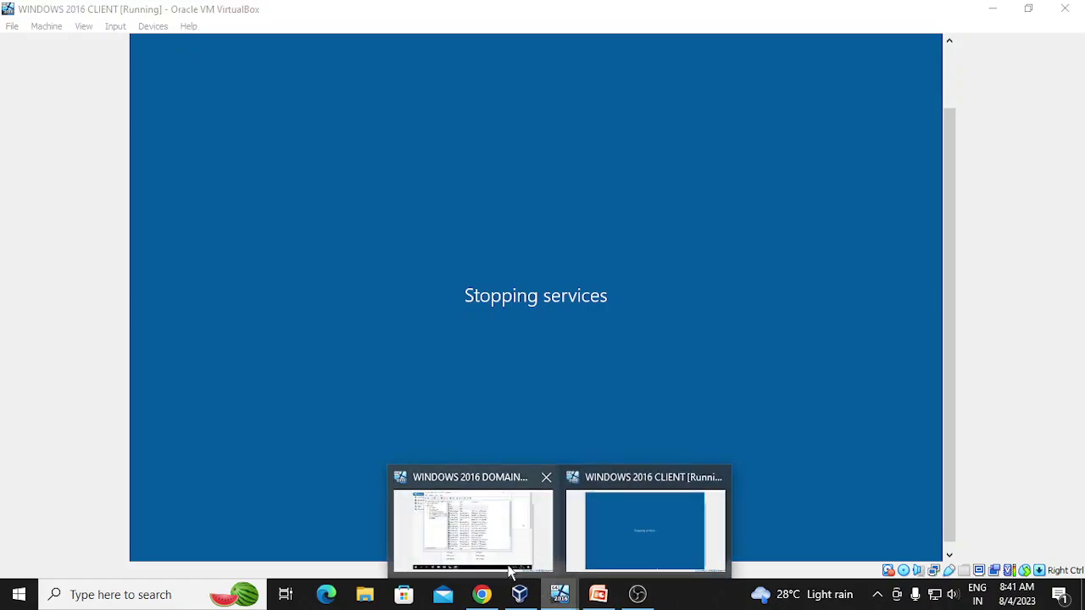
click(472, 530)
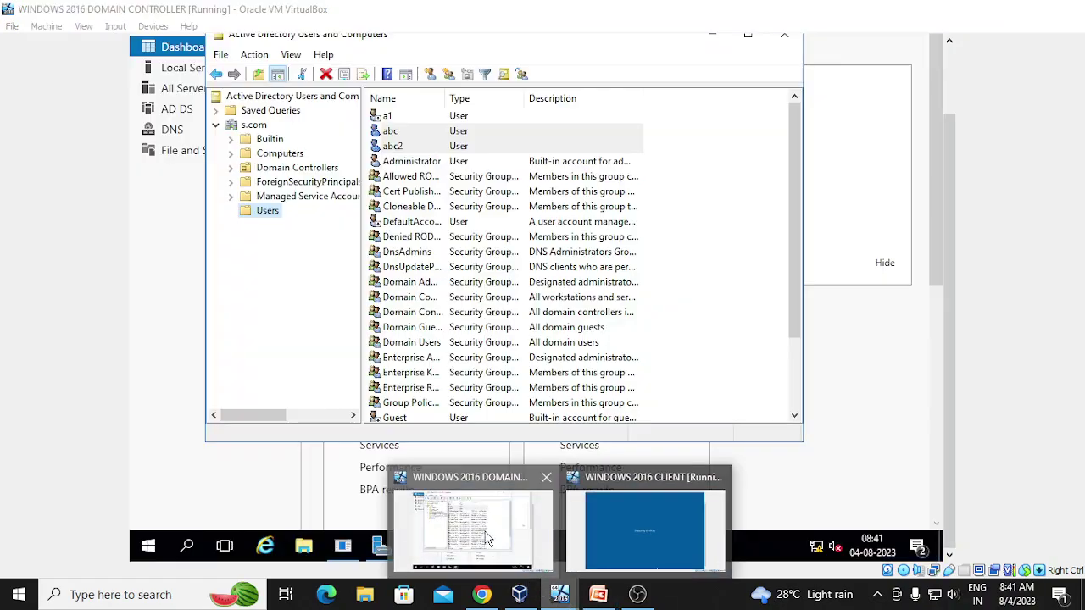
click(425, 147)
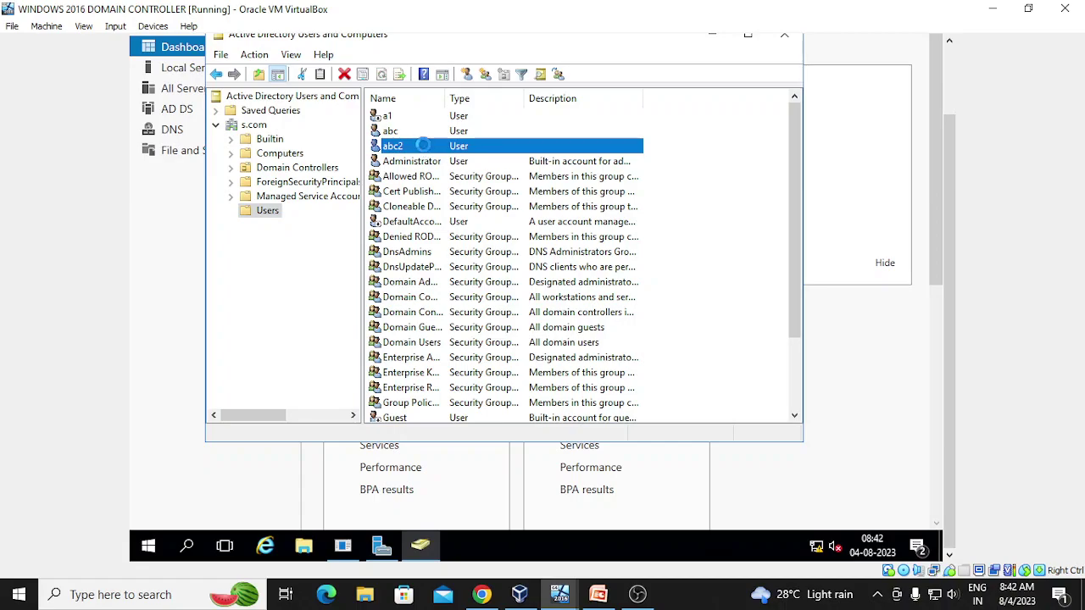
right_click(425, 150)
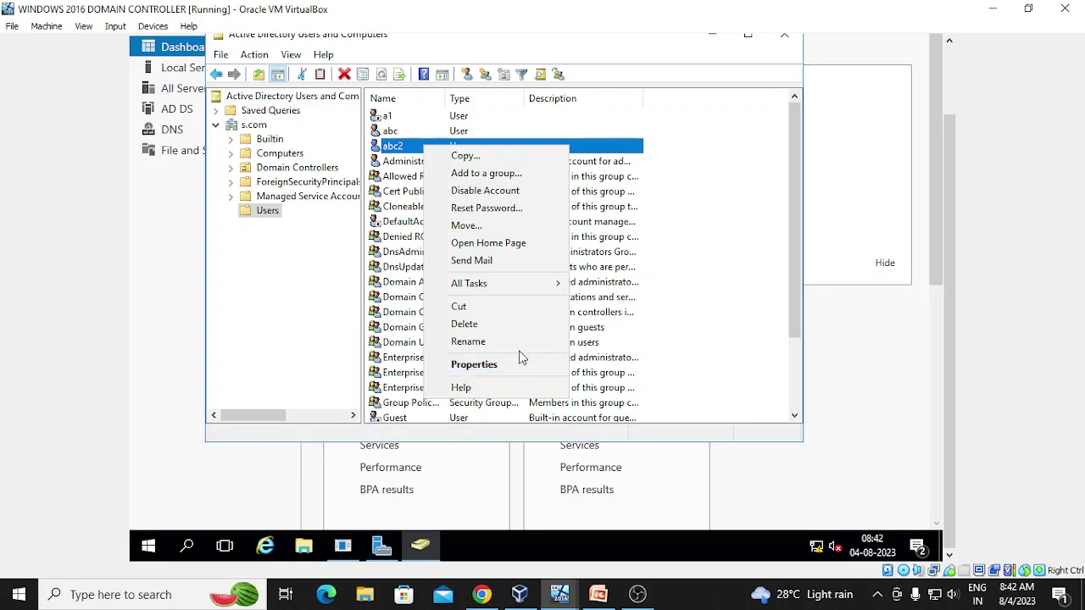
click(752, 214)
click(751, 214)
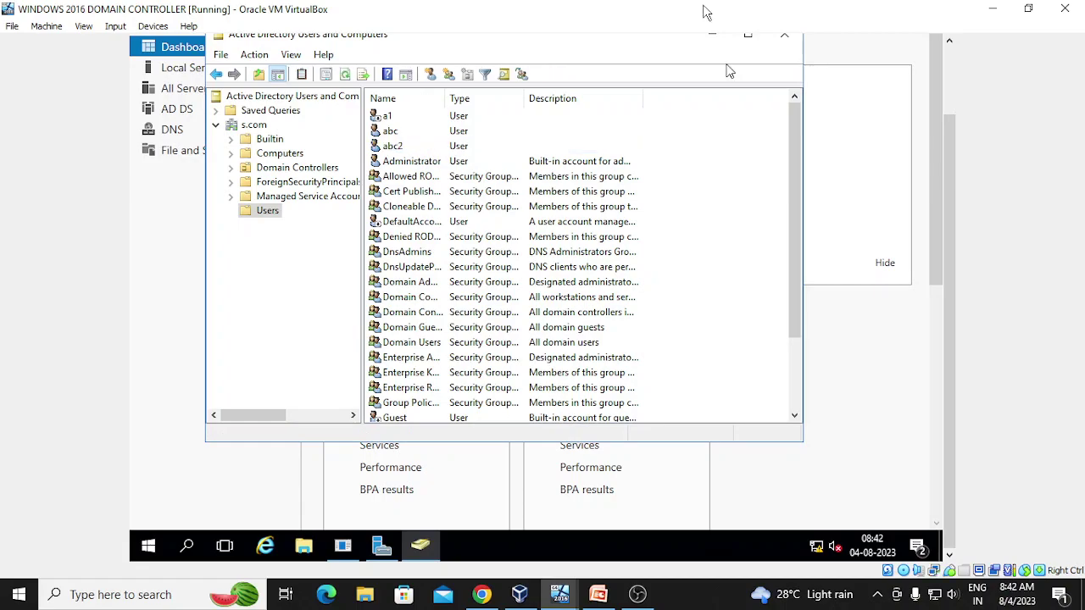
click(748, 38)
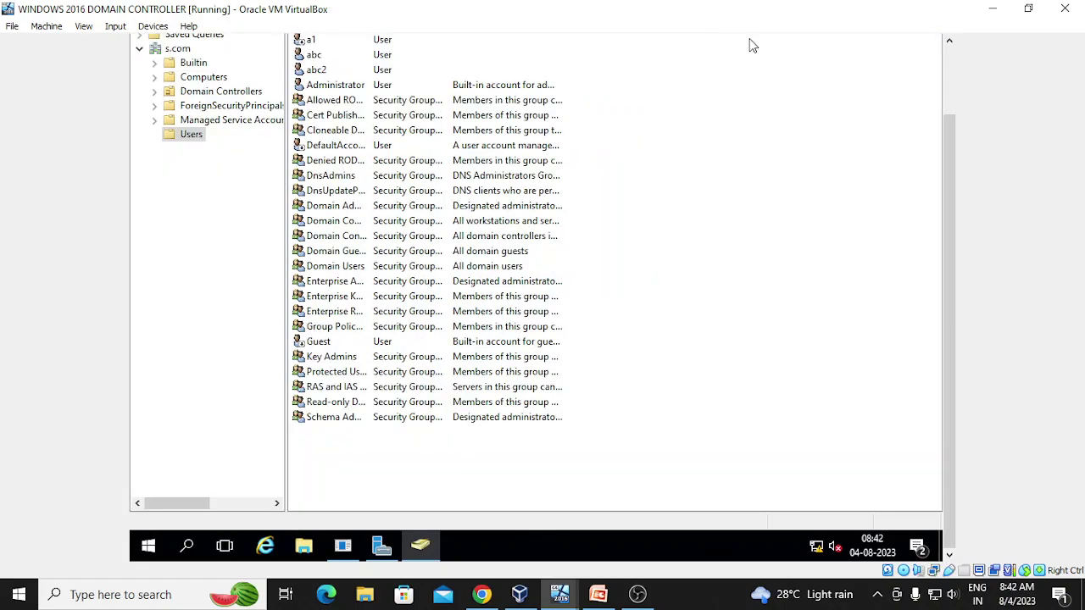
click(354, 71)
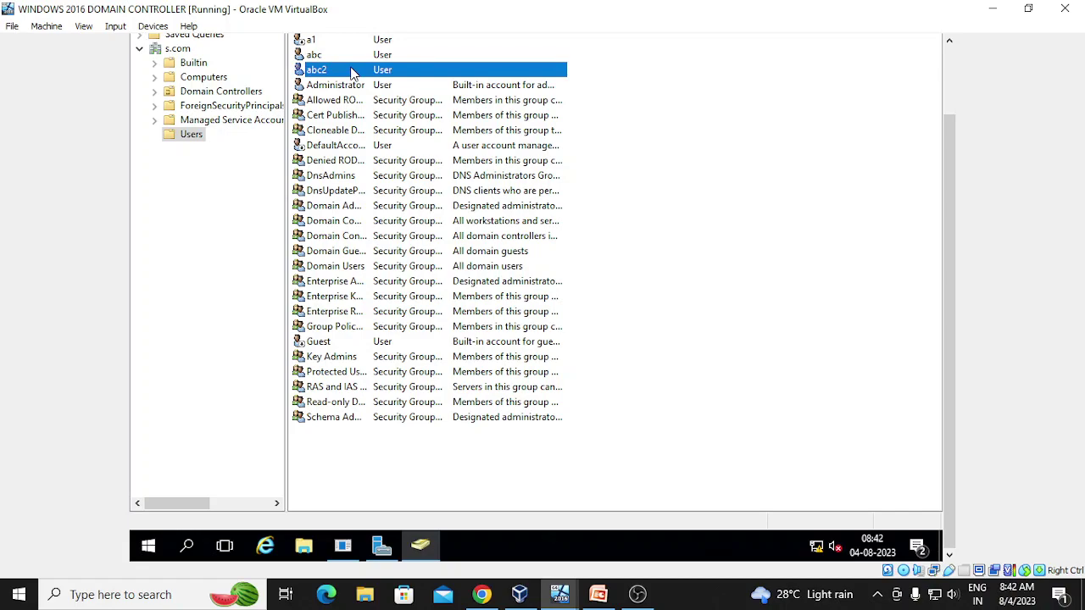
- Open abc2's Properties on the Account tab, then advance PowerPoint to slide 13 'User properties'
right_click(354, 74)
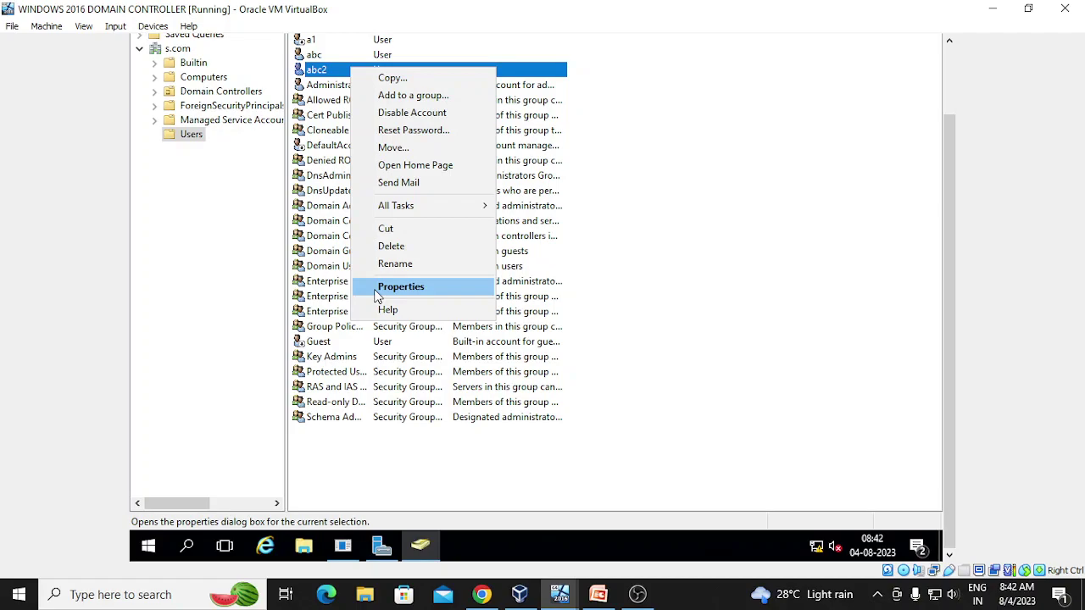
click(398, 287)
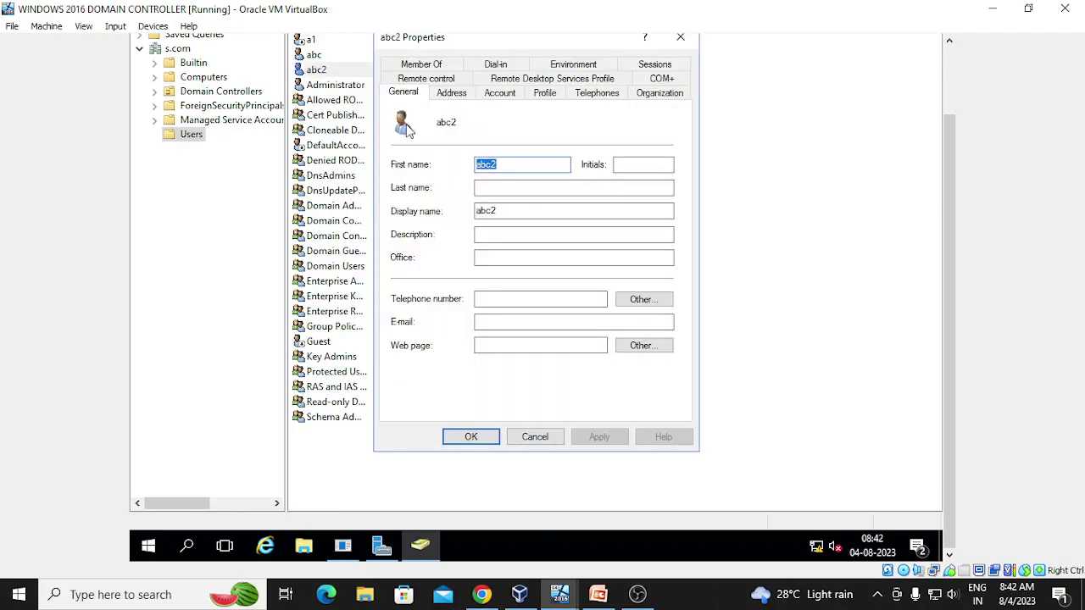
click(500, 95)
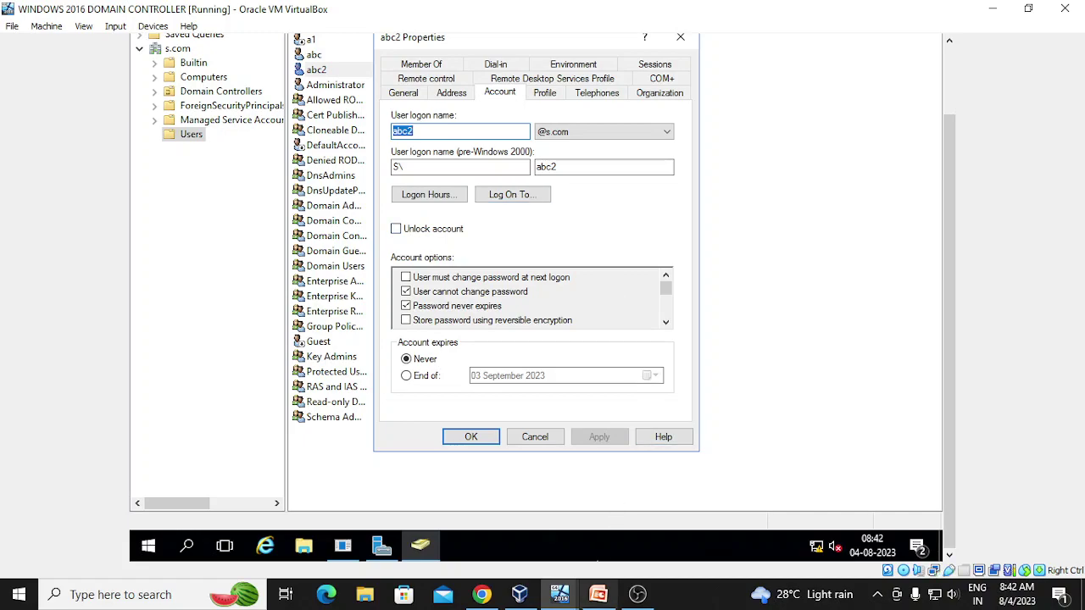
click(597, 596)
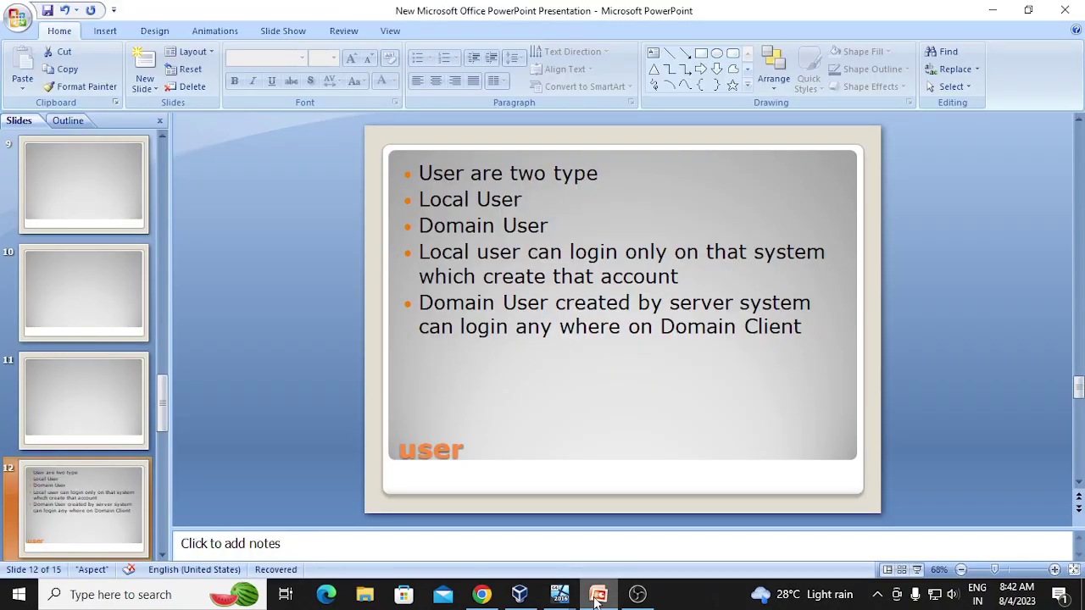
key(Down)
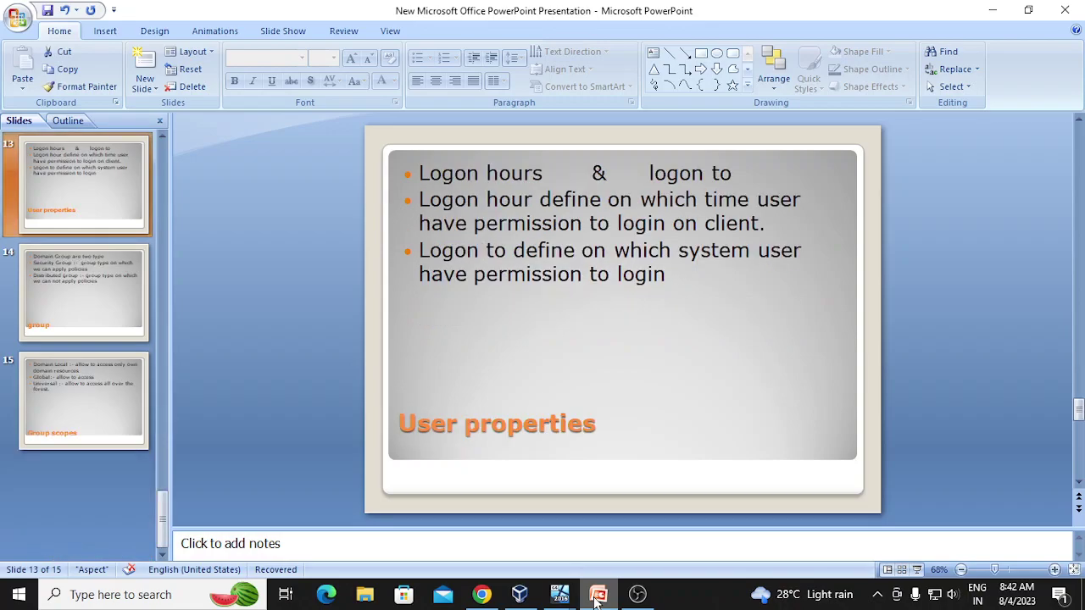
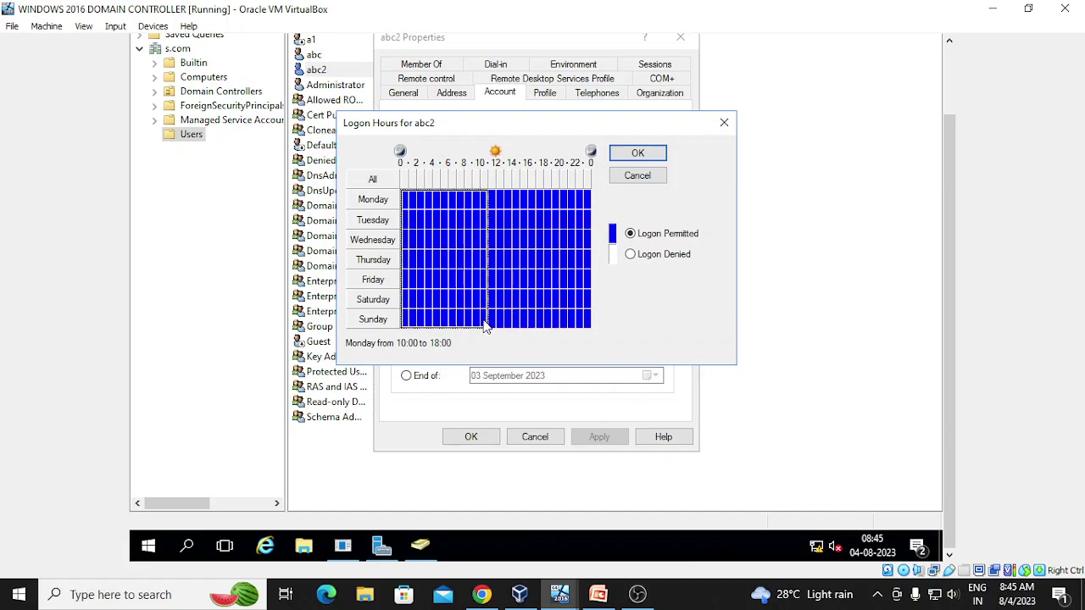
- Deny abc2 logon 00:00–10:00 and 18:00–24:00 Monday–Saturday, and all of Sunday
drag(484, 326, 479, 328)
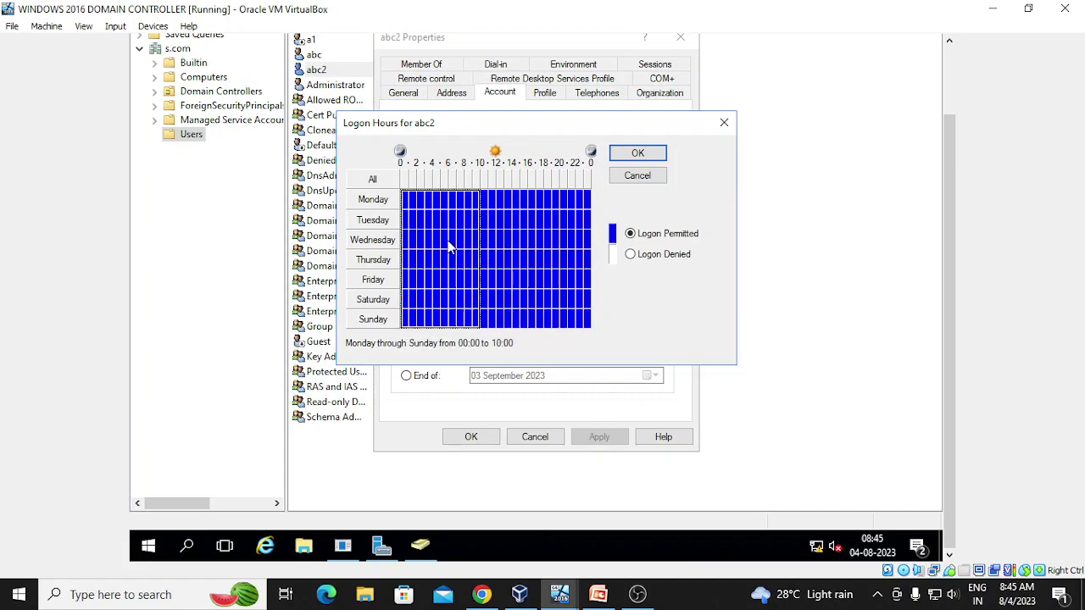
click(631, 256)
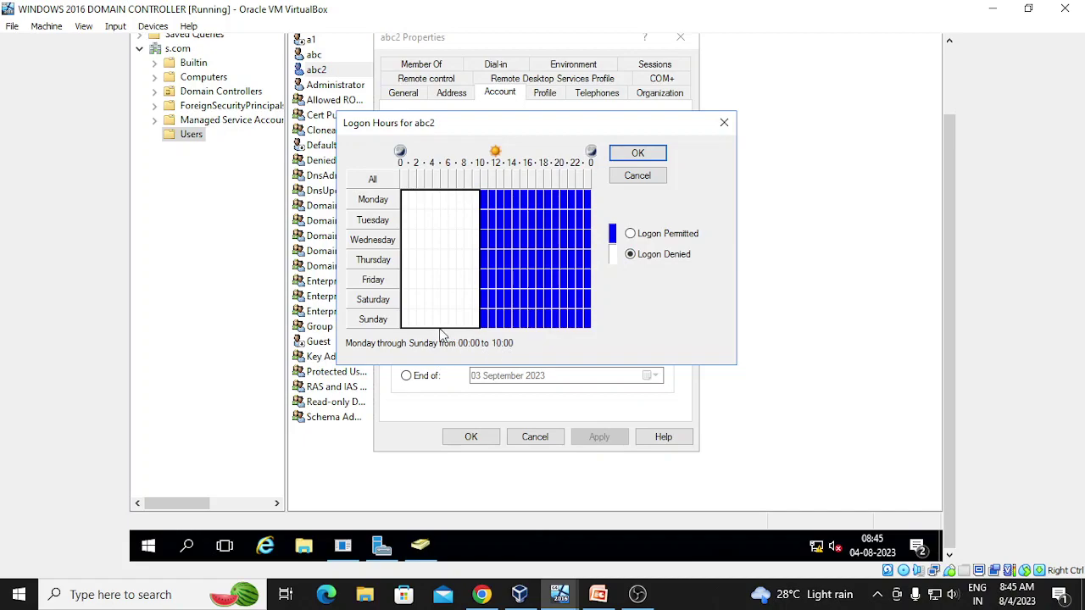
drag(427, 319, 593, 332)
click(630, 256)
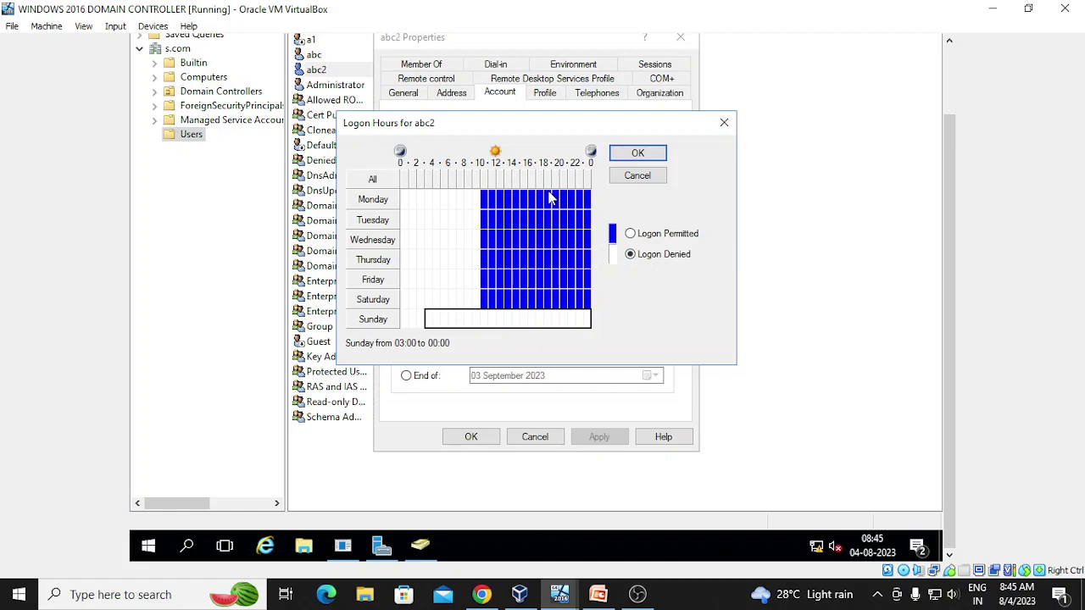
drag(545, 193, 600, 314)
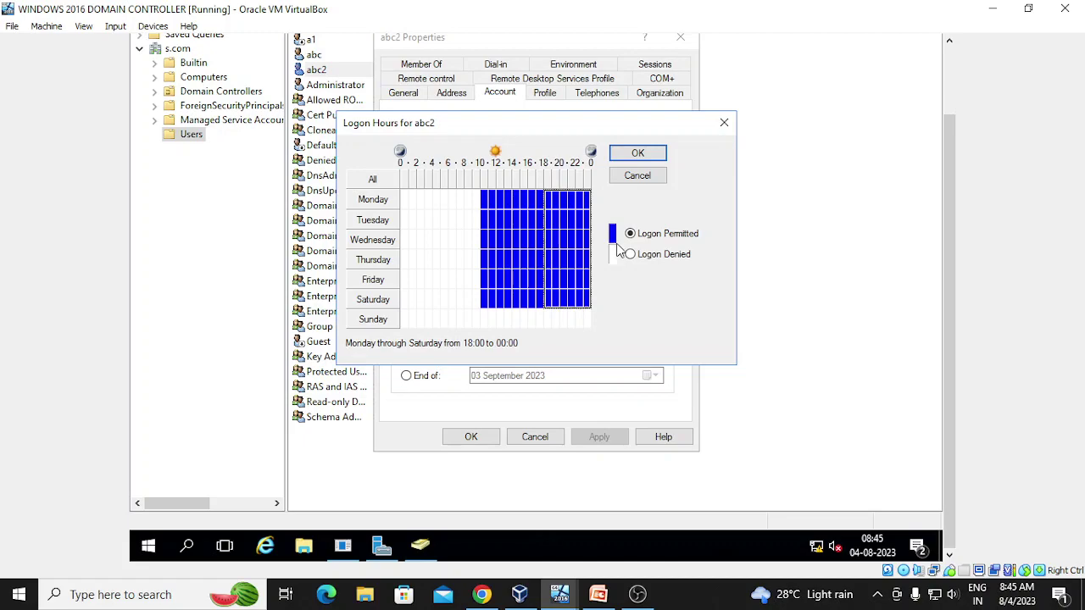
click(632, 256)
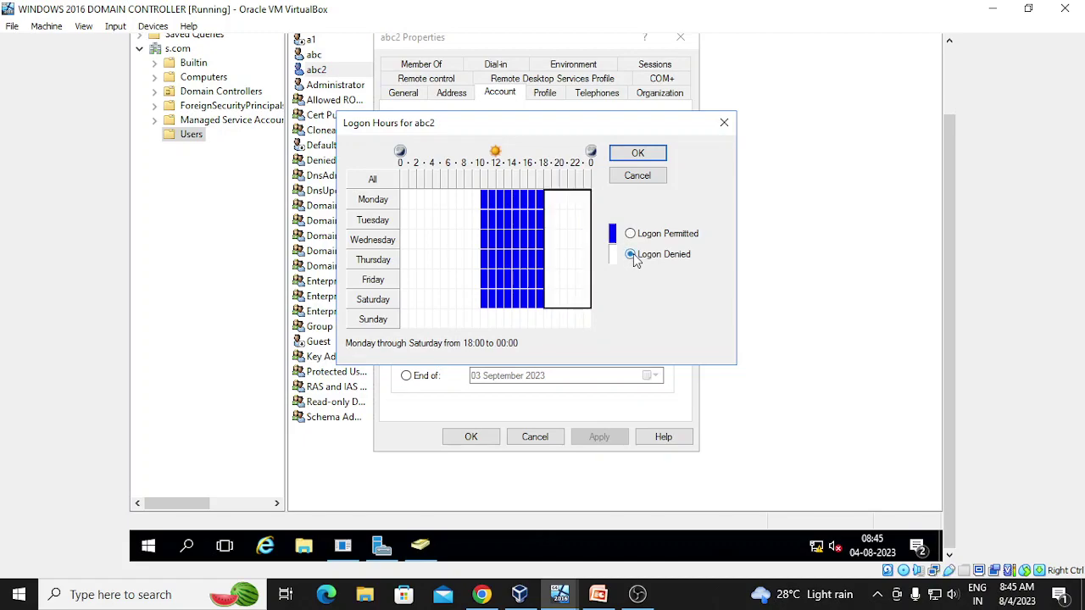
click(638, 152)
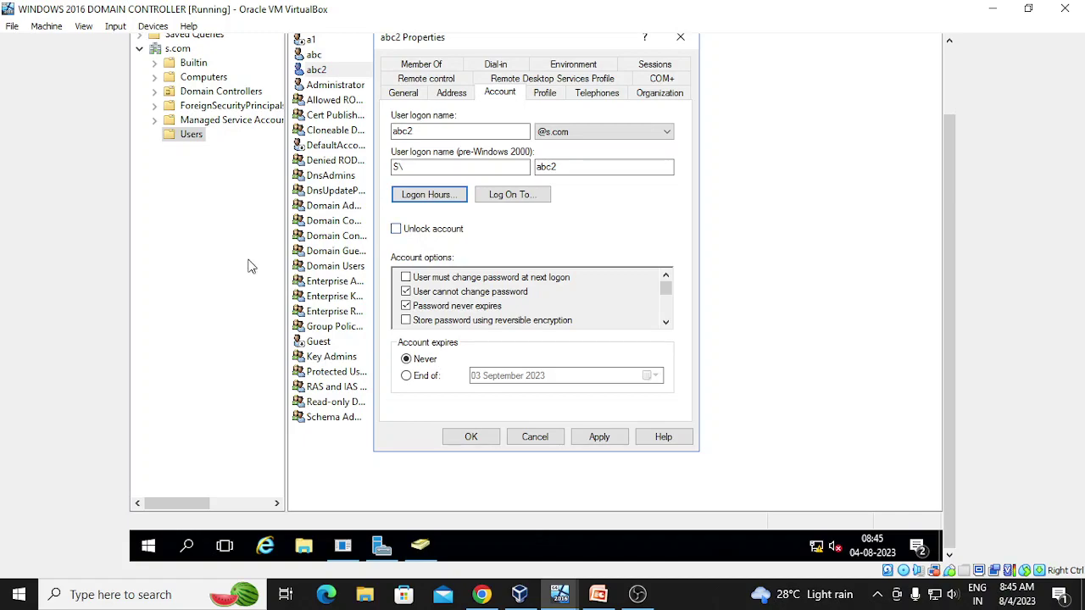
- Apply and close abc2's properties, then minimize the domain controller VM window
click(600, 437)
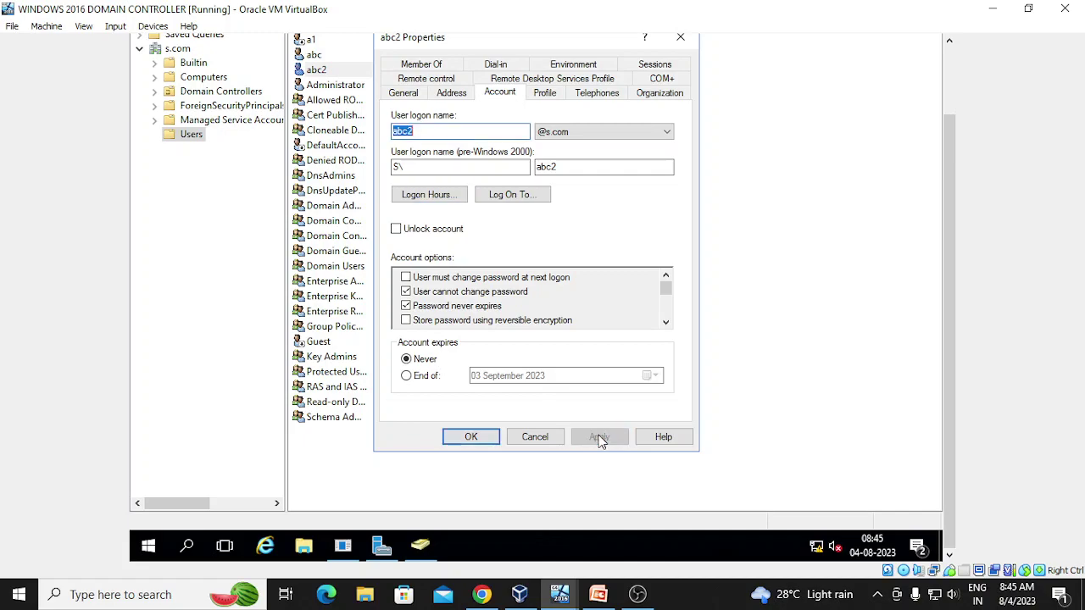
click(474, 438)
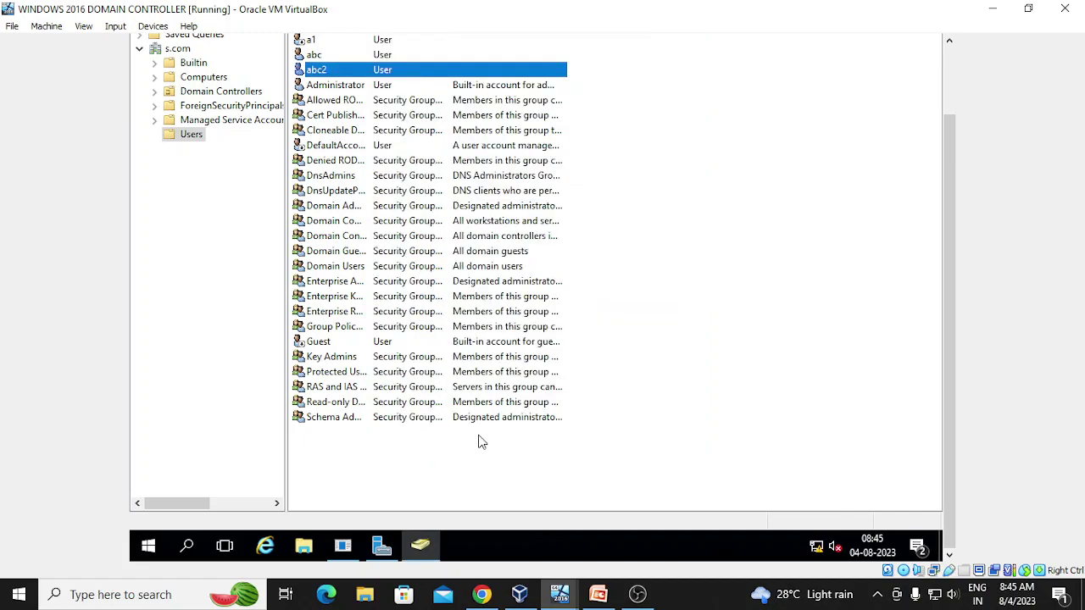
click(421, 547)
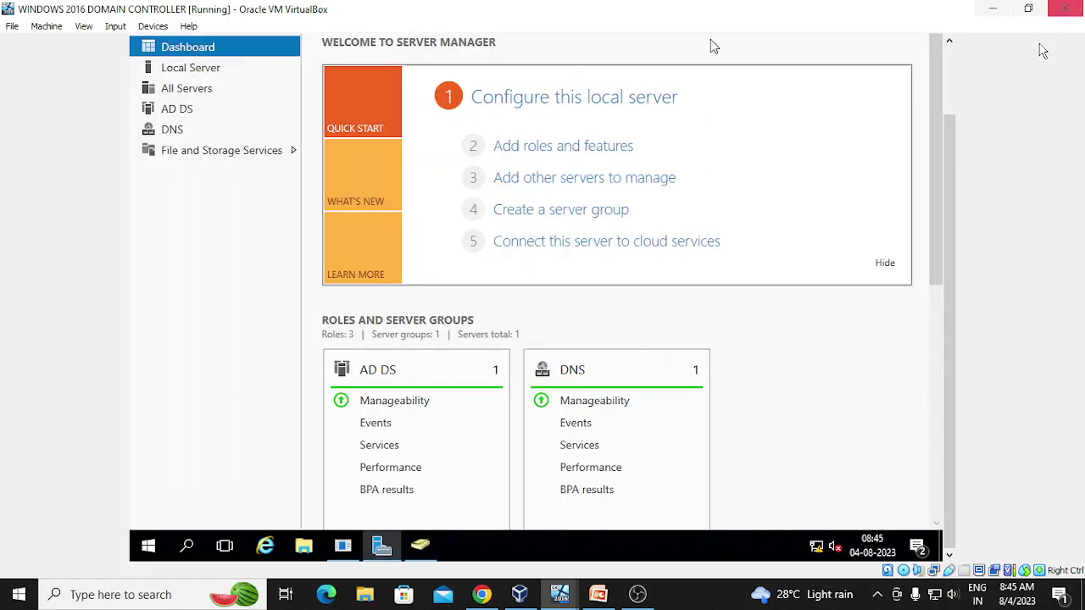
click(990, 10)
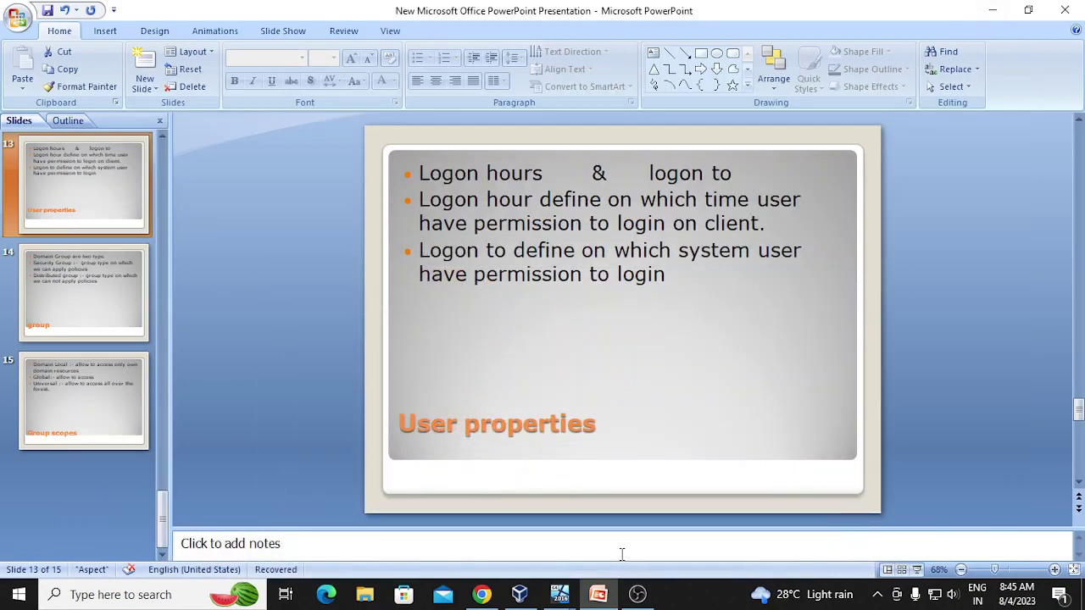
mouse_move(573, 602)
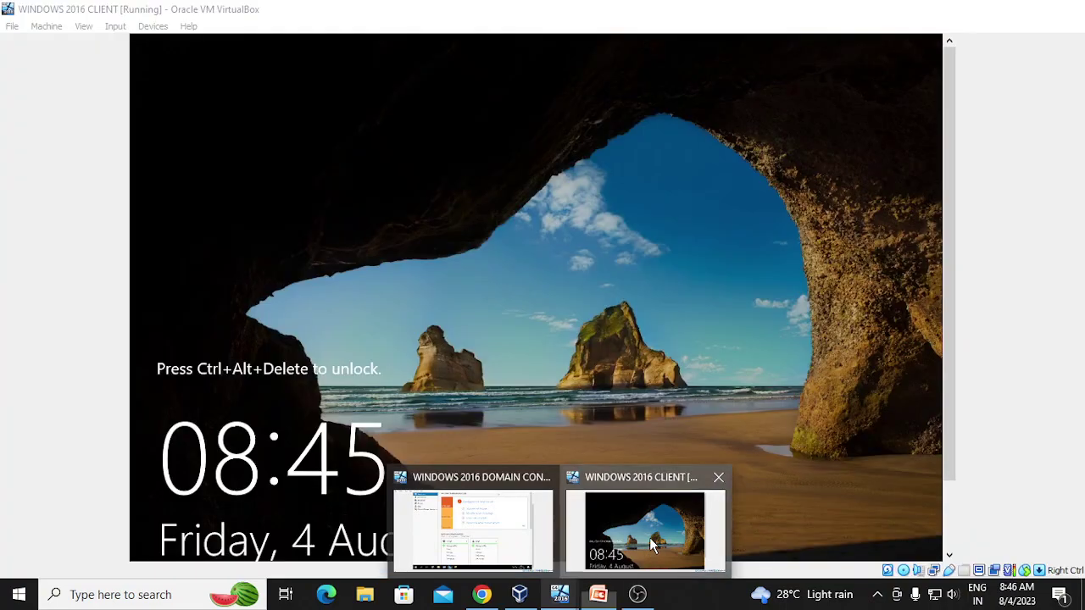
- Switch to the Windows 2016 client VM and send Ctrl-Alt-Del to reach sign-in
click(649, 537)
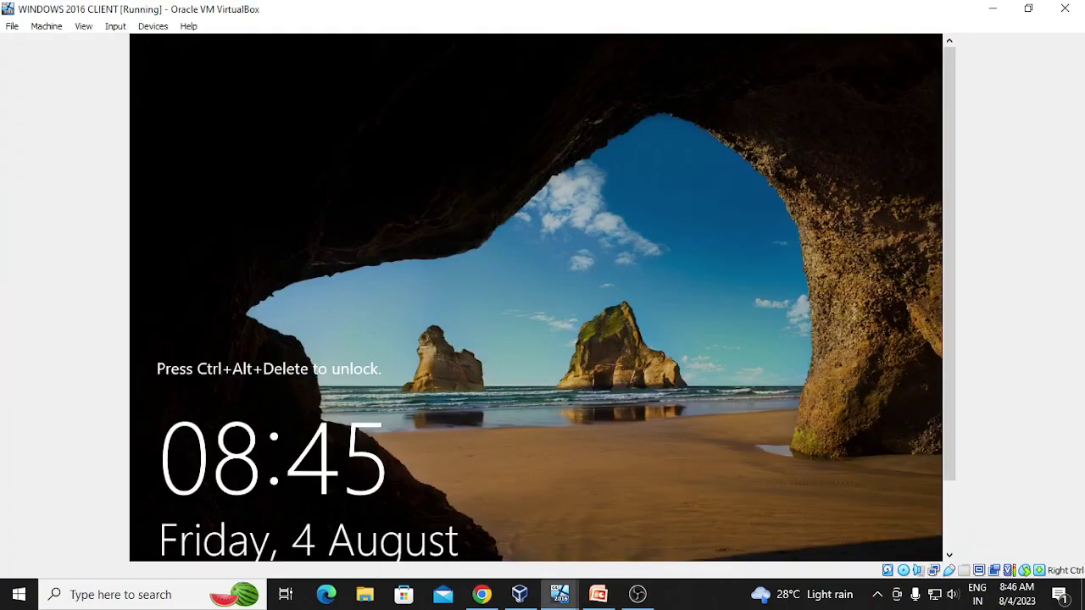
drag(955, 244, 921, 354)
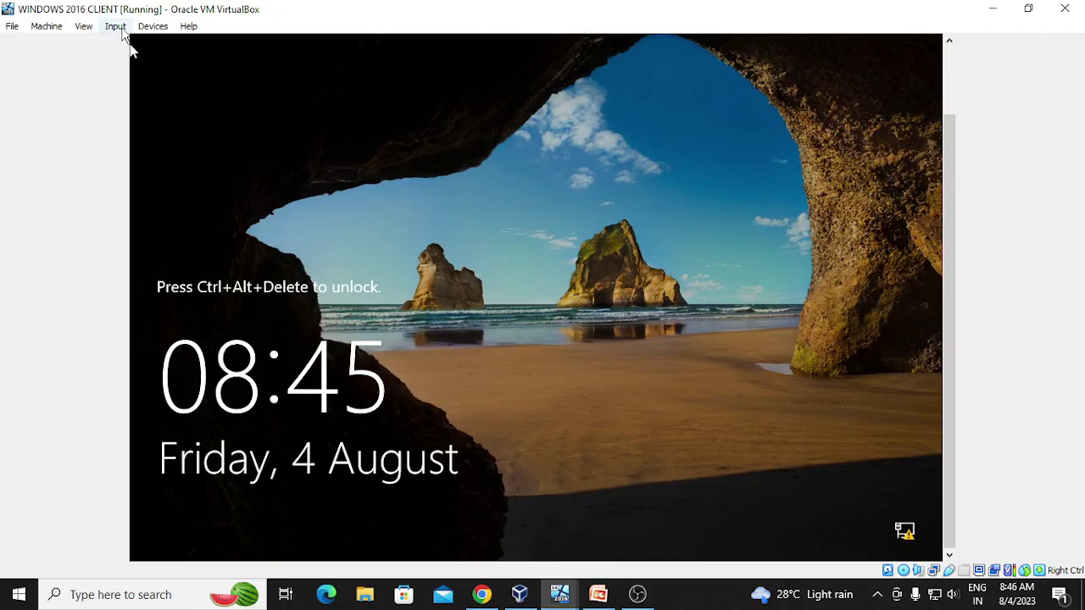
click(117, 26)
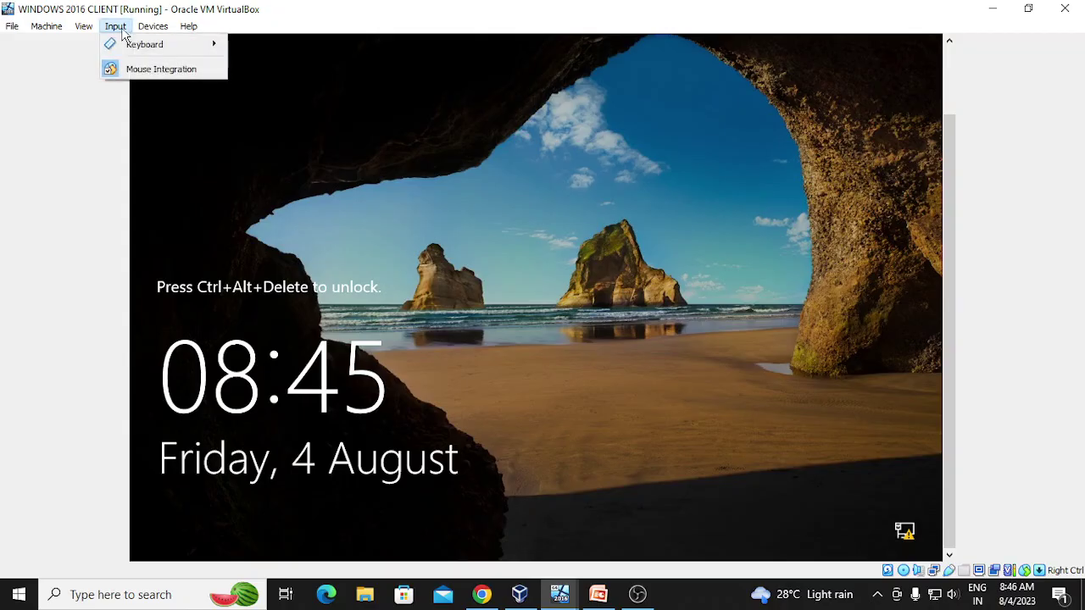
mouse_move(160, 50)
click(308, 88)
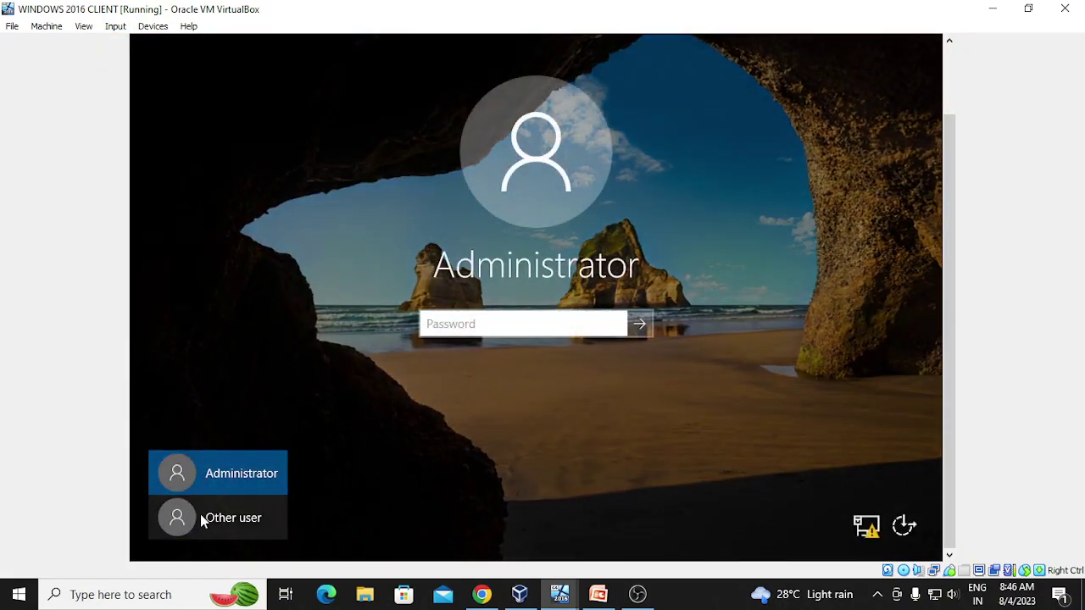
- Sign in as Other user abc2 with the account password; the attempt is refused
click(206, 520)
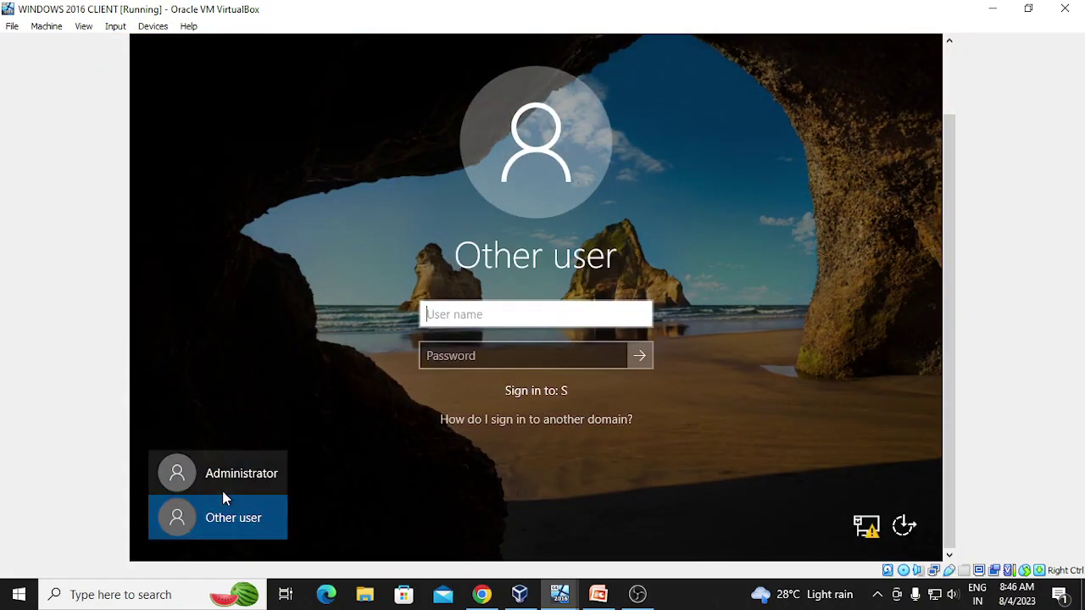
text(abc2)
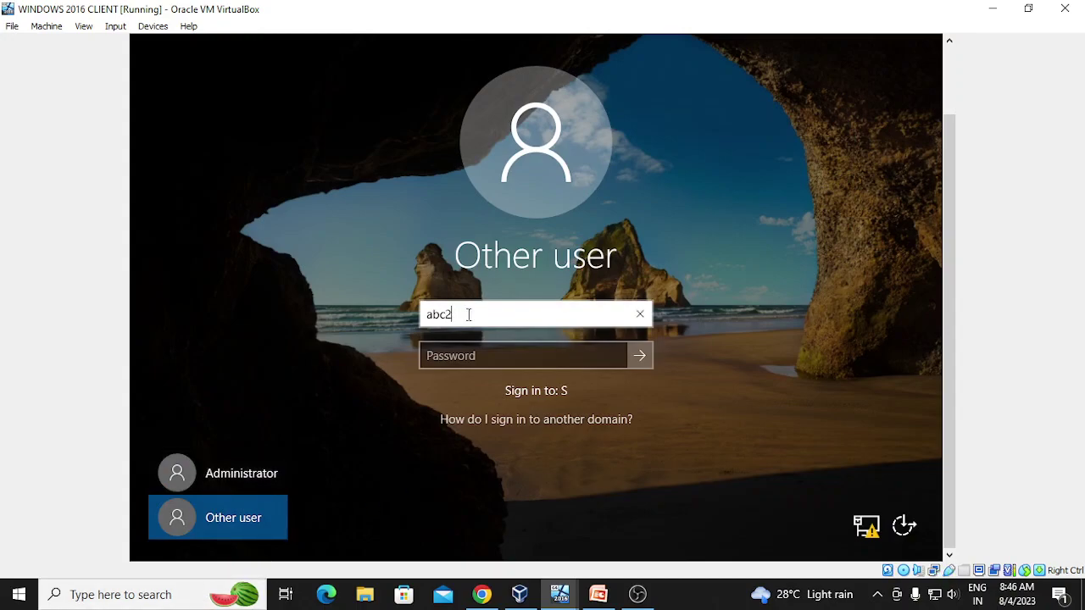
click(435, 355)
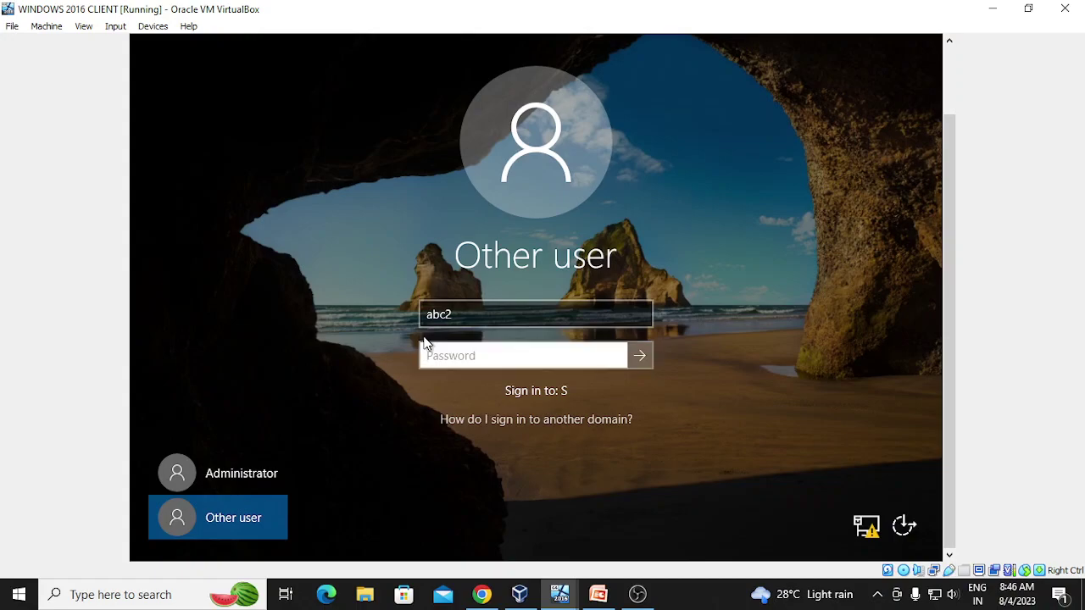
text(Pa$$w0r)
key(Return)
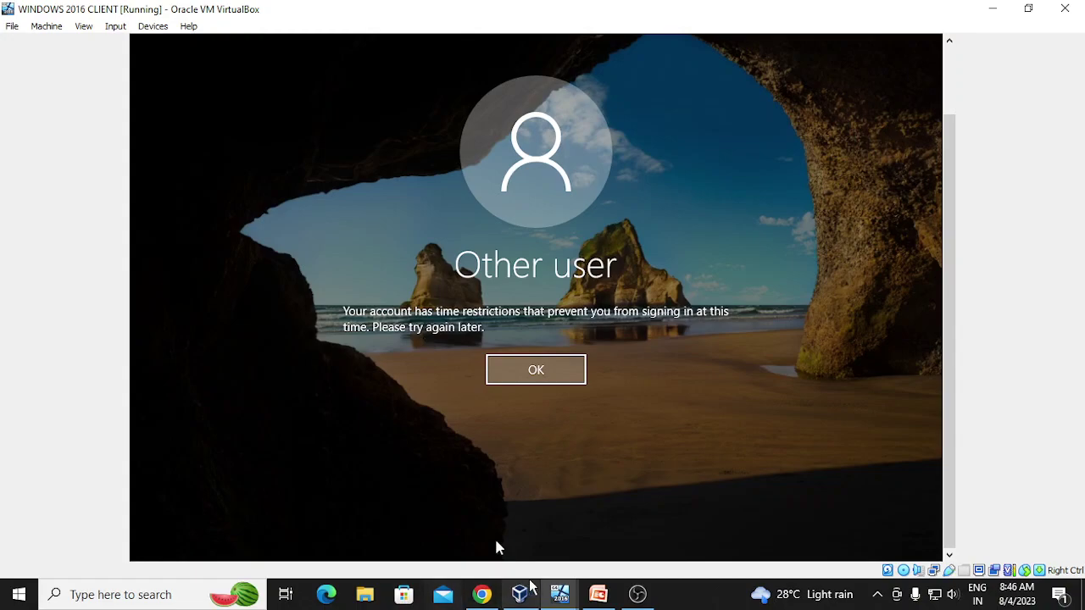
click(559, 593)
- On the domain controller, launch Active Directory Users and Computers and open user abc's Properties from s.com > Users
click(473, 527)
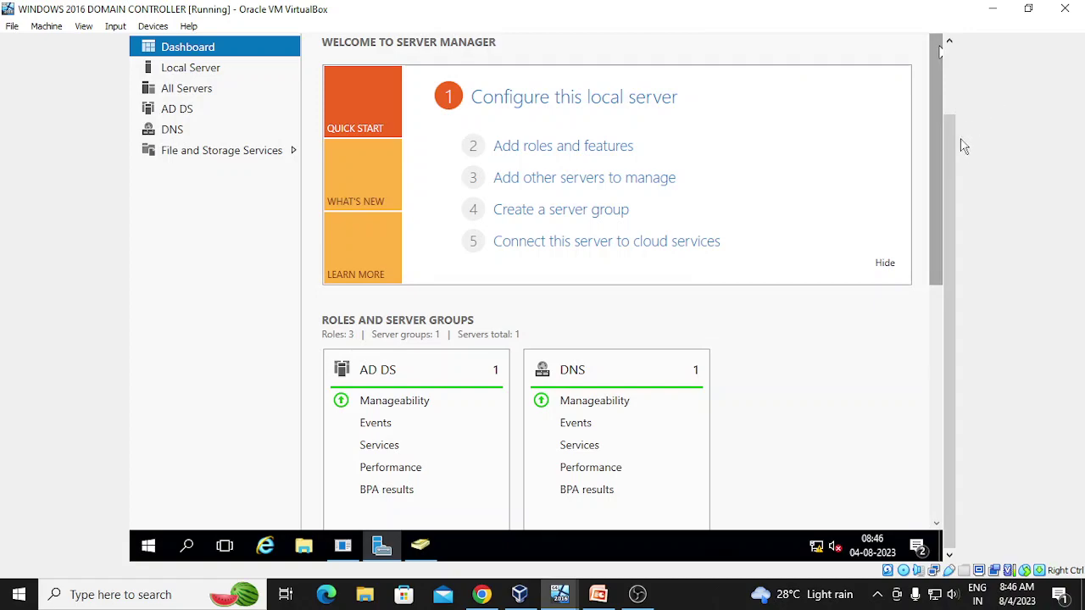
drag(951, 145, 950, 90)
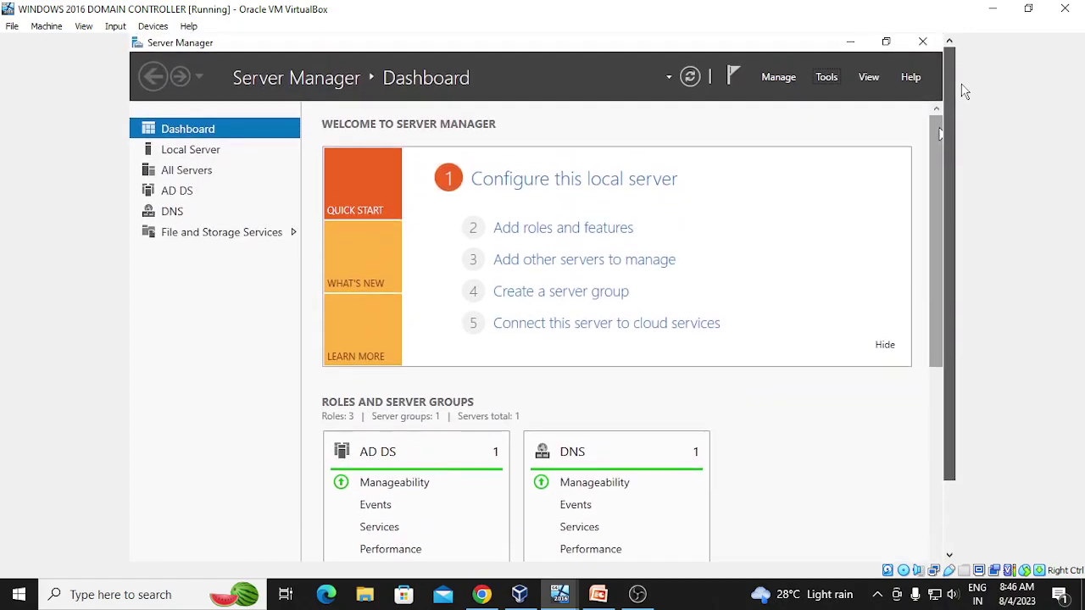
click(818, 78)
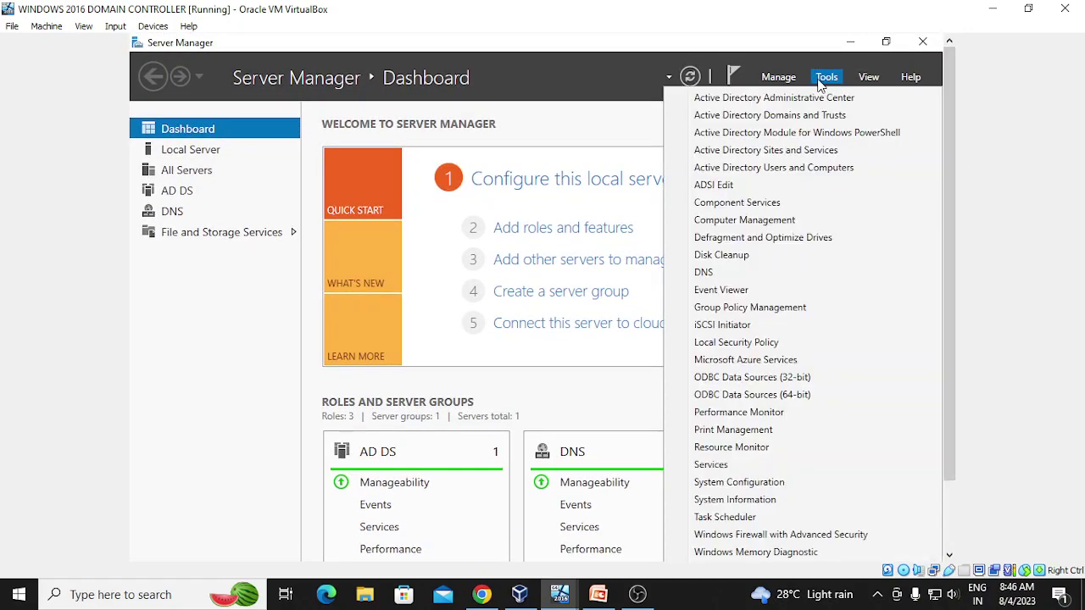
click(810, 169)
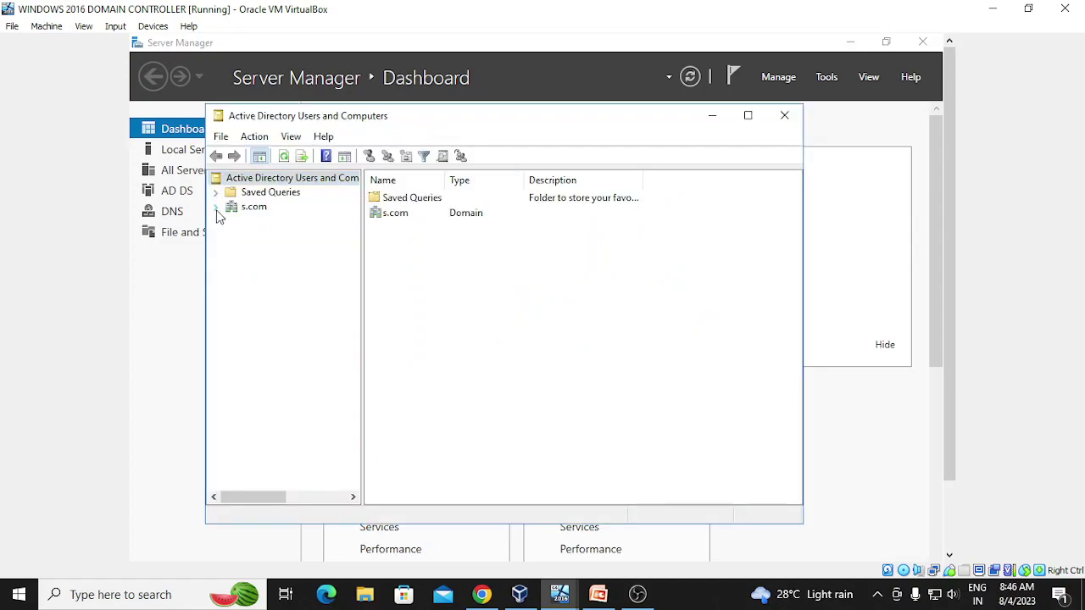
click(216, 207)
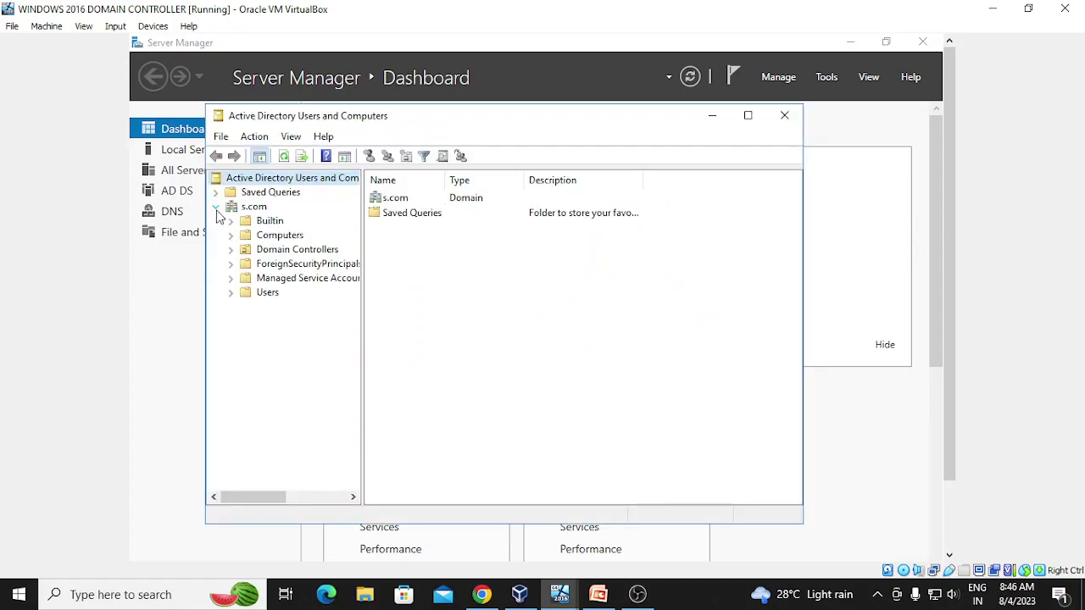
click(261, 294)
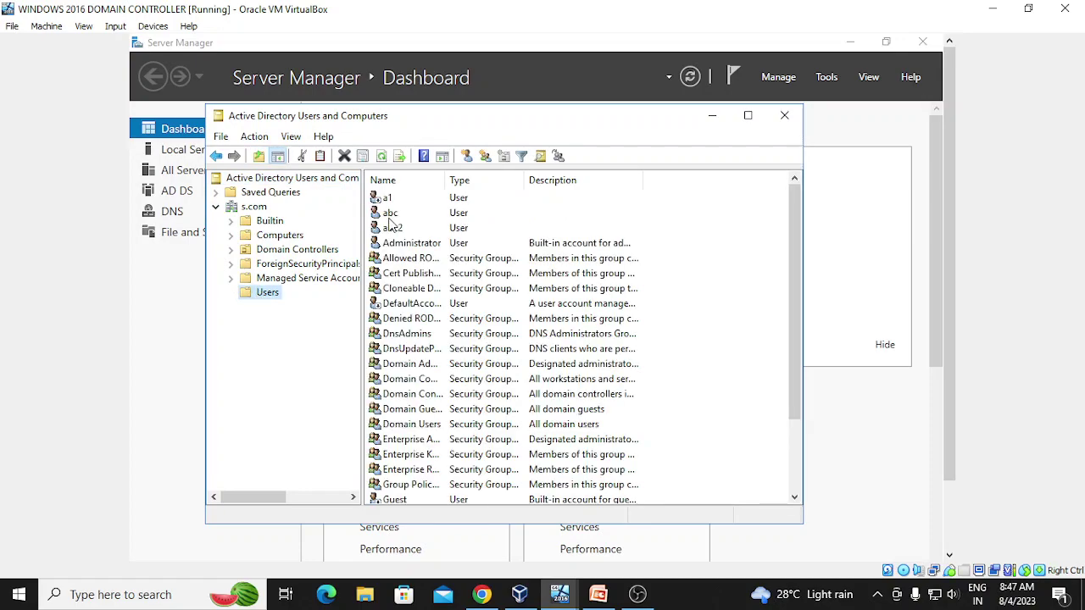
click(389, 213)
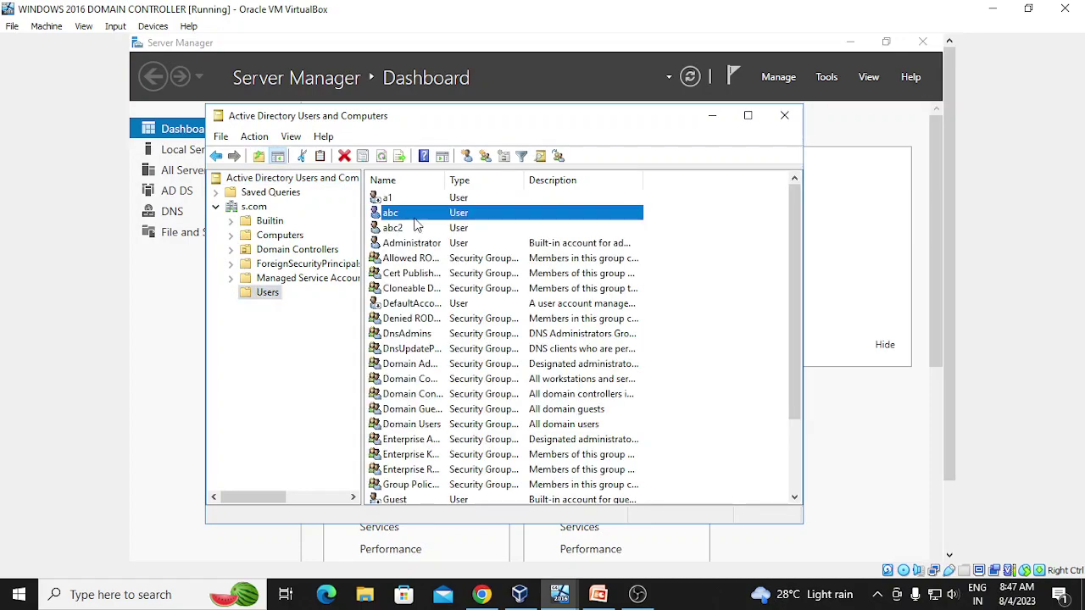
right_click(414, 220)
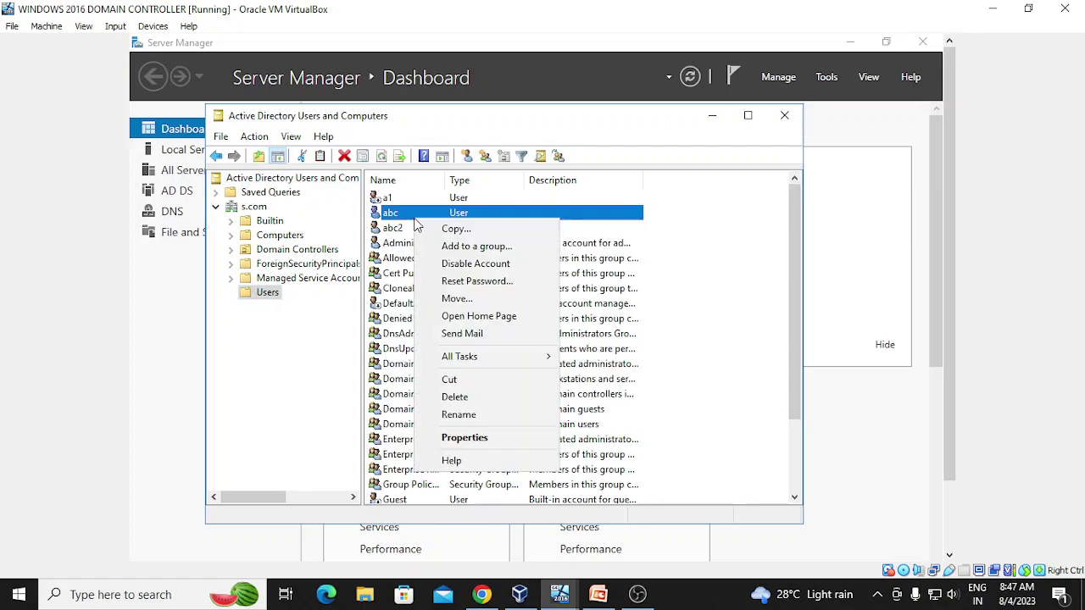
click(457, 439)
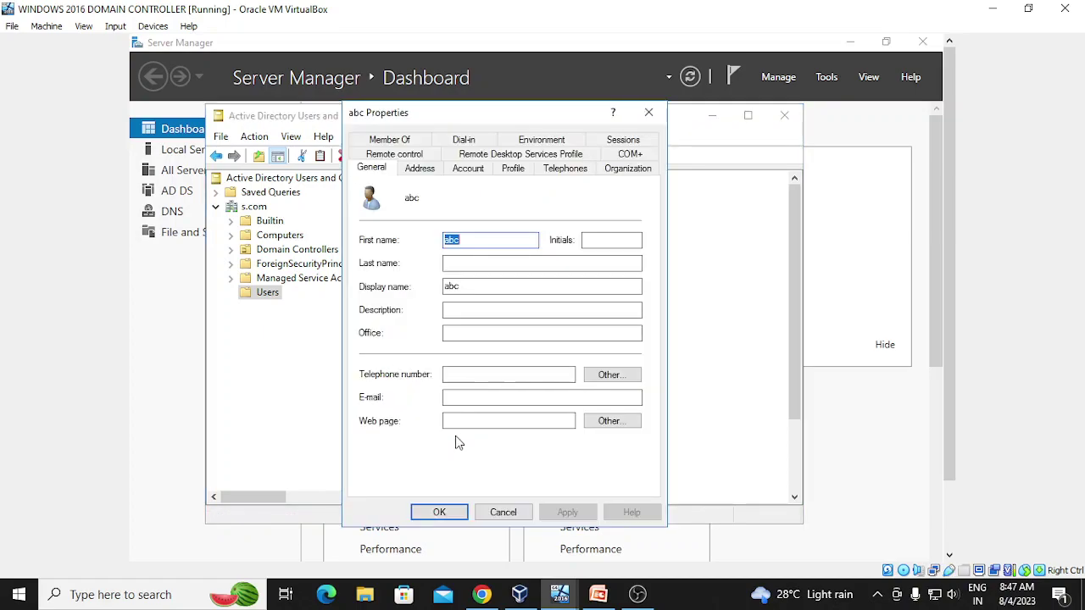
- Deny abc logon 00:00–03:00, 12:00–24:00 and all Sunday, then apply and close the properties
click(469, 172)
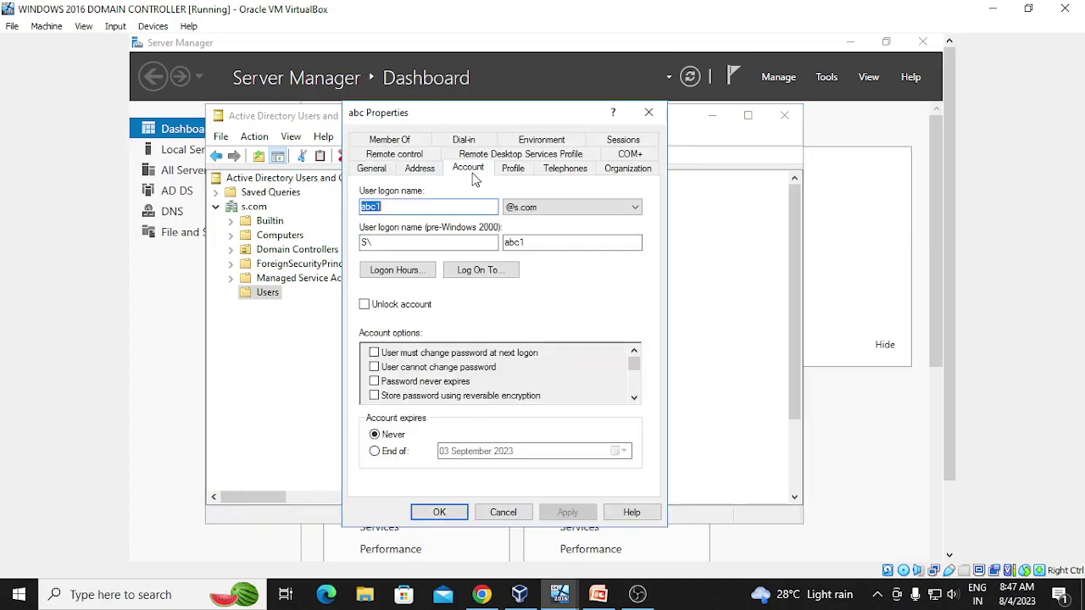
click(410, 272)
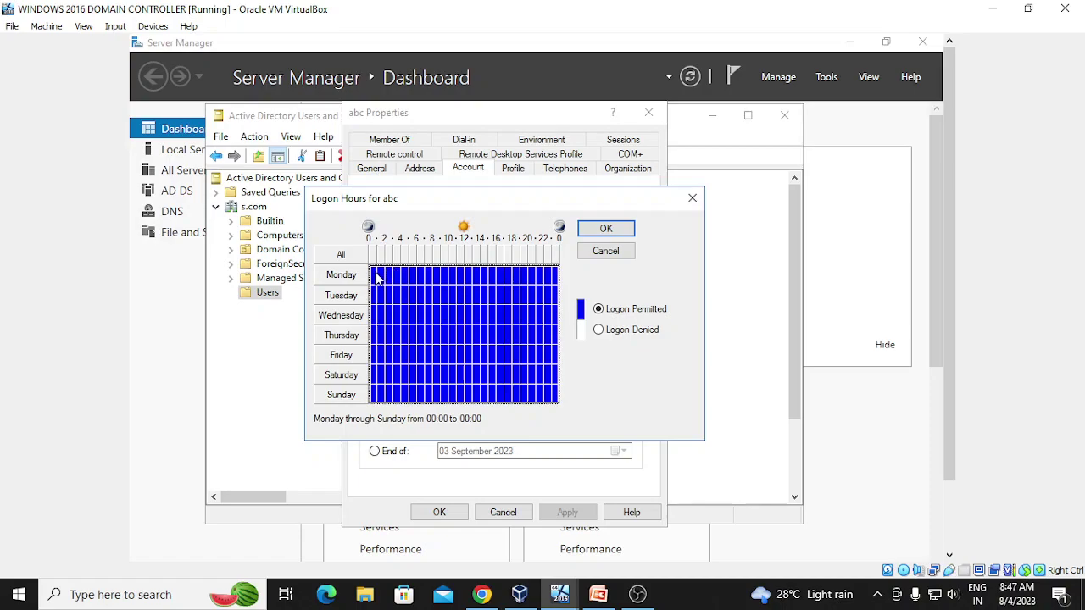
drag(378, 274, 391, 403)
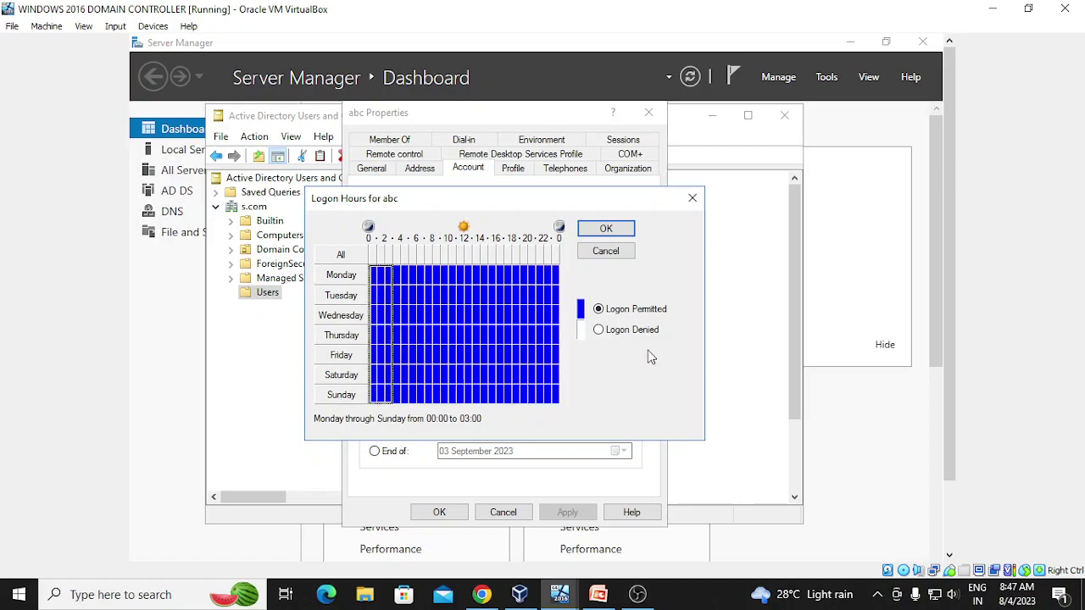
click(602, 335)
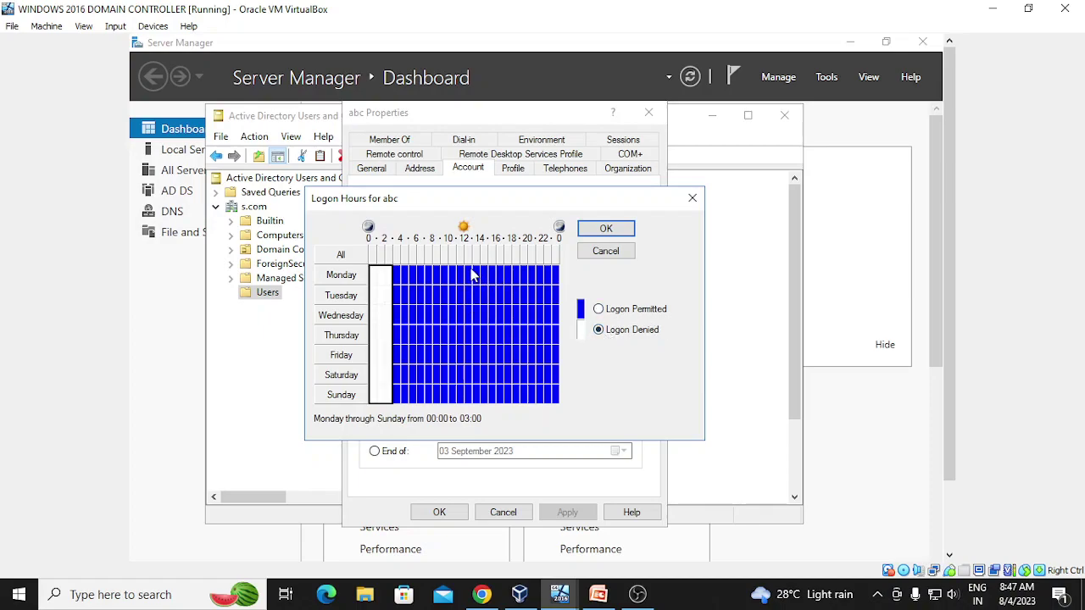
drag(471, 273, 559, 405)
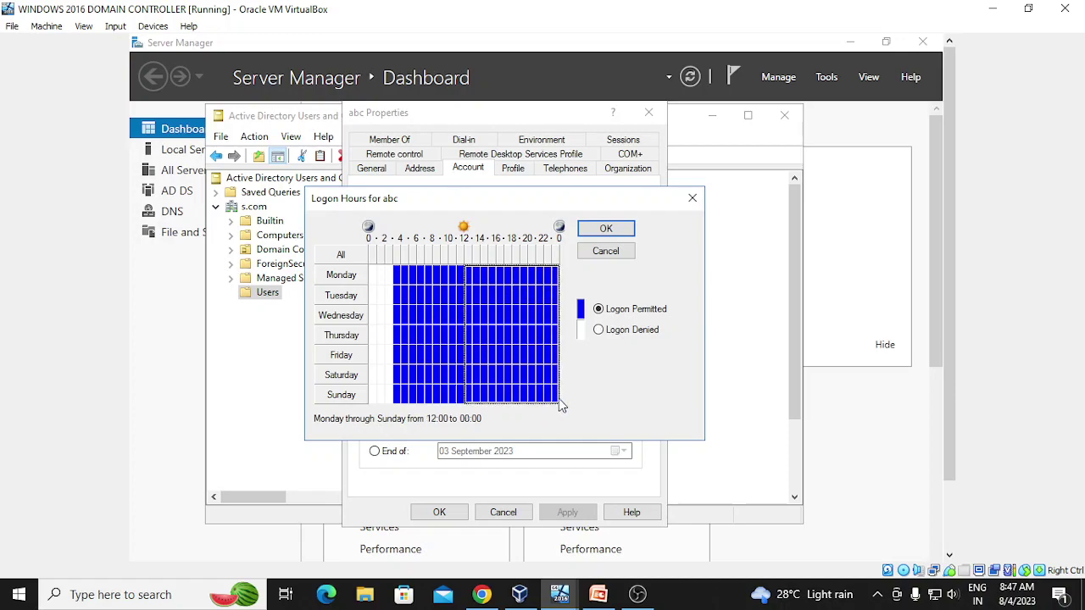
click(602, 331)
drag(386, 401, 517, 398)
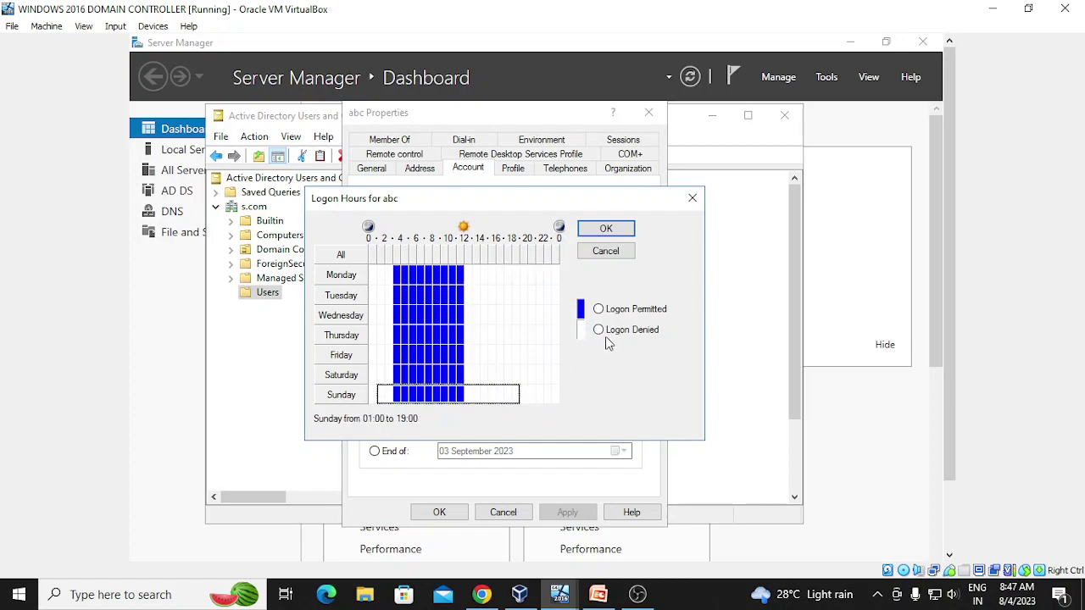
click(601, 330)
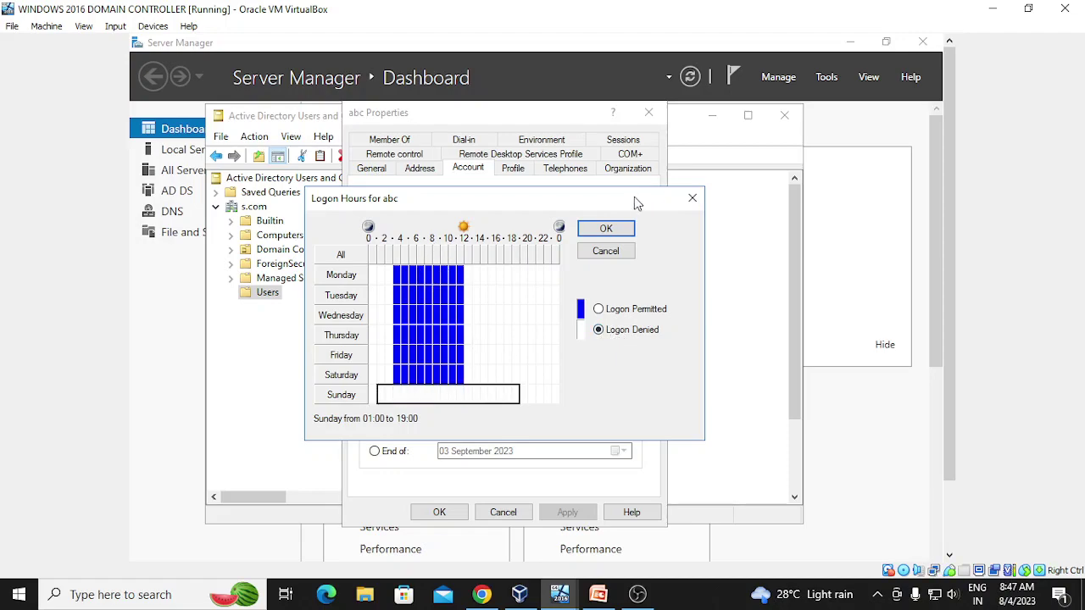
click(607, 230)
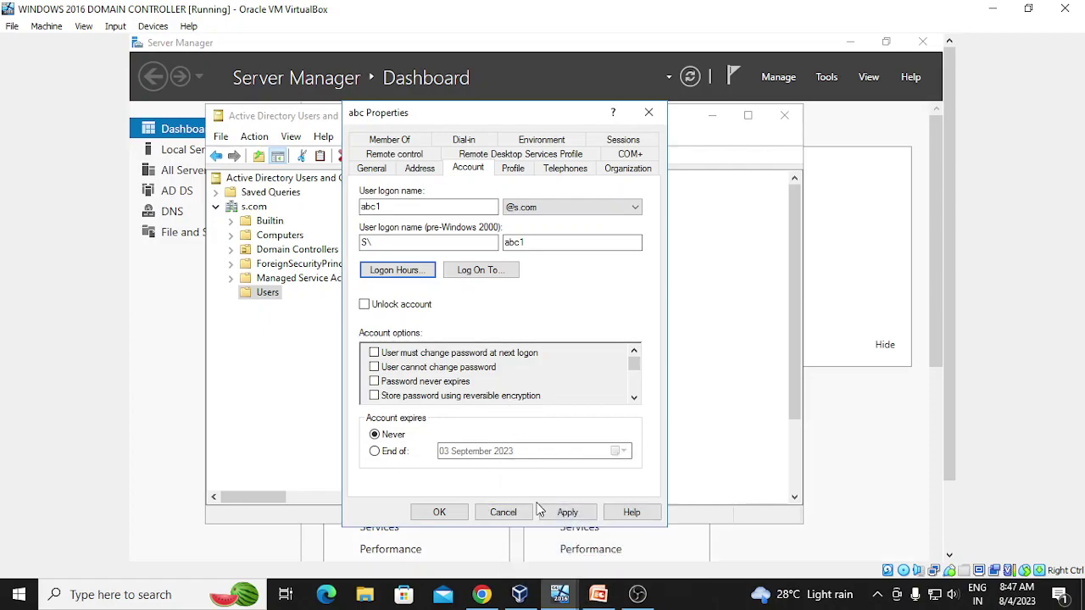
click(565, 513)
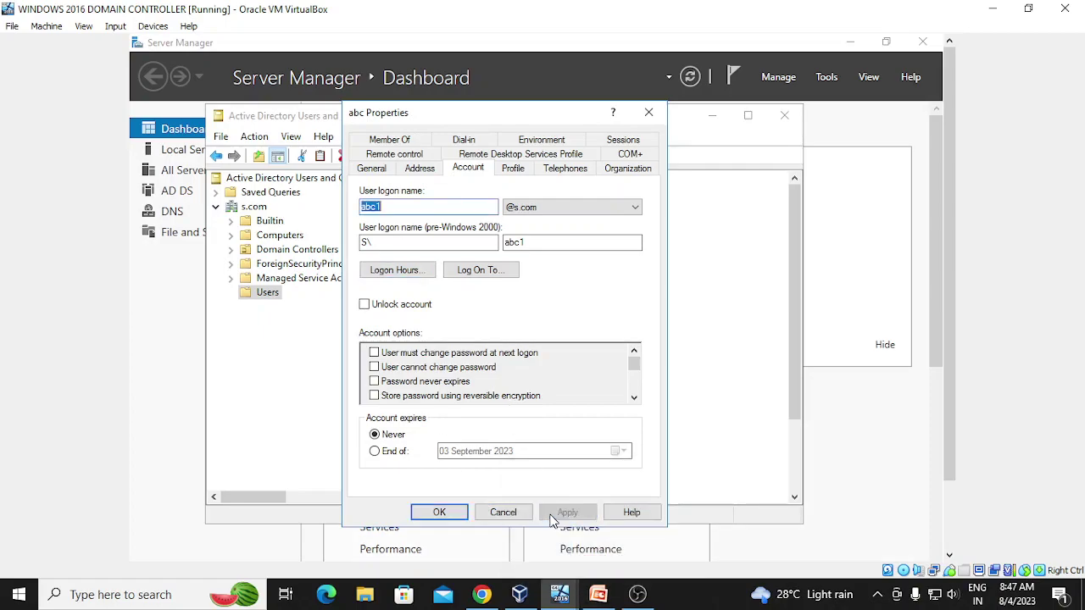
click(423, 513)
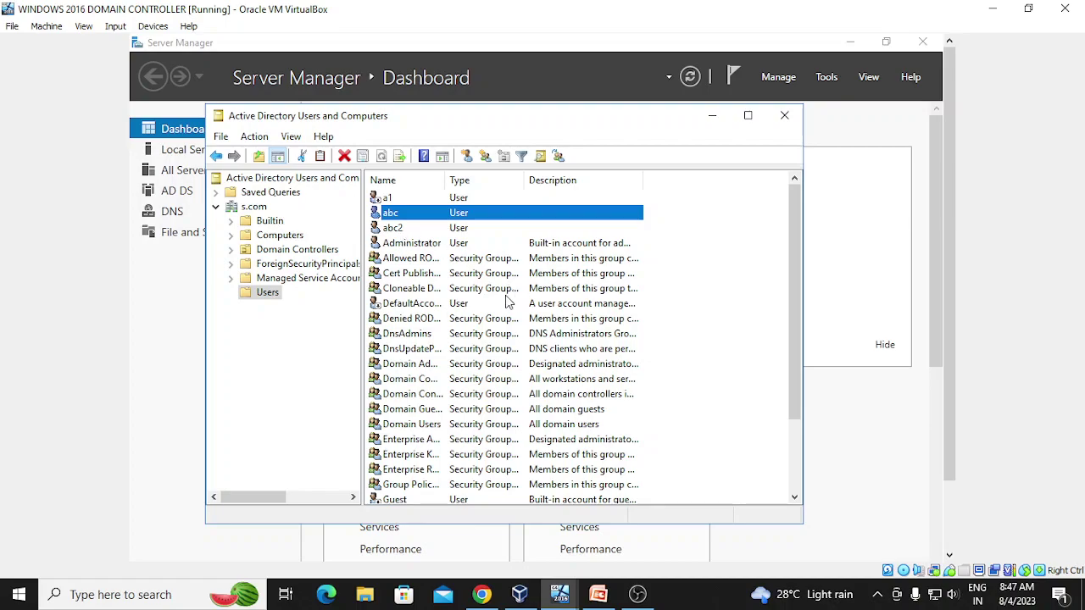
- On the client VM, dismiss the time-restriction error and change the sign-in user name to abc1
mouse_move(559, 593)
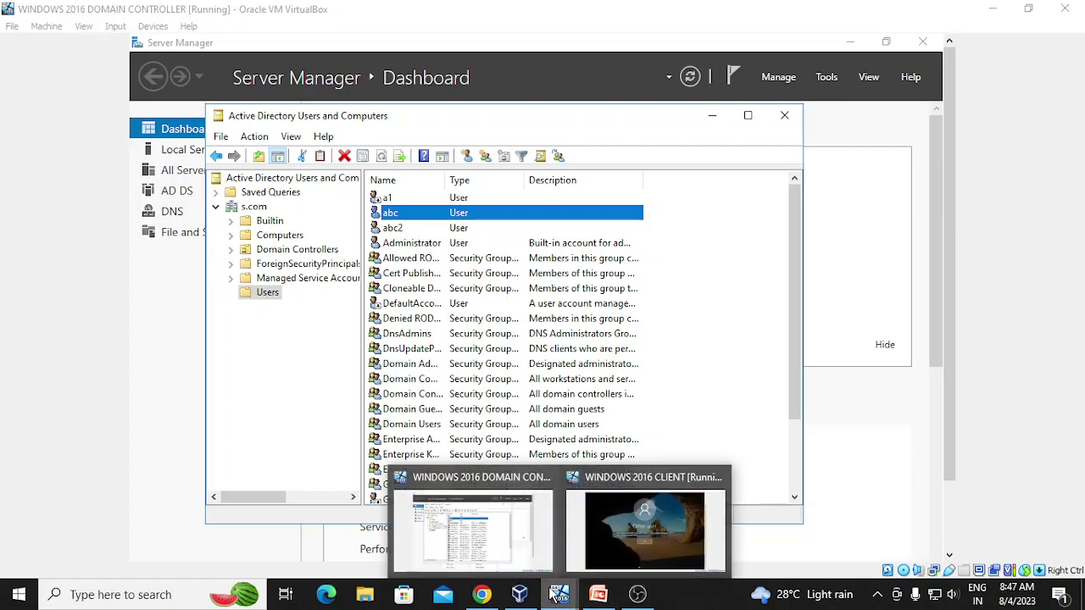
click(598, 528)
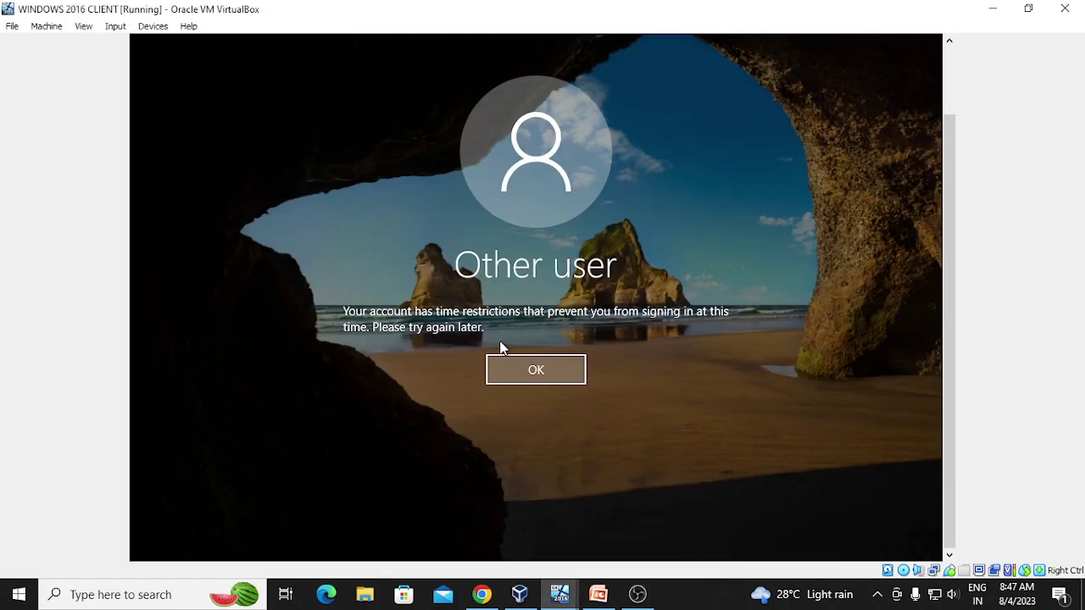
click(513, 386)
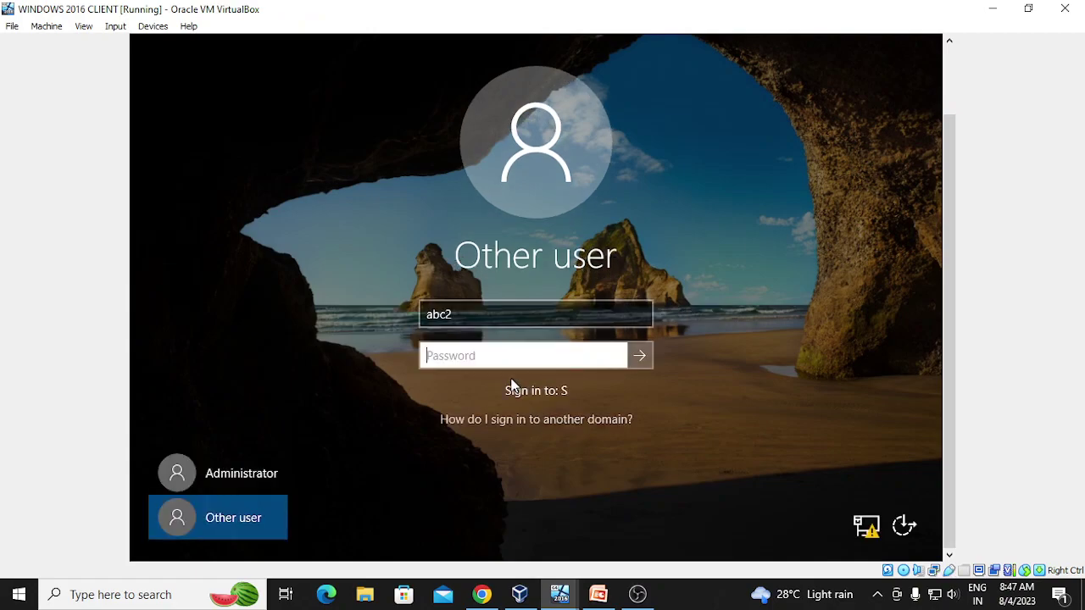
click(257, 526)
click(494, 312)
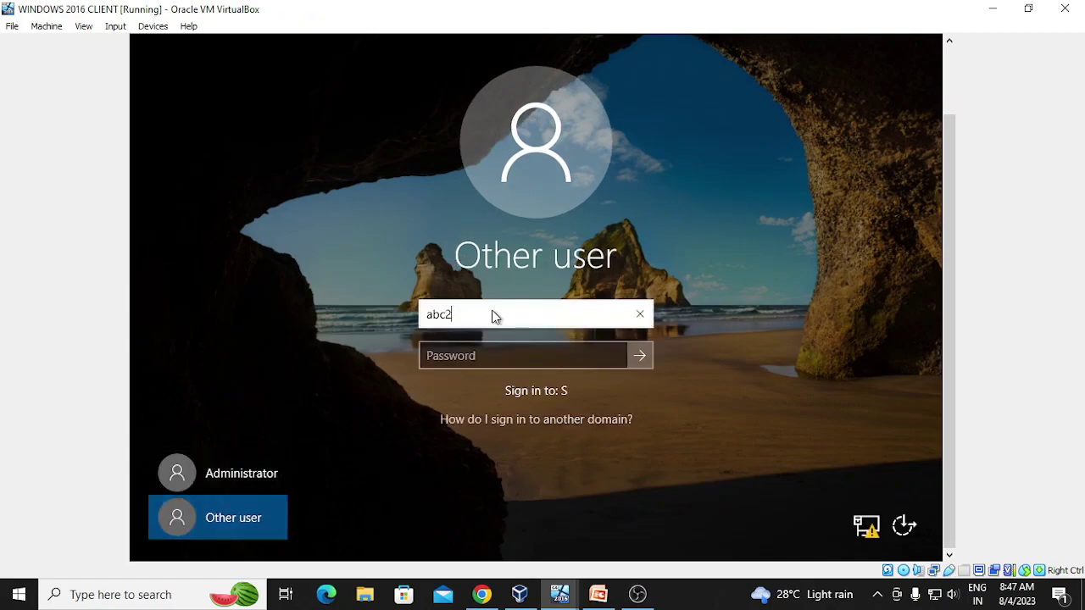
key(BackSpace)
text(1)
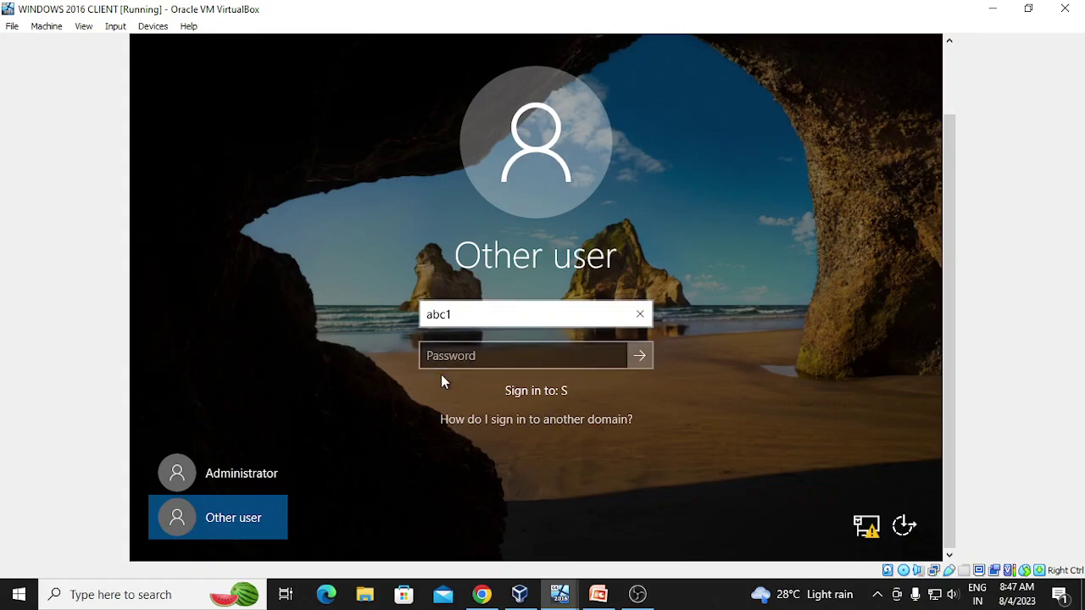
- Enter the password, retry after the incorrect-password message, and reach the desktop
click(440, 361)
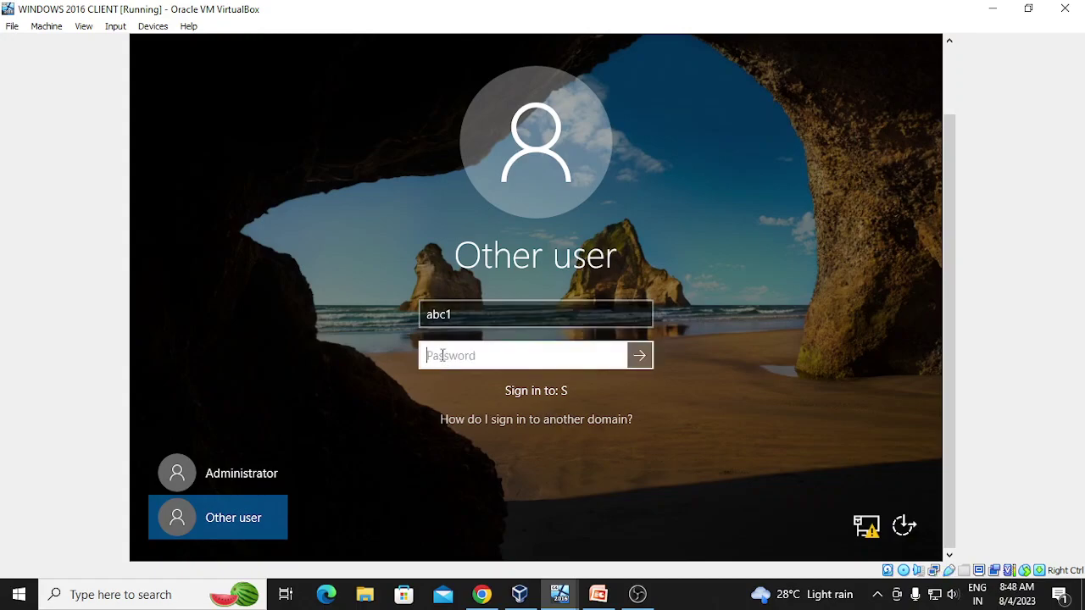
text(Pa$$w0)
key(Return)
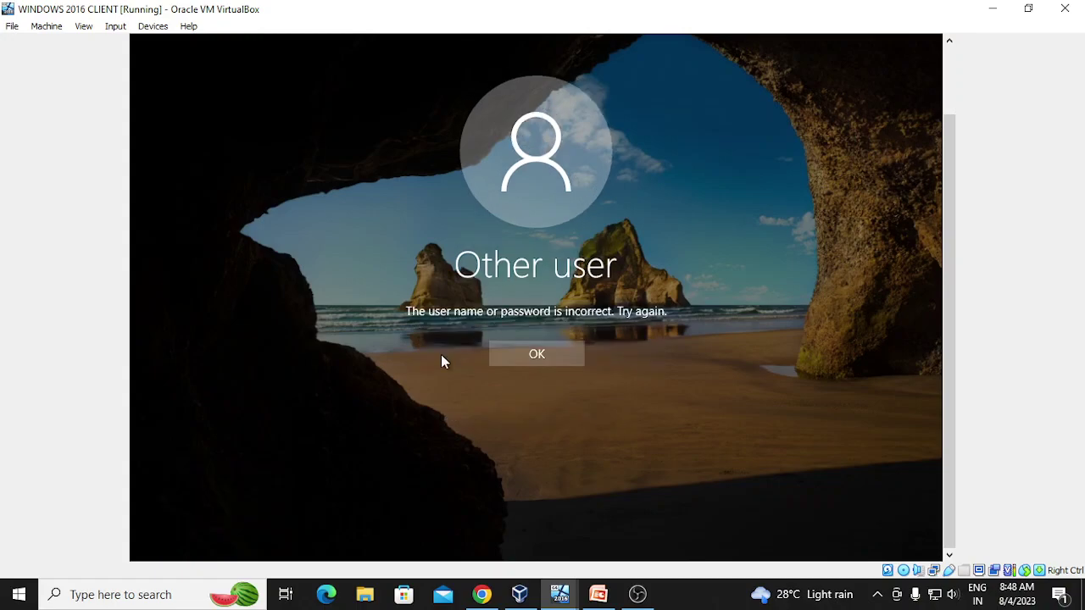
click(547, 349)
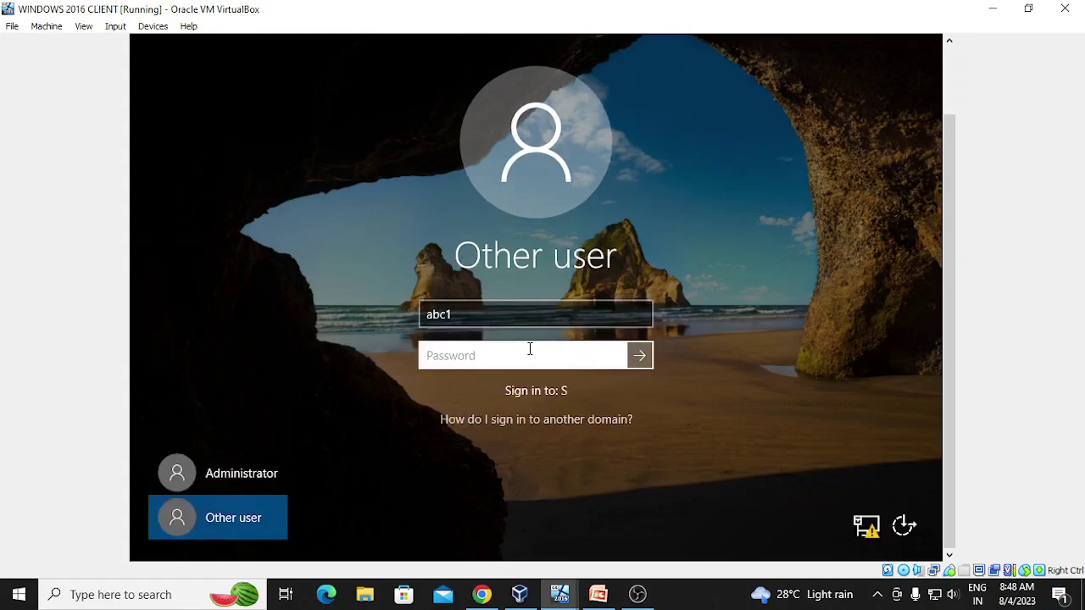
text(Pa$$w0rd)
key(Return)
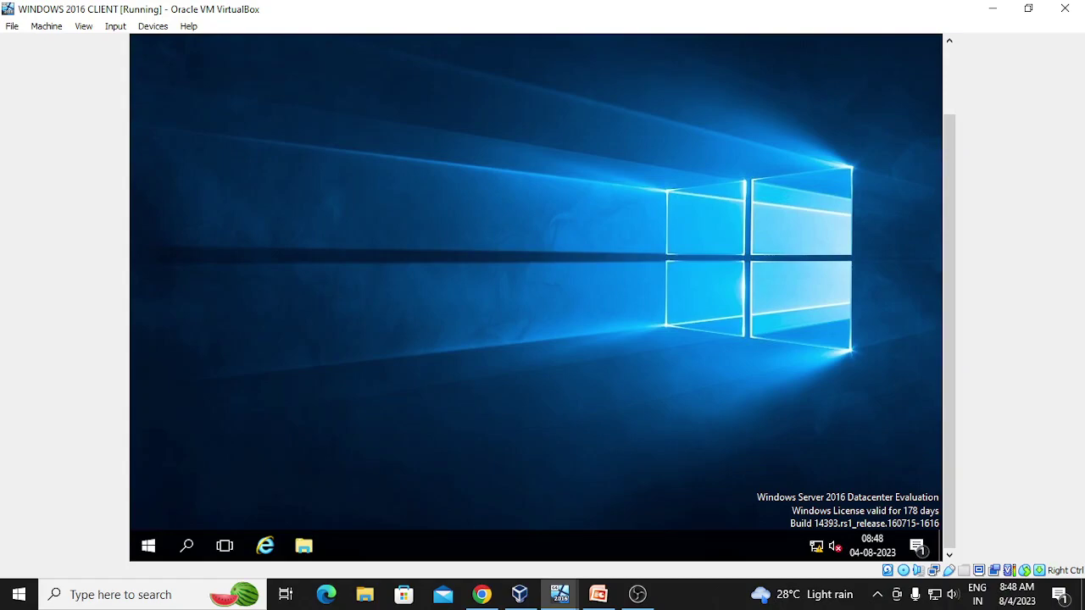
mouse_move(555, 600)
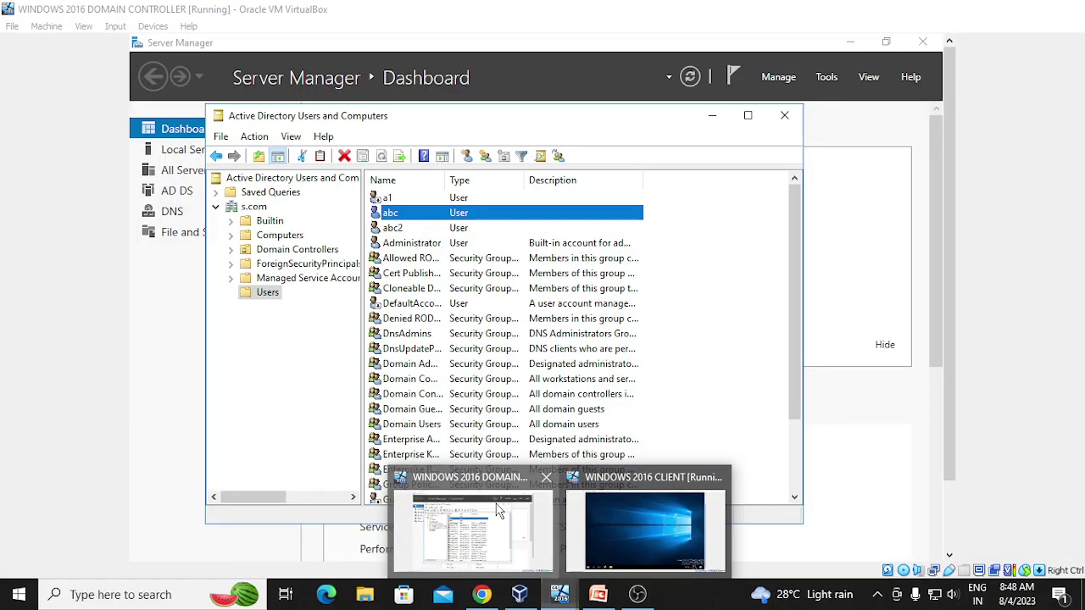
- Open abc's account properties and limit its Log On To workstations to pc2 only
click(500, 512)
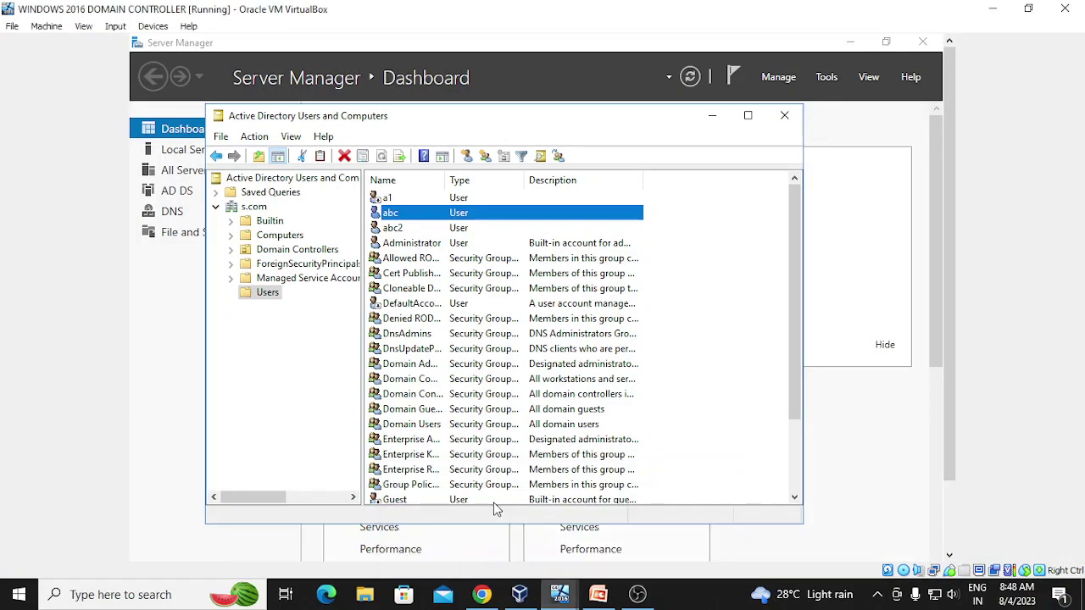
right_click(438, 214)
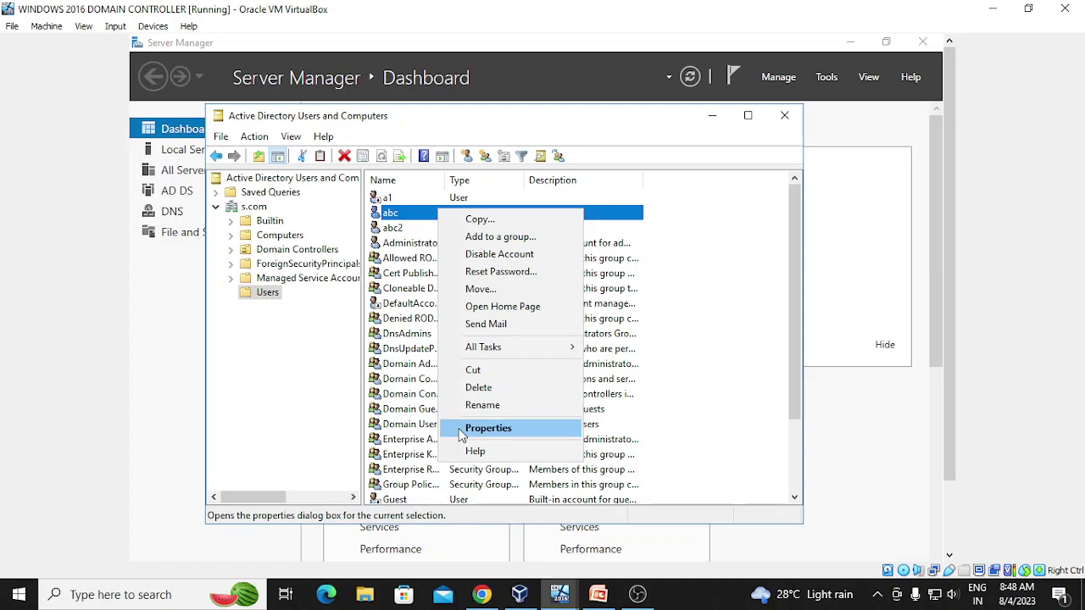
click(487, 428)
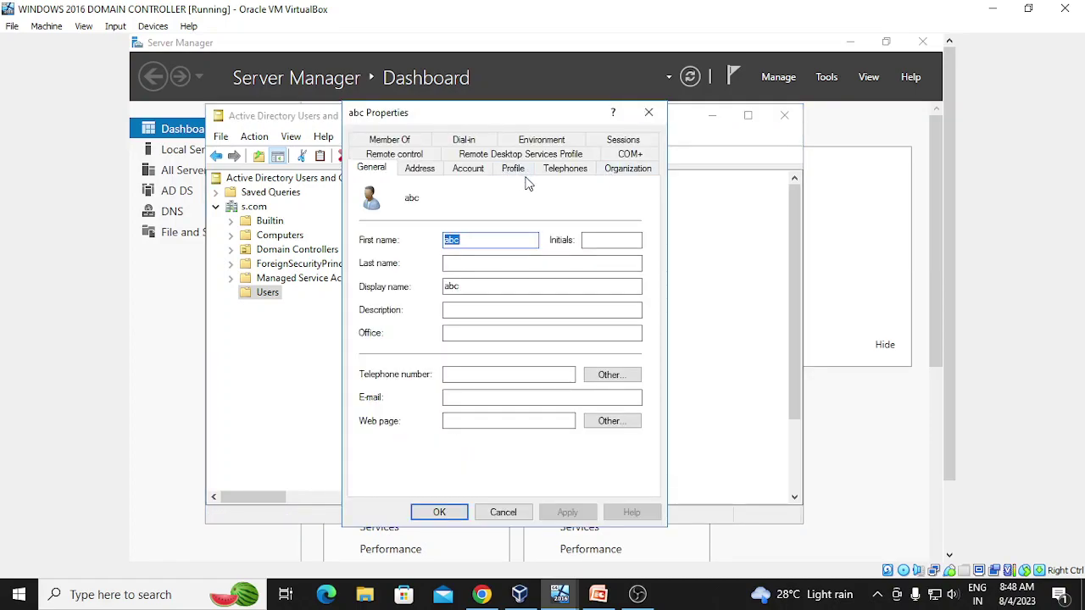
click(480, 171)
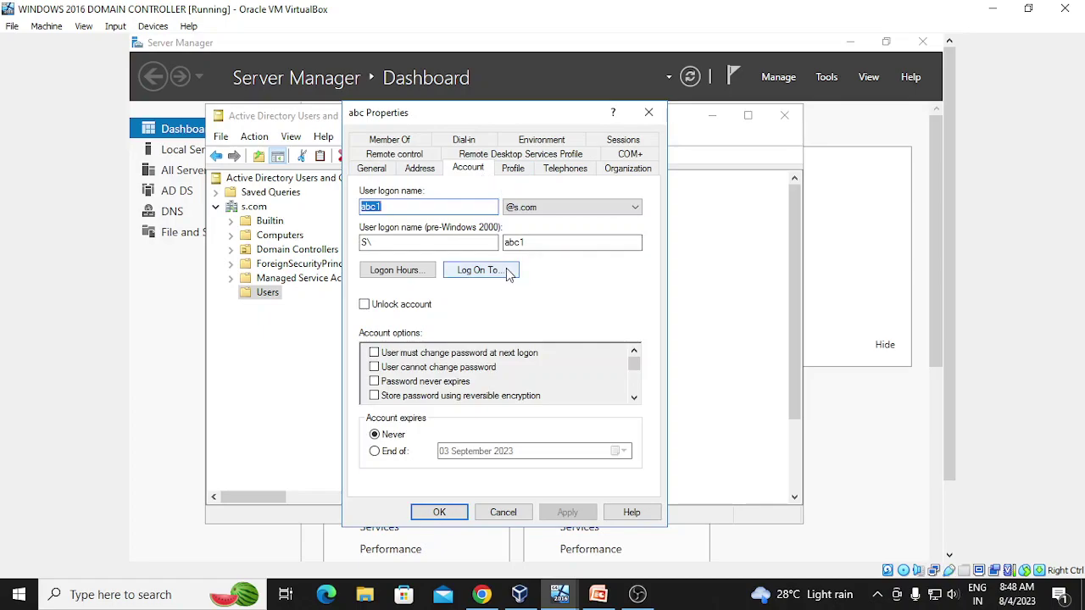
click(506, 270)
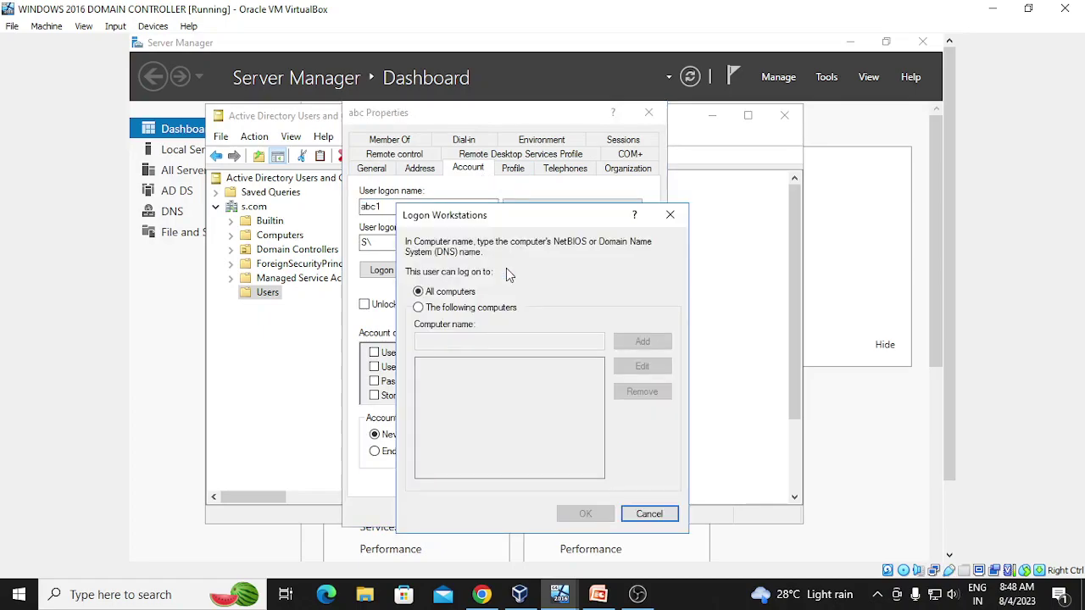
click(420, 308)
click(431, 340)
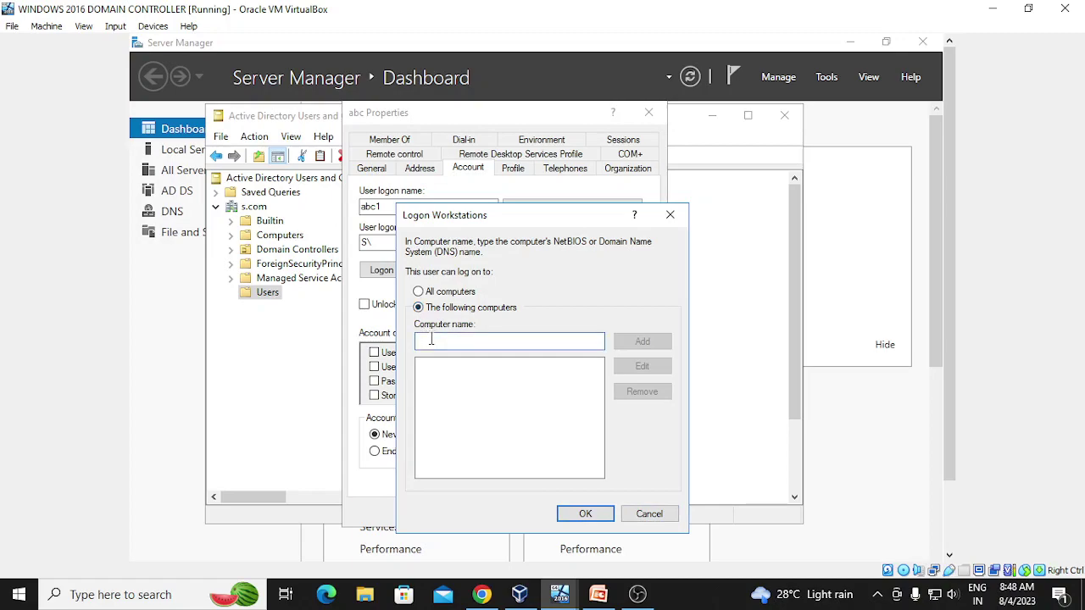
text(pc2)
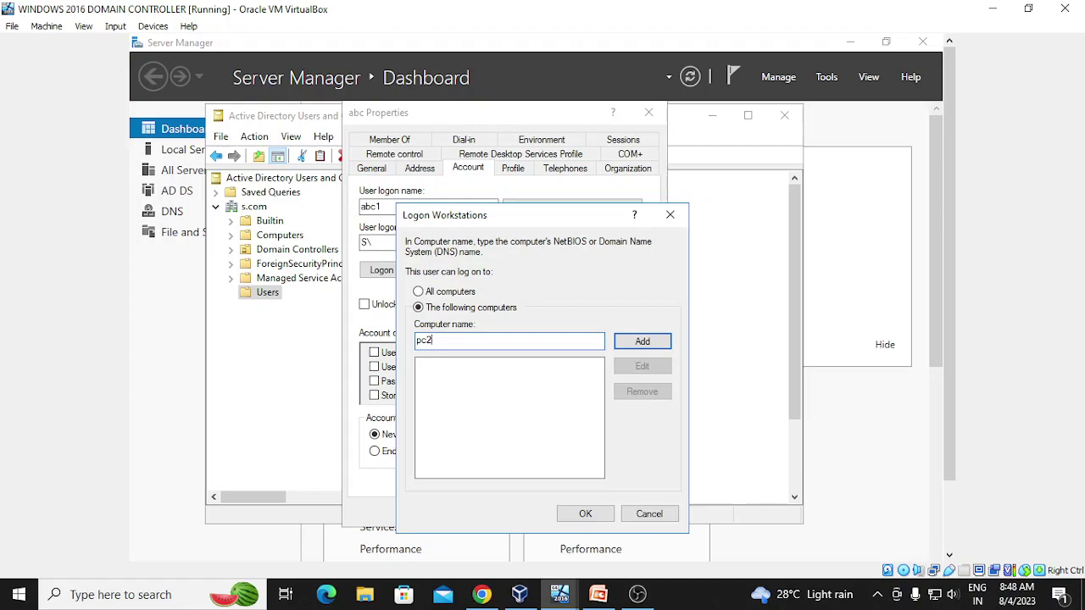
click(644, 344)
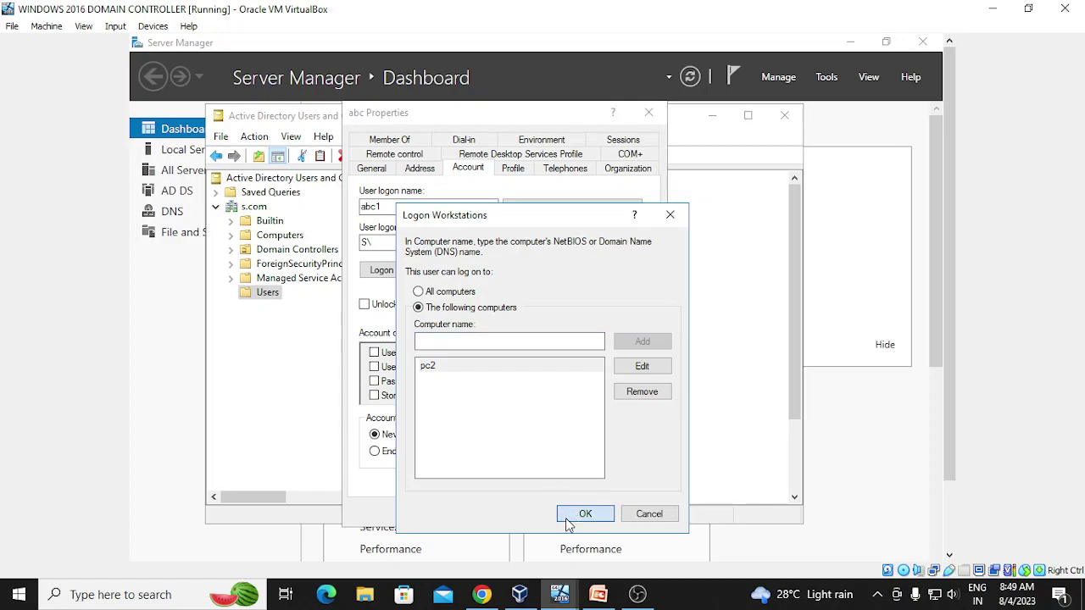
click(567, 523)
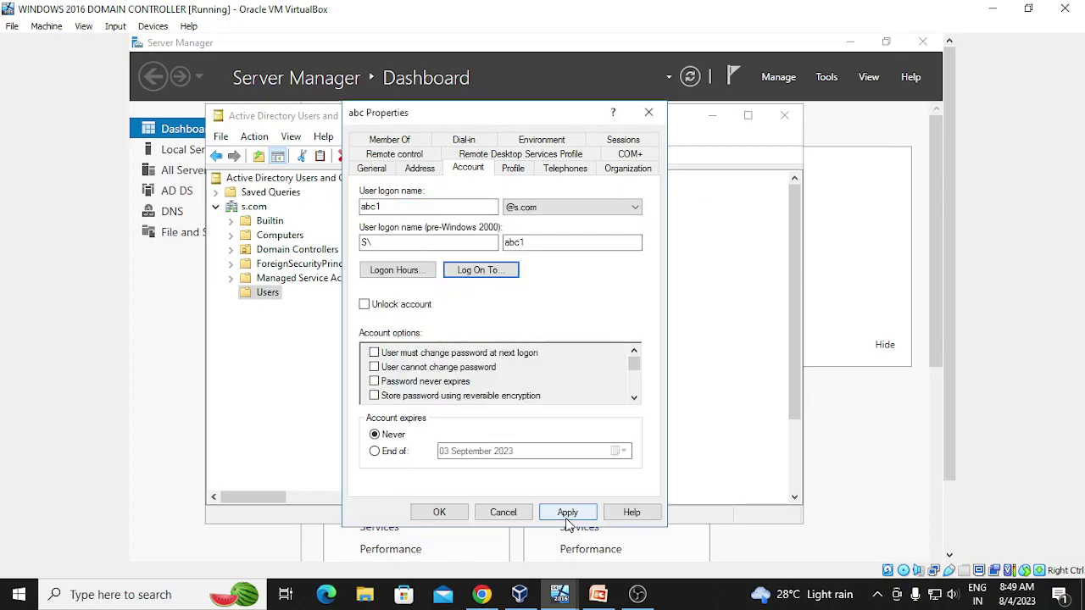
- Recheck the allowed workstation list, then apply and close abc's properties
click(501, 271)
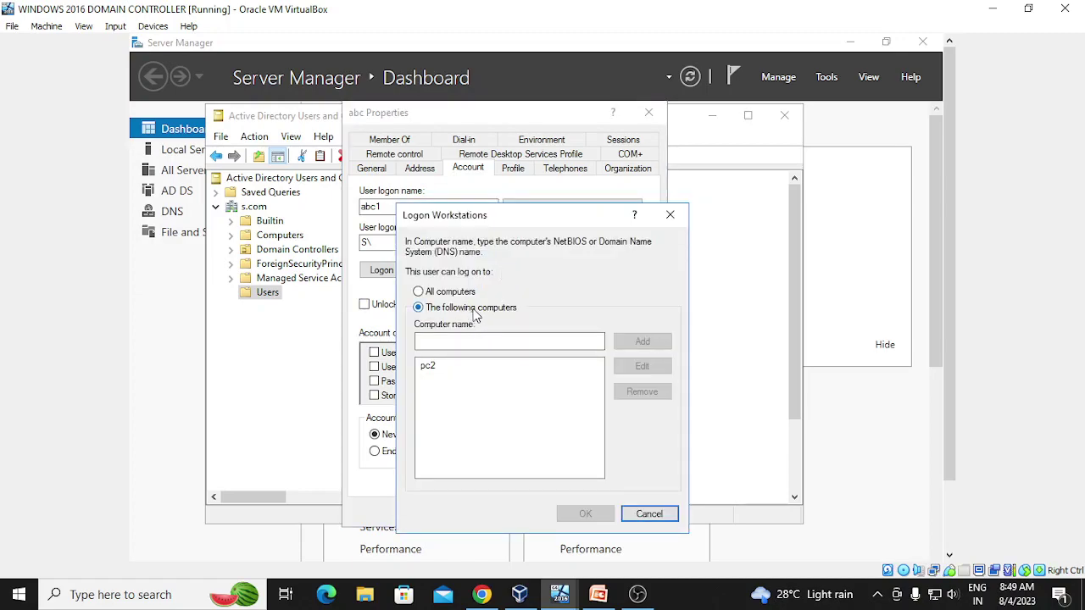
click(430, 339)
click(669, 214)
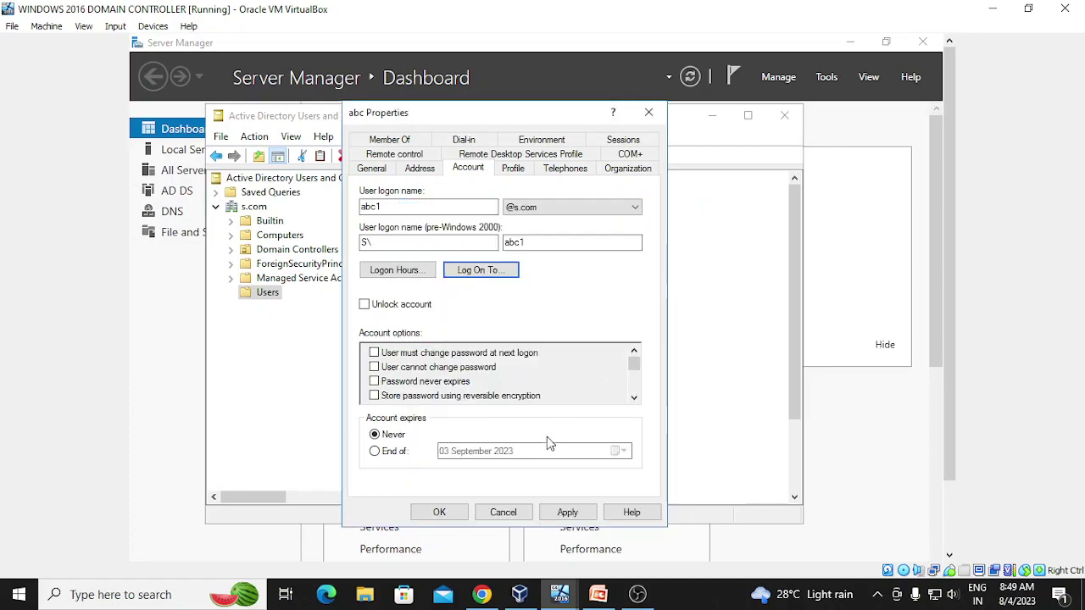
click(566, 512)
click(435, 513)
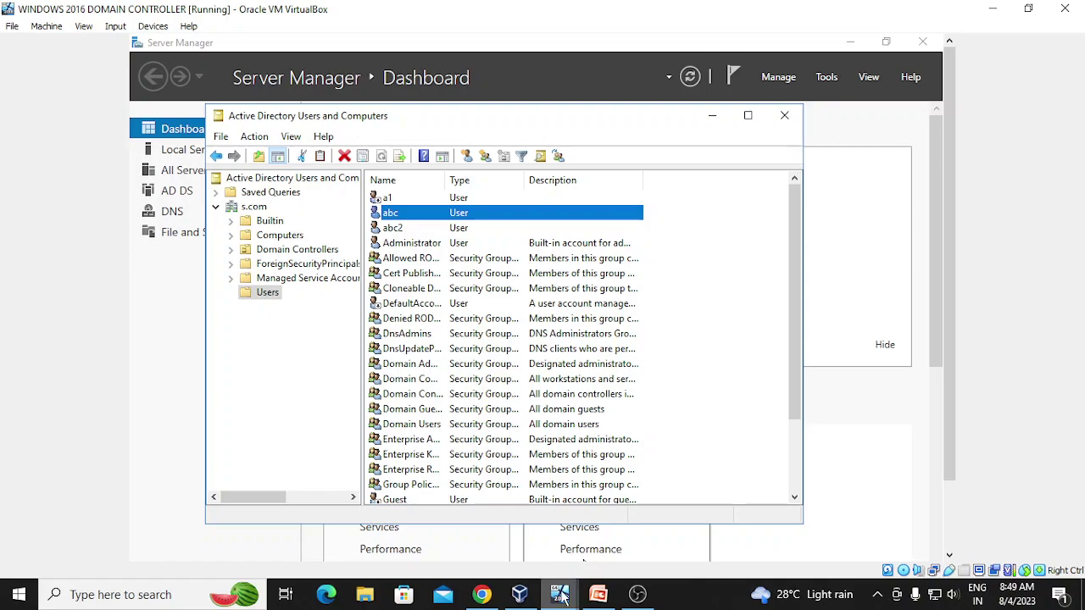
- Sign out of the client VM via the Win+X menu
mouse_move(561, 596)
click(623, 538)
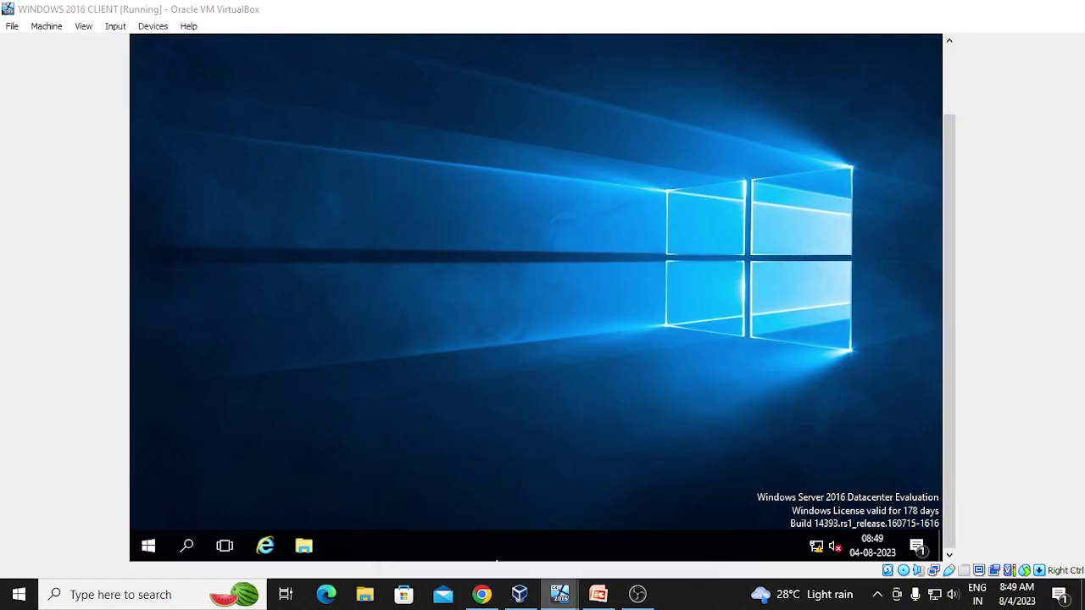
right_click(148, 547)
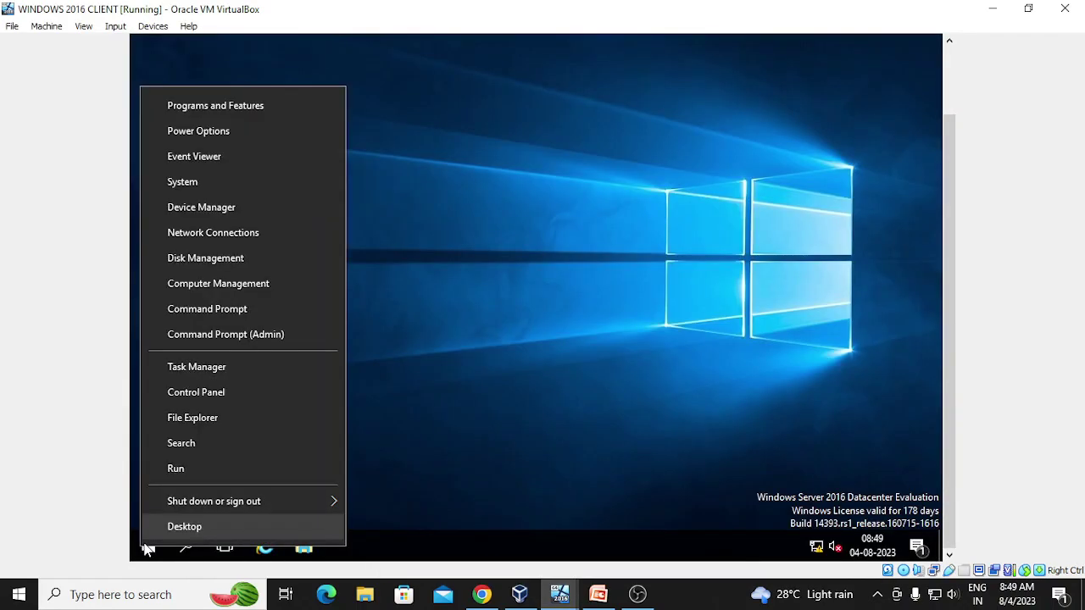
mouse_move(215, 495)
click(386, 505)
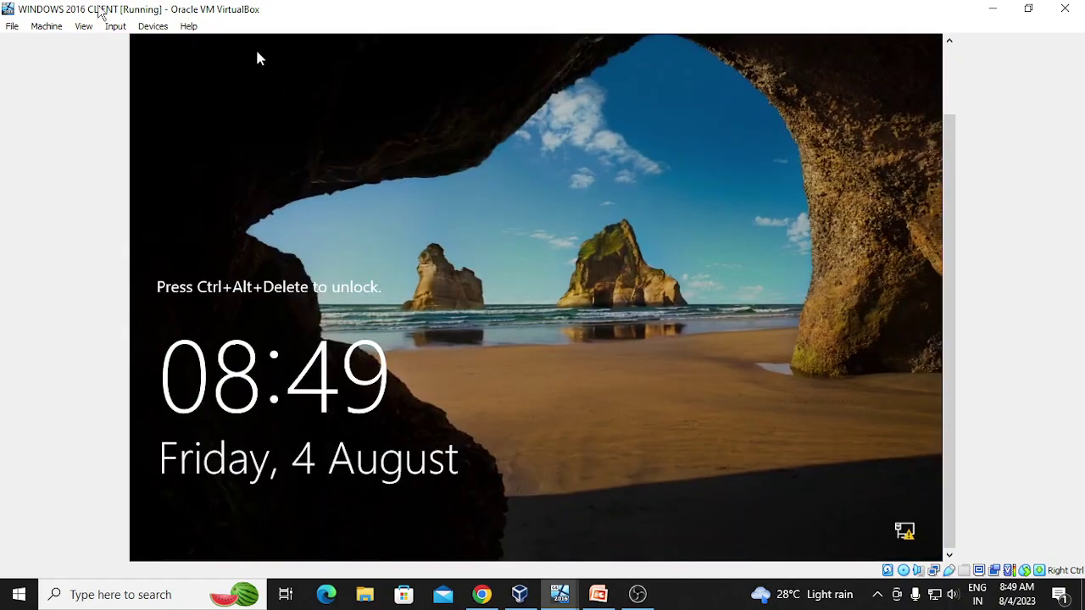
- Send Ctrl-Alt-Del to the client VM and choose Other user
click(116, 26)
mouse_move(149, 45)
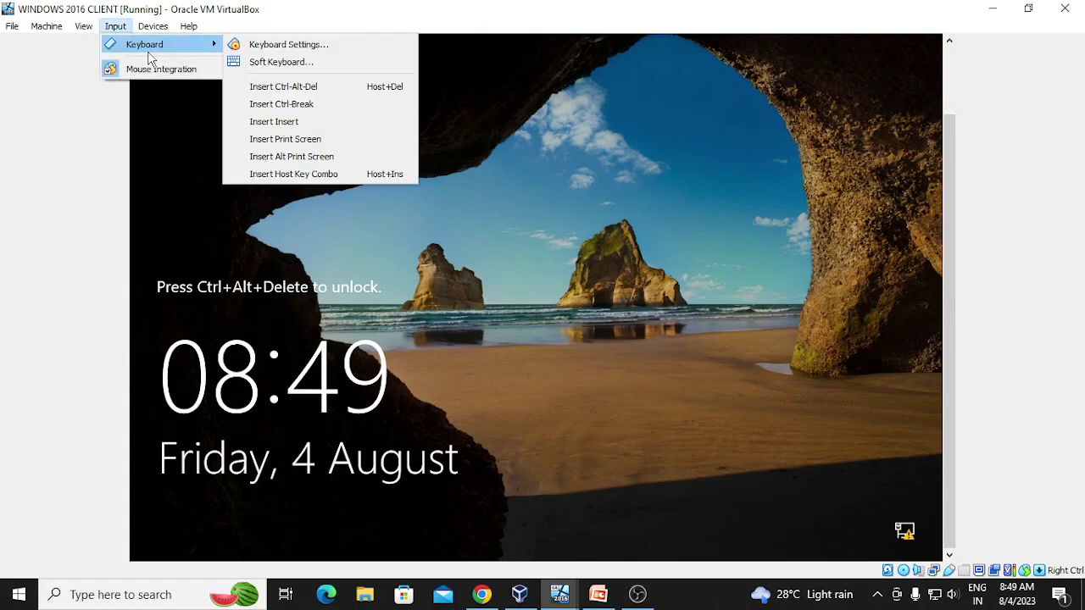
click(272, 87)
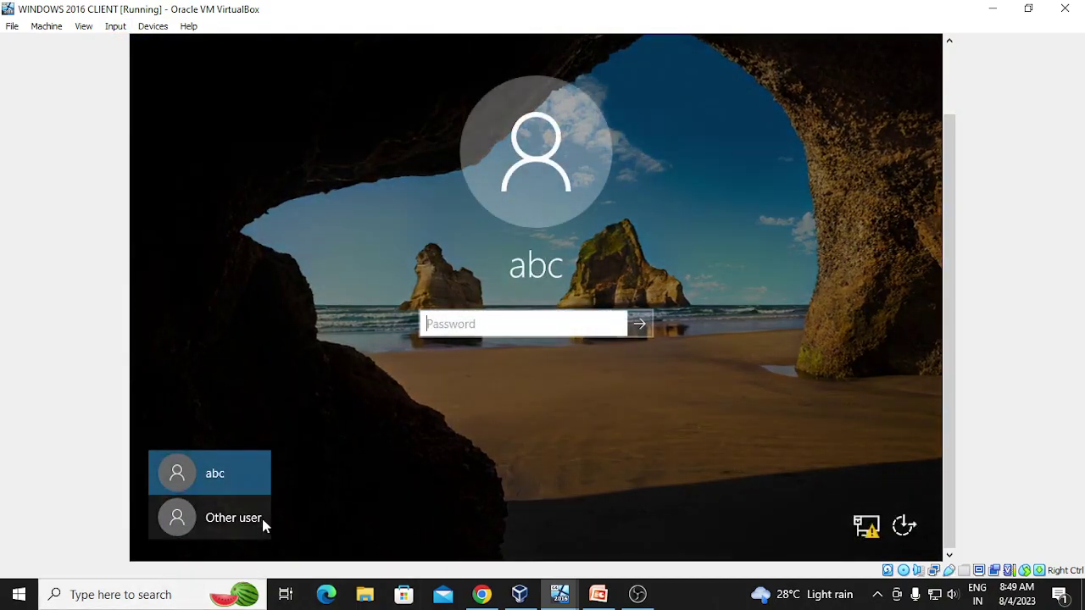
click(262, 521)
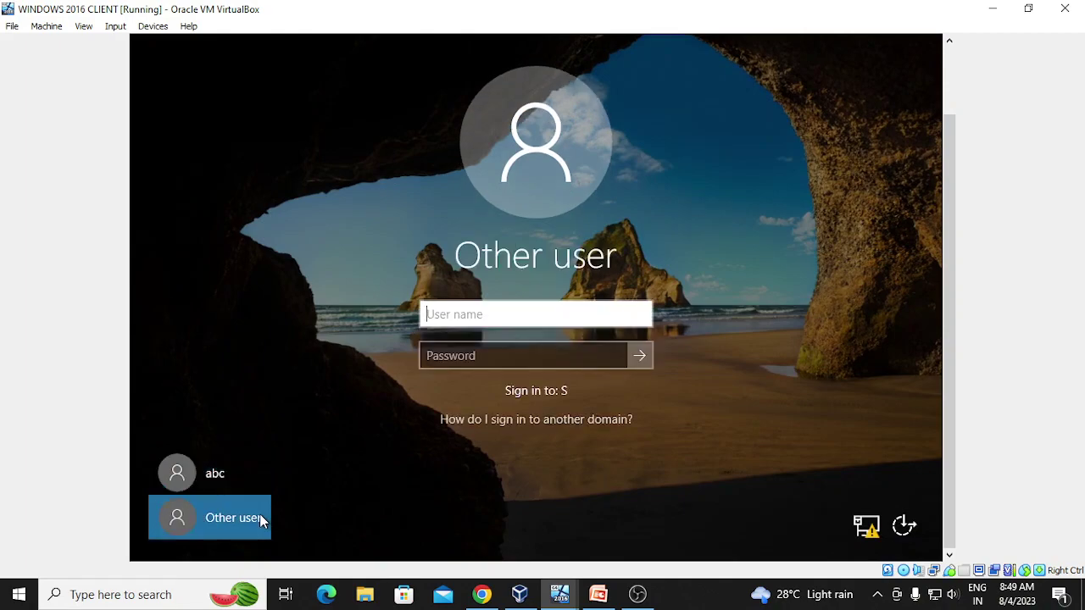
- Try signing in as abc2 with its password and dismiss the time-restrictions error
text(abc)
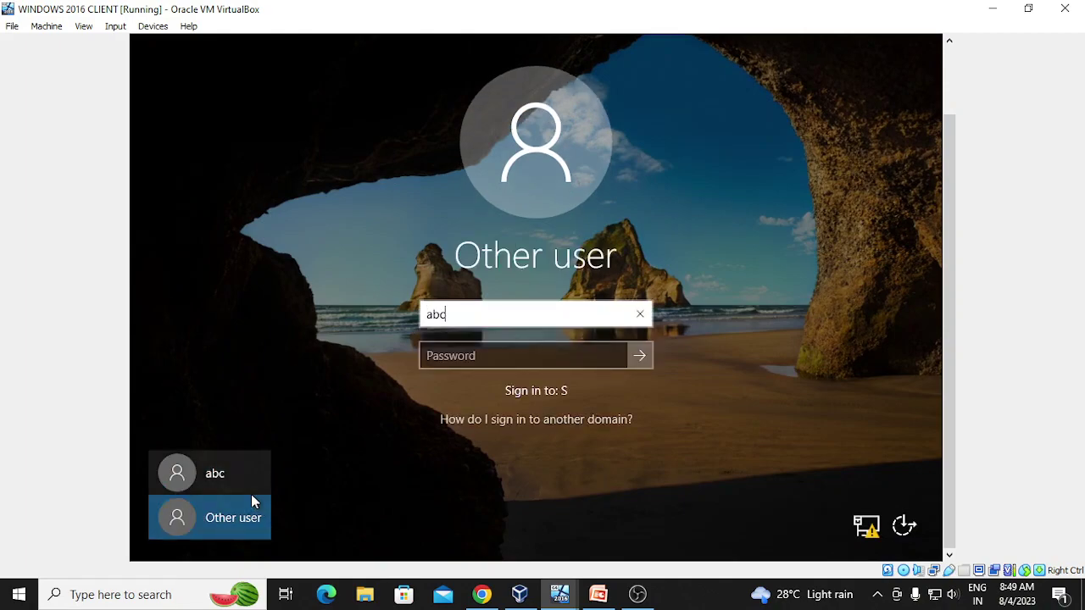
text(2)
key(Tab)
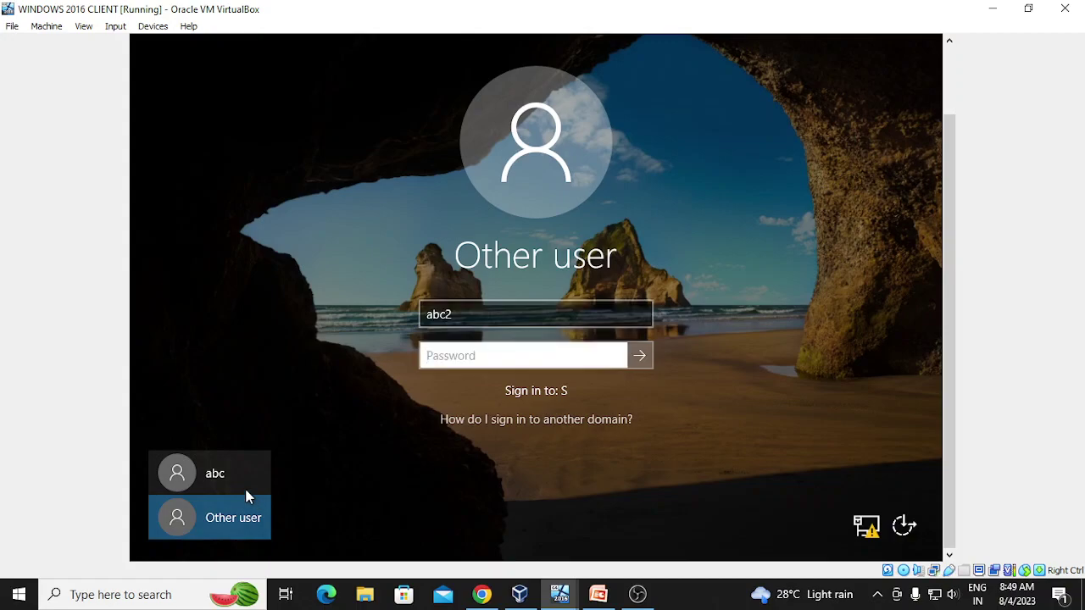
text(••••••)
key(Return)
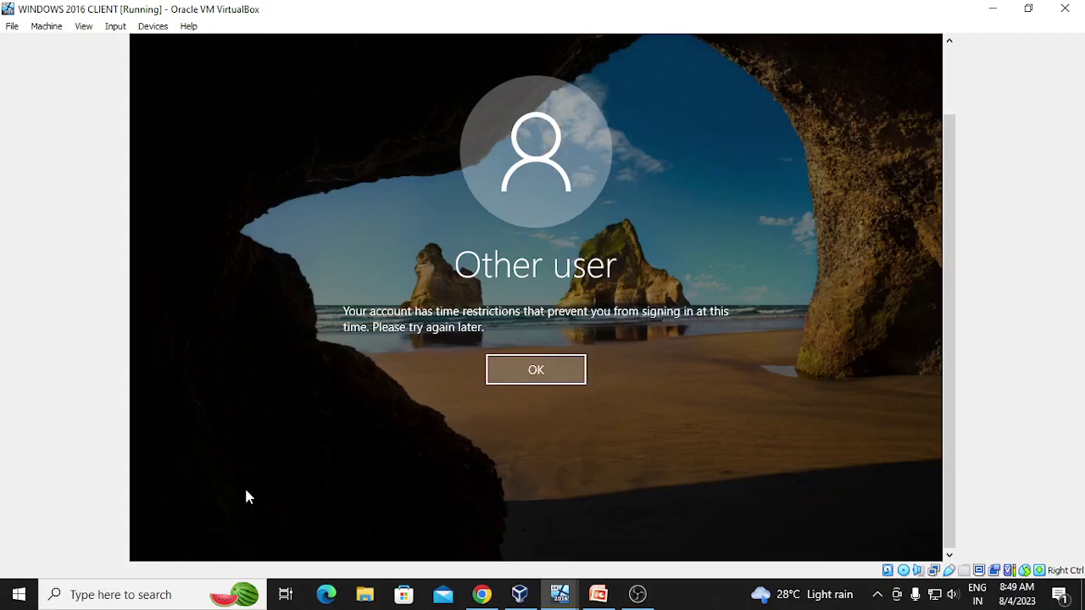
click(511, 366)
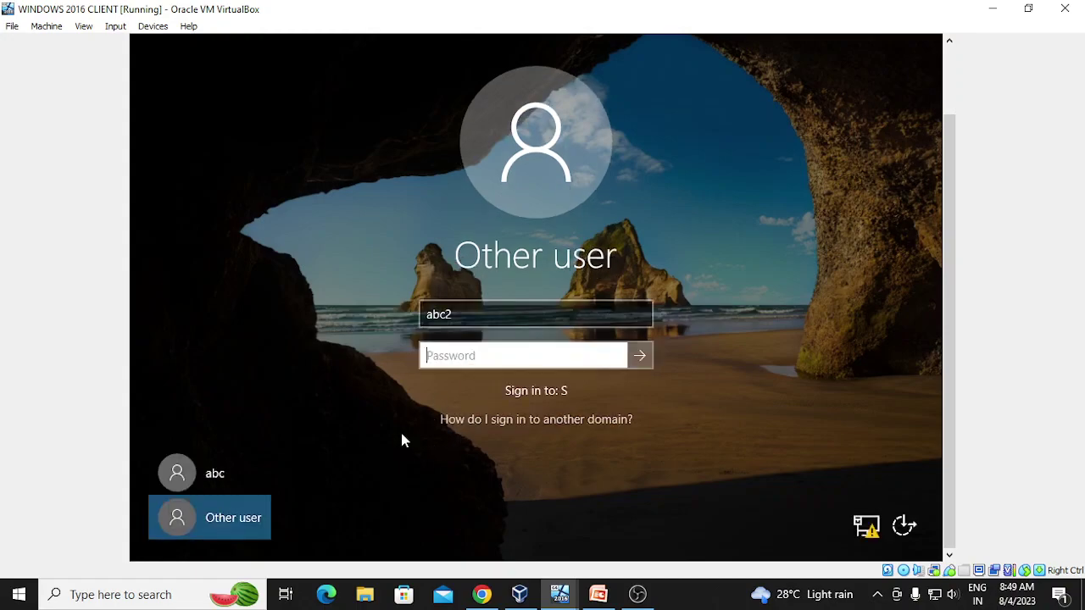
- Retry as abc1 with its password and dismiss the 'prevented from using this PC' message
click(237, 513)
click(457, 313)
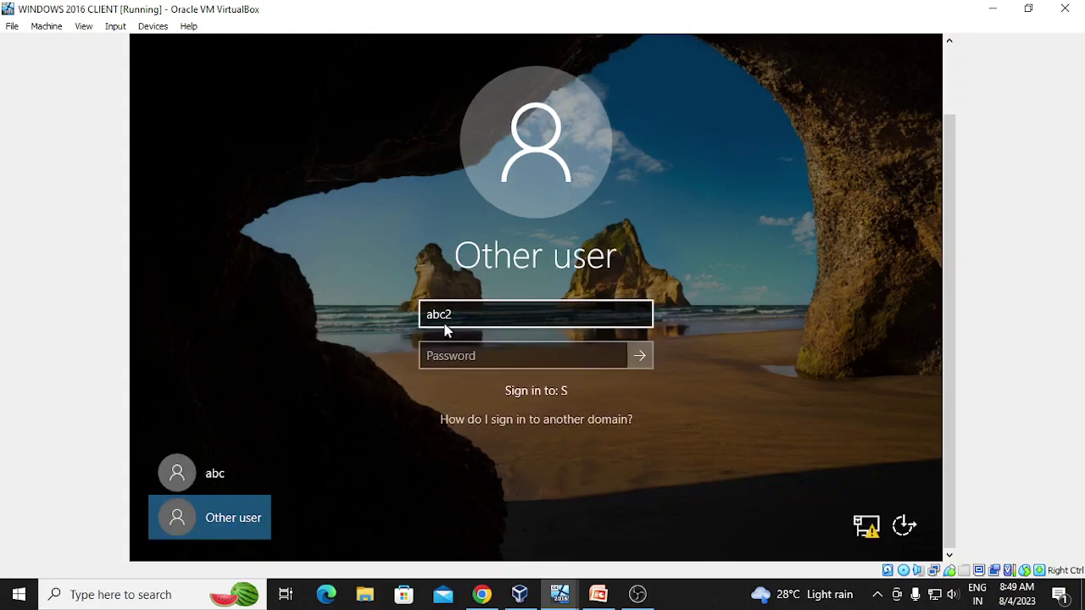
click(464, 315)
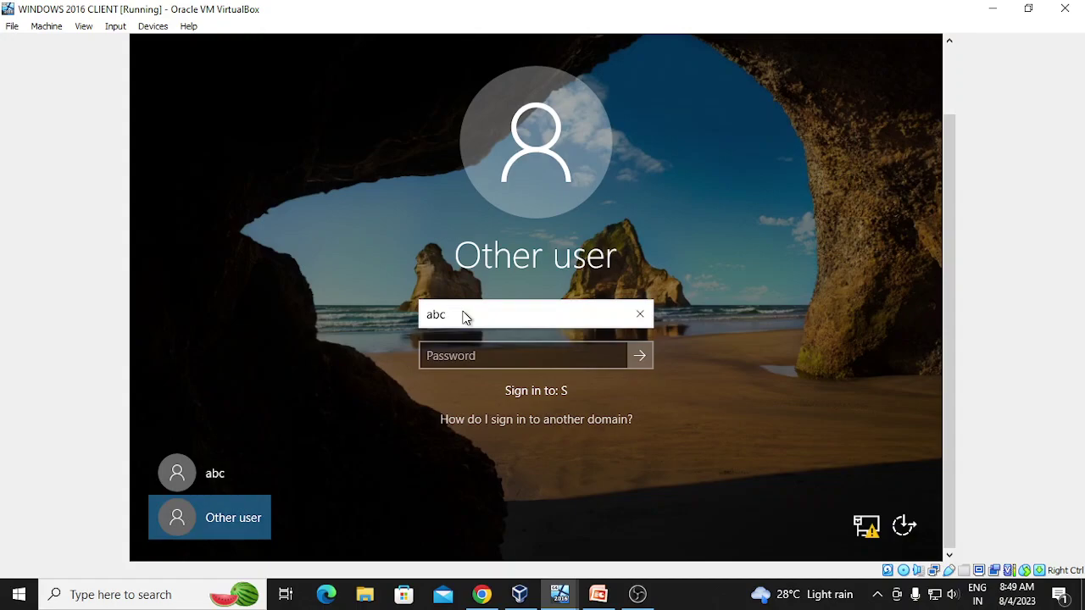
text(1)
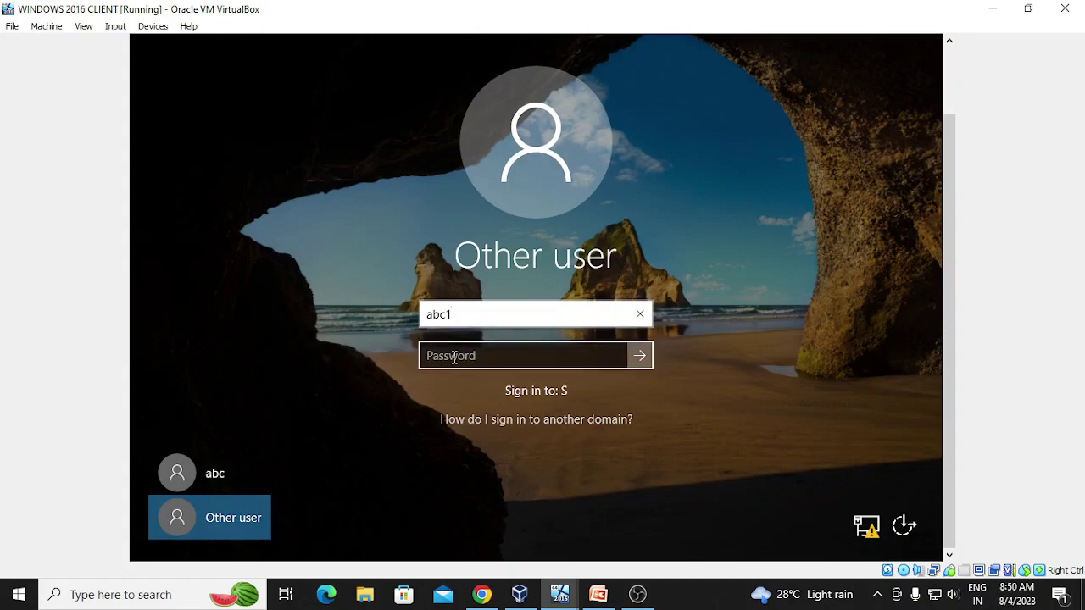
click(455, 360)
text(•••••)
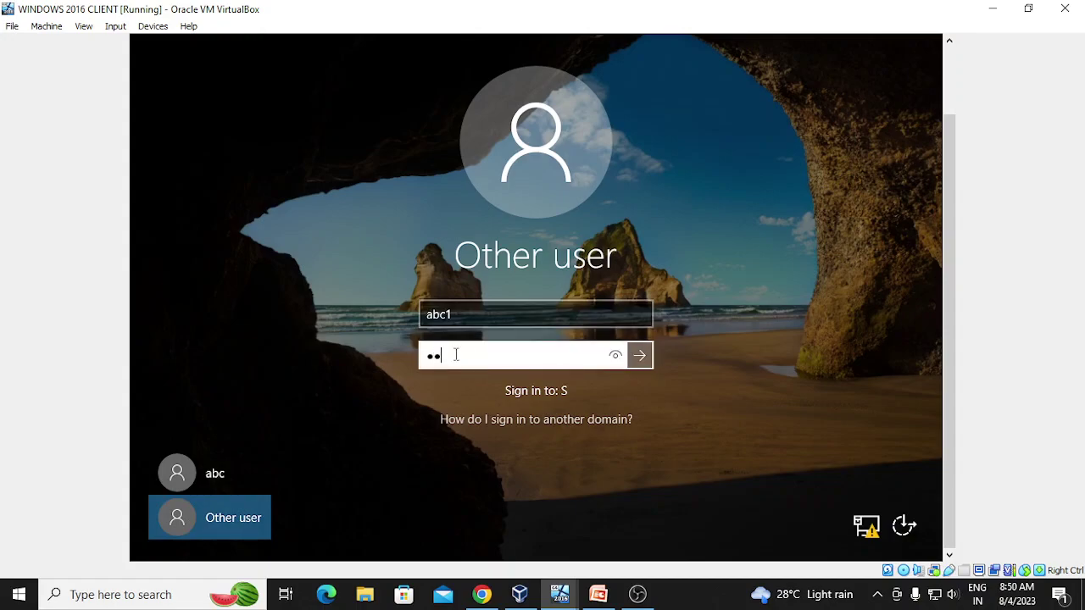
text(••)
key(Return)
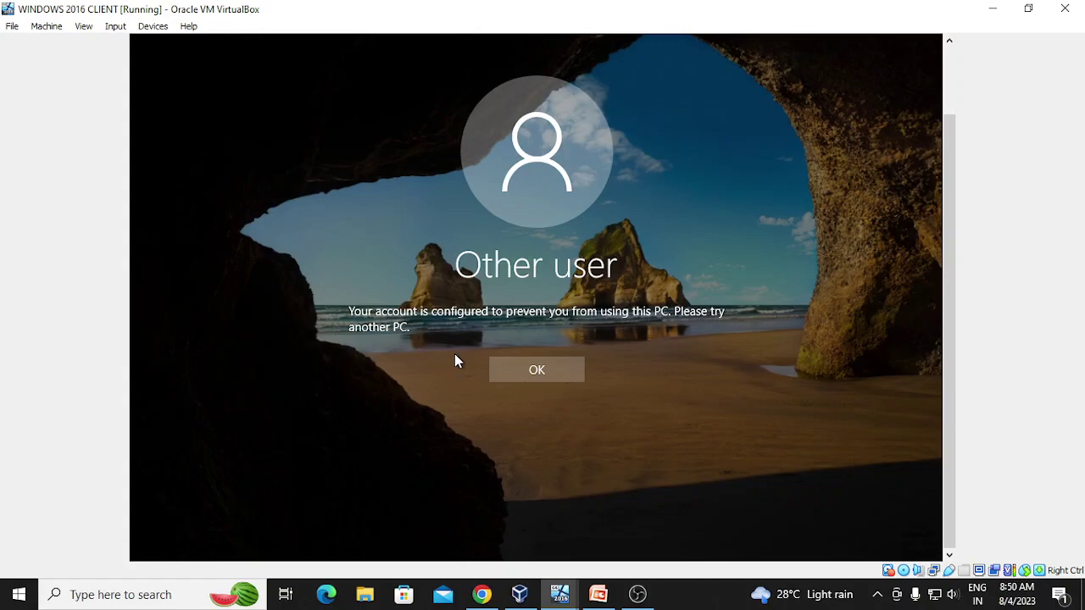
click(527, 370)
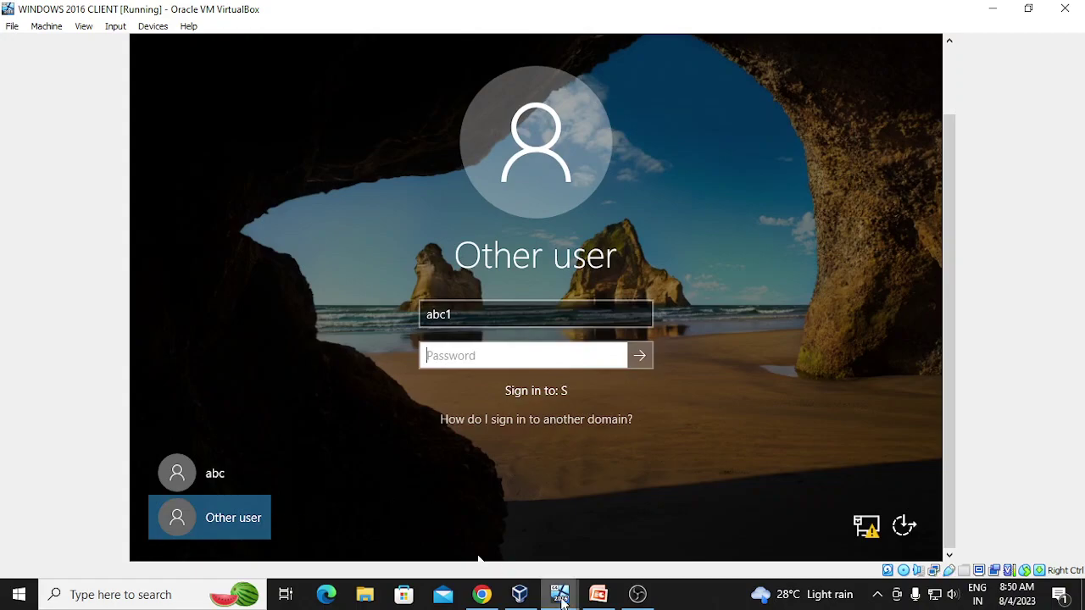
- On the domain controller, permit abc2 logon Monday–Saturday 02:00–13:00
mouse_move(562, 600)
click(500, 542)
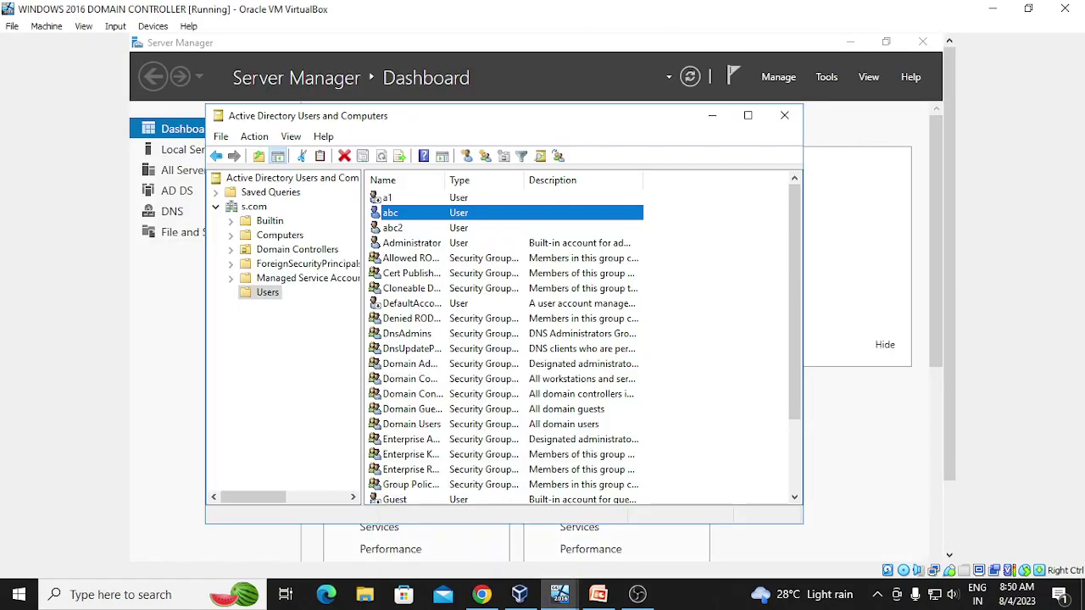
click(400, 230)
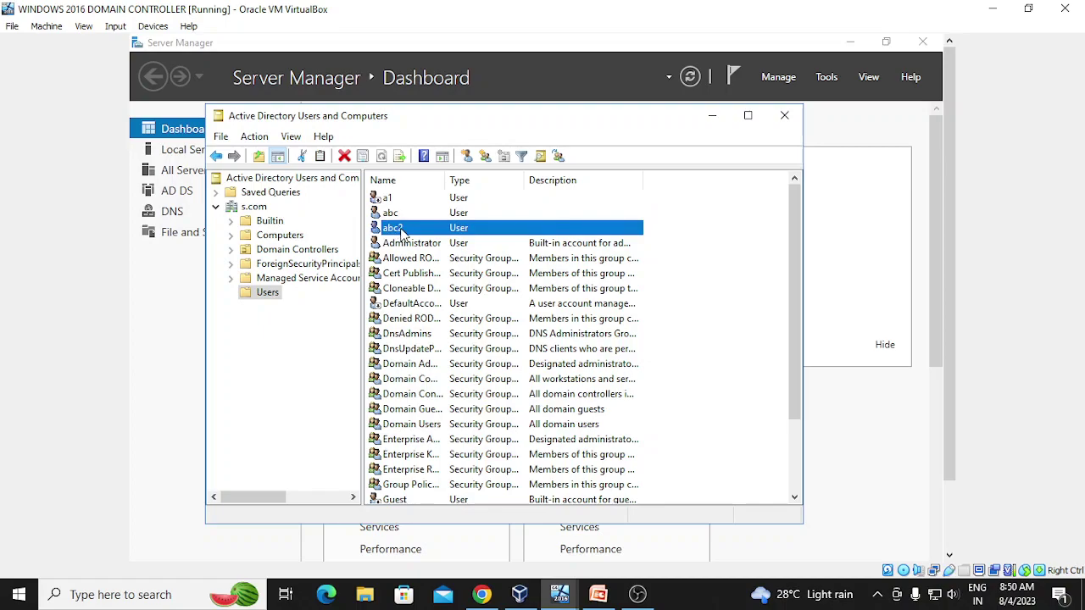
right_click(402, 230)
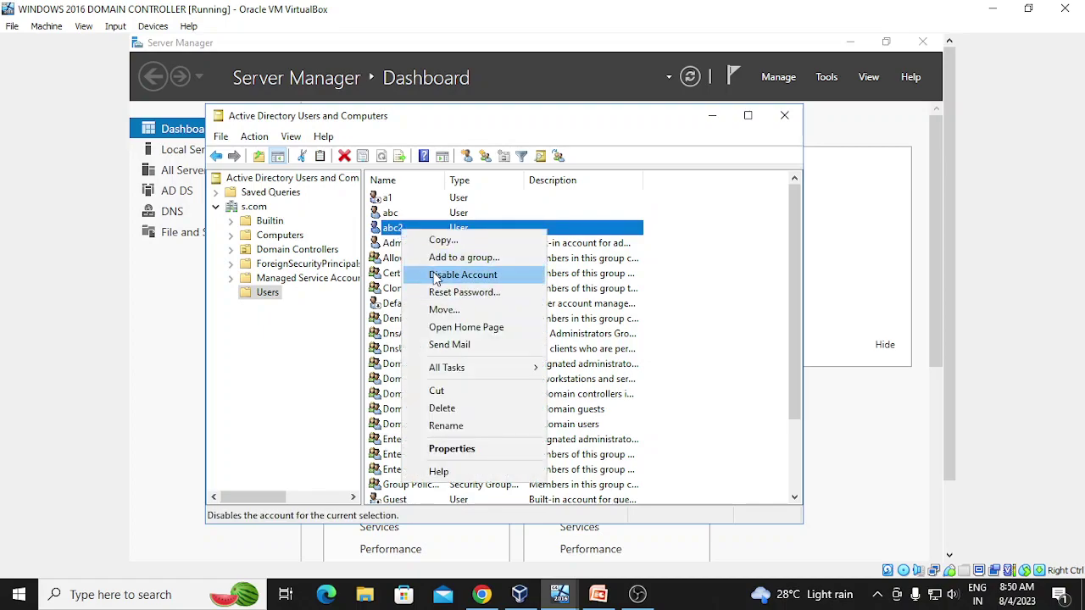
click(451, 449)
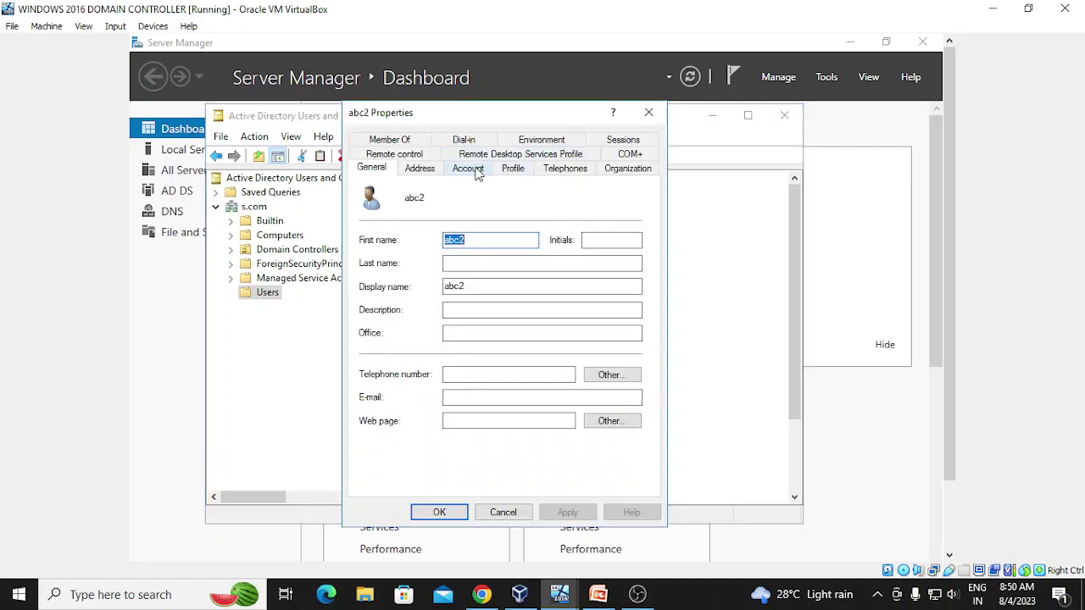
click(468, 169)
click(396, 269)
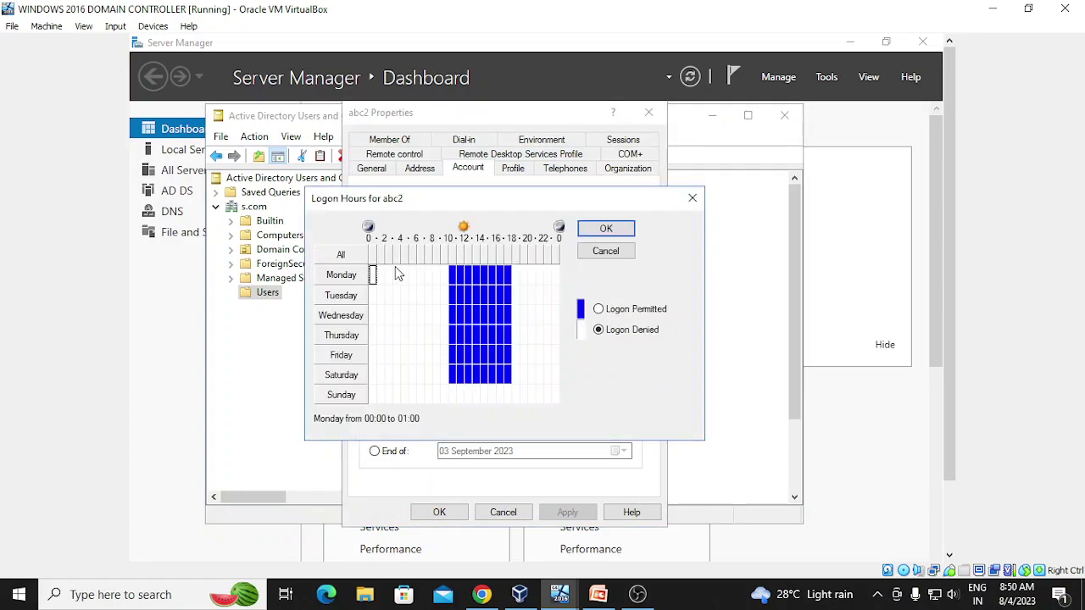
drag(398, 271, 468, 386)
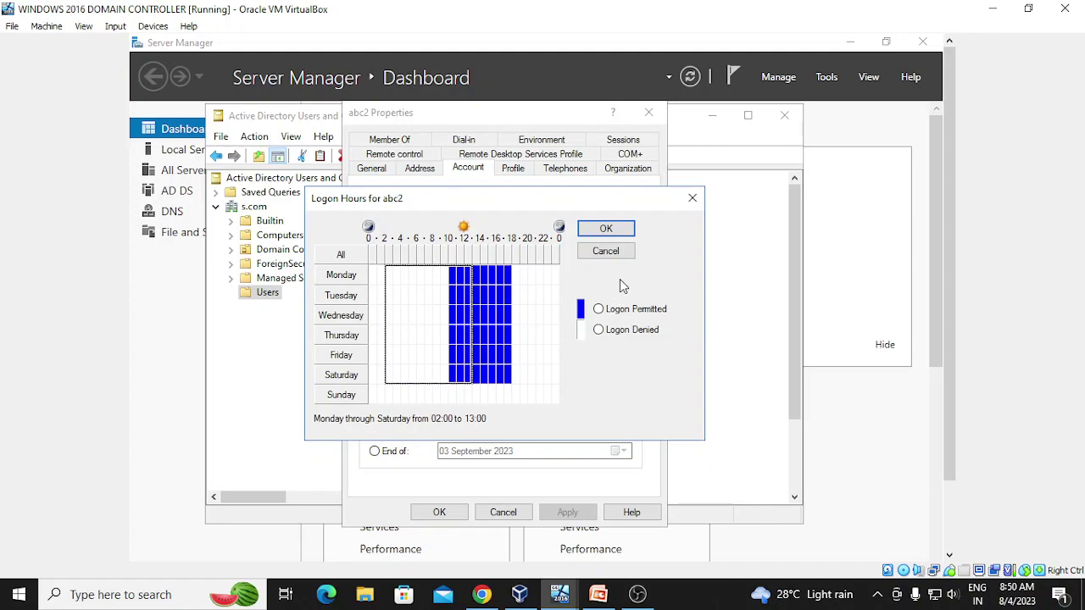
click(598, 309)
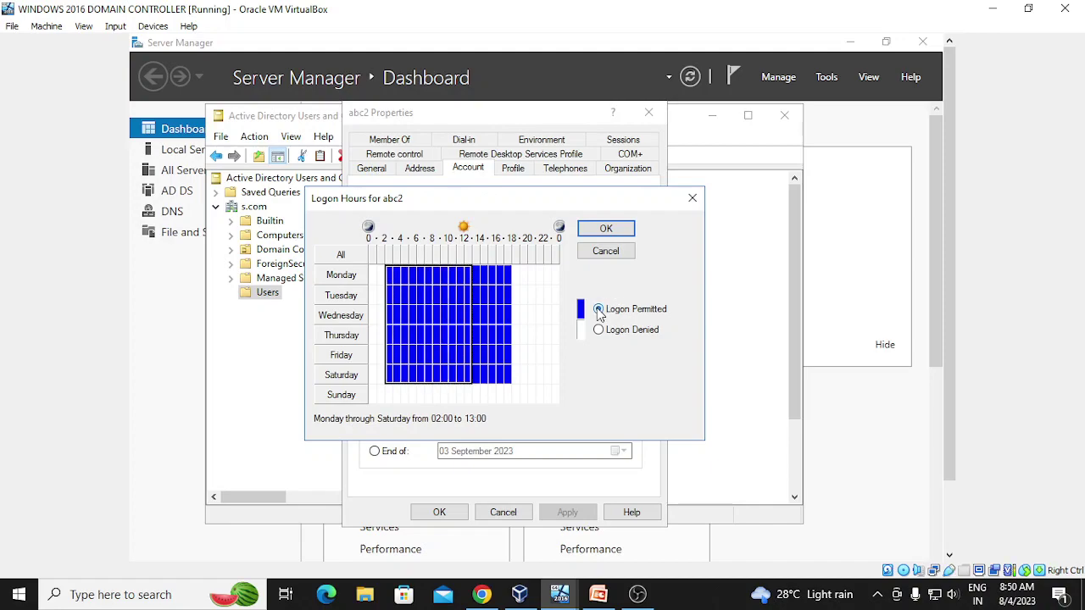
click(606, 229)
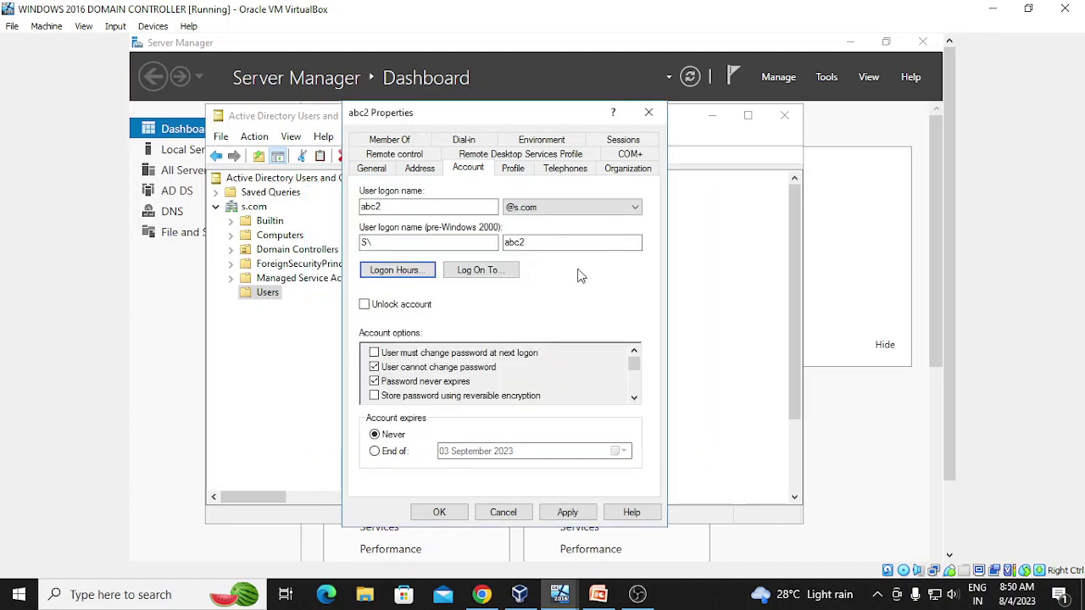
- Limit abc2 to logging on to computer pc1, then apply and close its properties
click(483, 271)
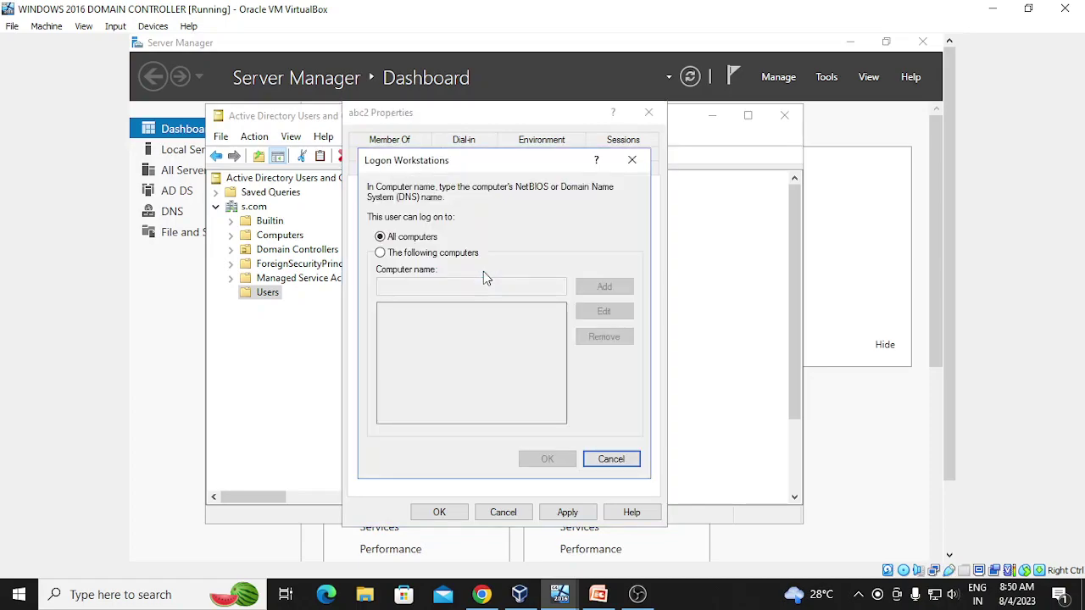
click(432, 254)
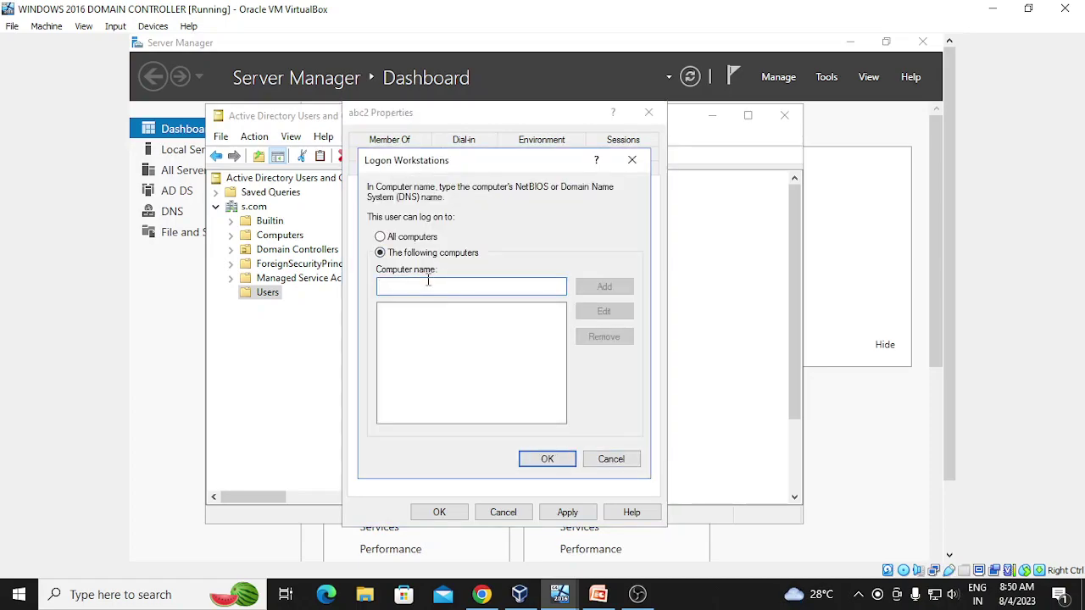
text(pc1)
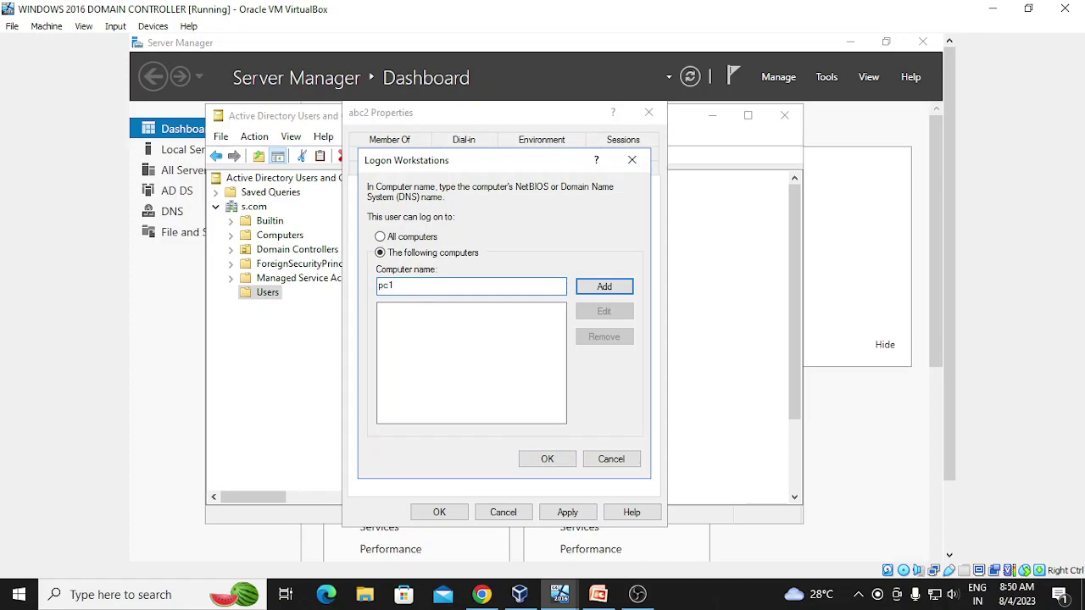
click(606, 289)
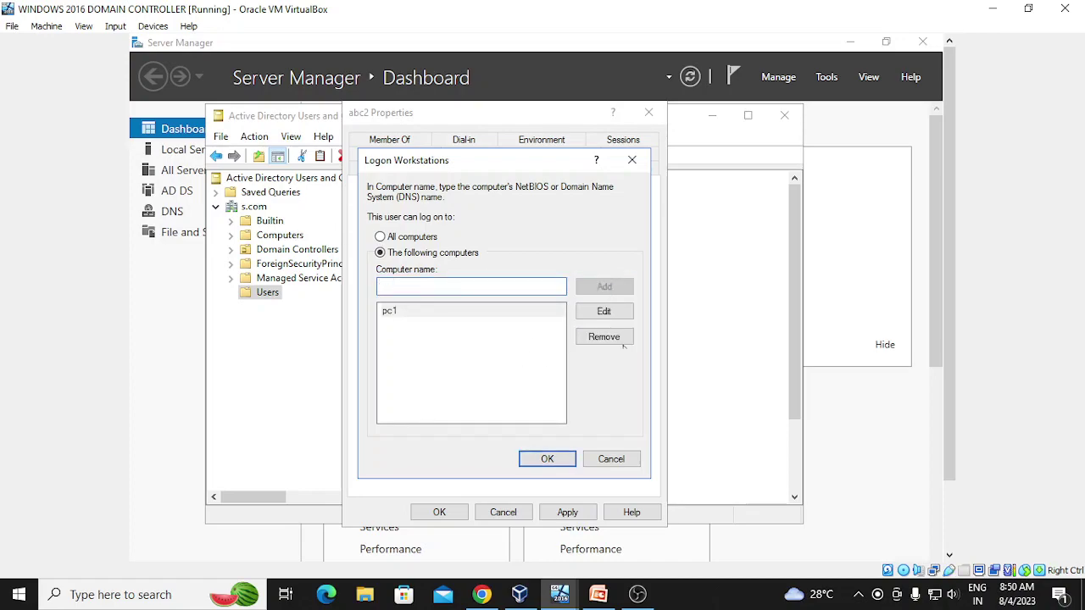
click(545, 462)
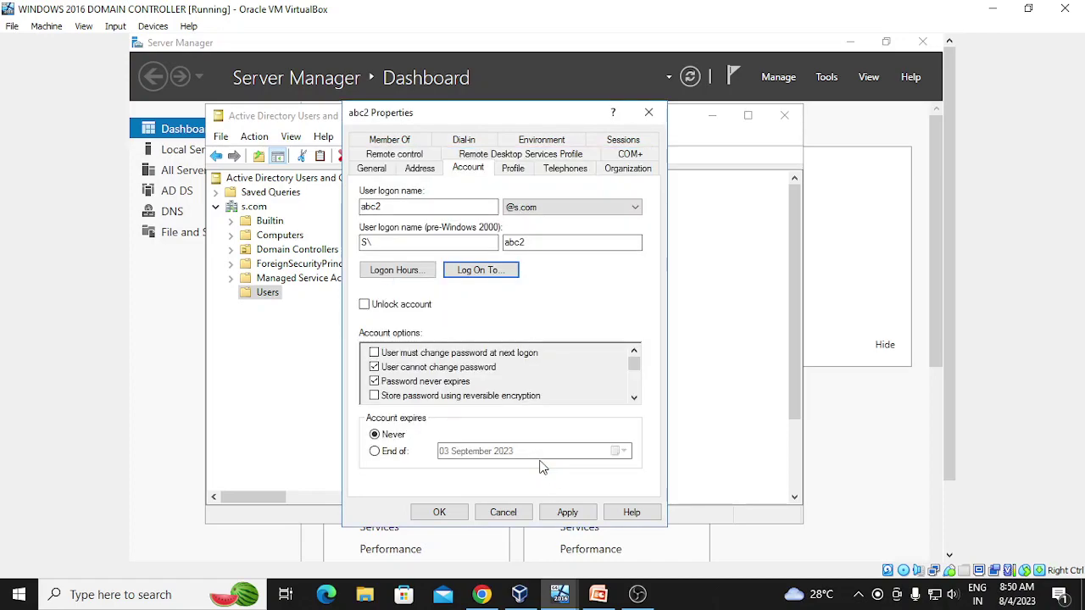
click(559, 514)
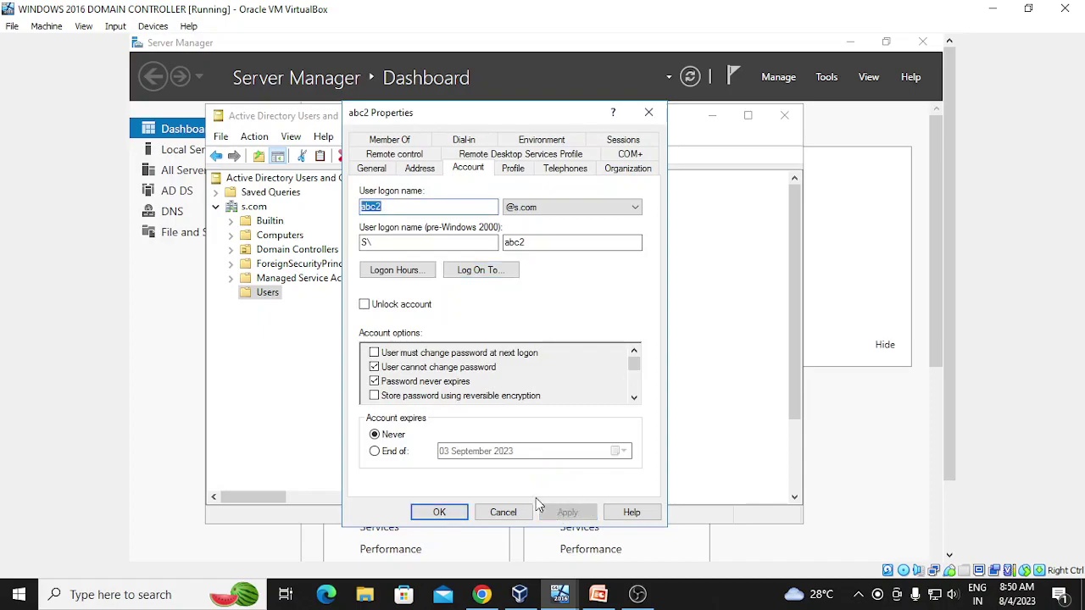
click(442, 512)
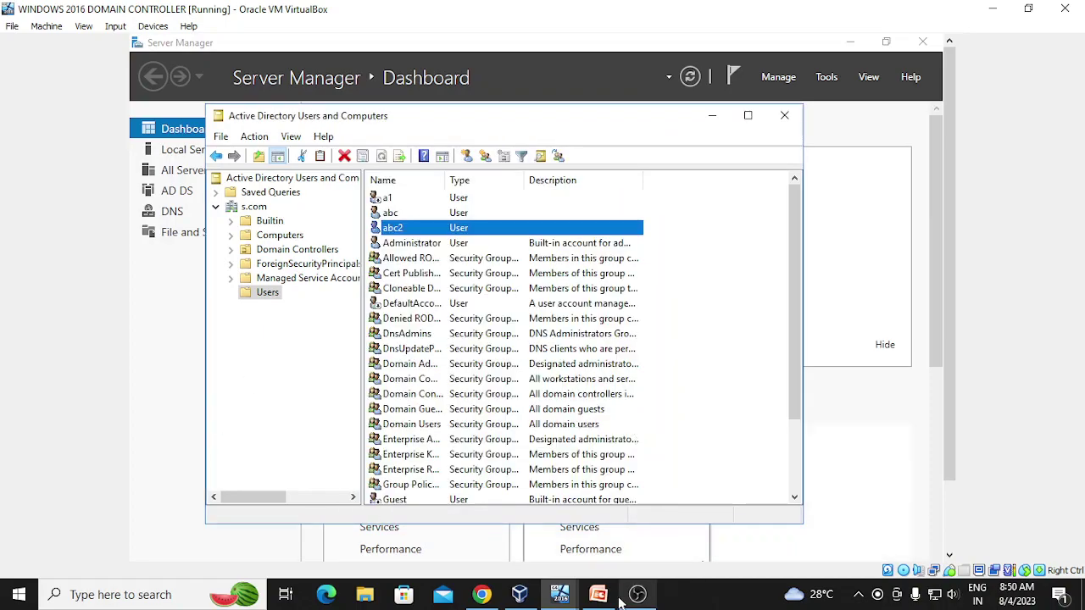
- On the client VM, change the user name from abc1 to abc2, enter the password and sign in
mouse_move(568, 596)
click(638, 521)
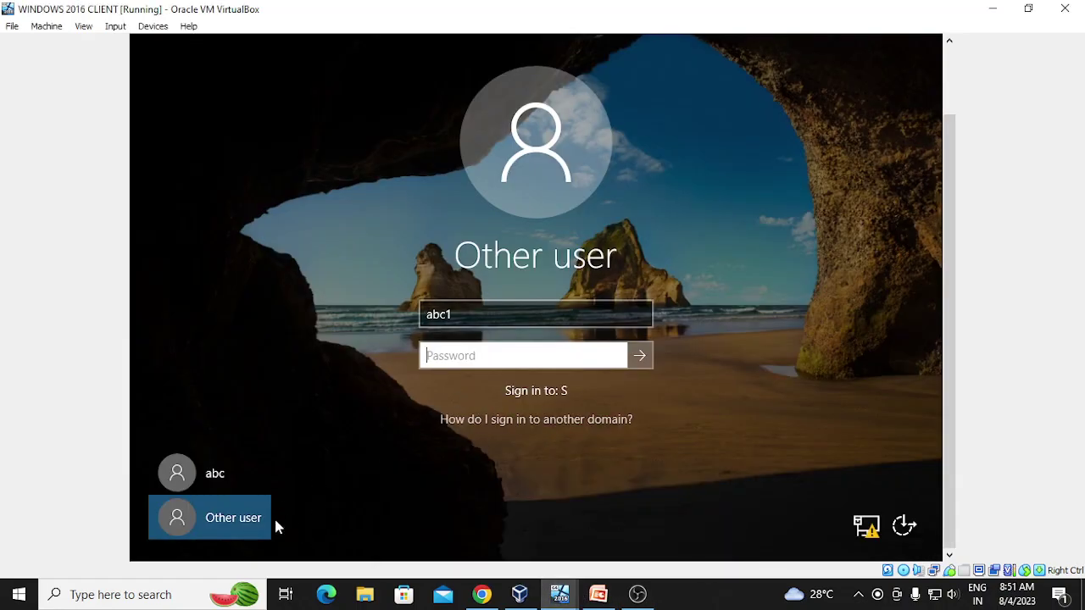
click(249, 516)
click(500, 315)
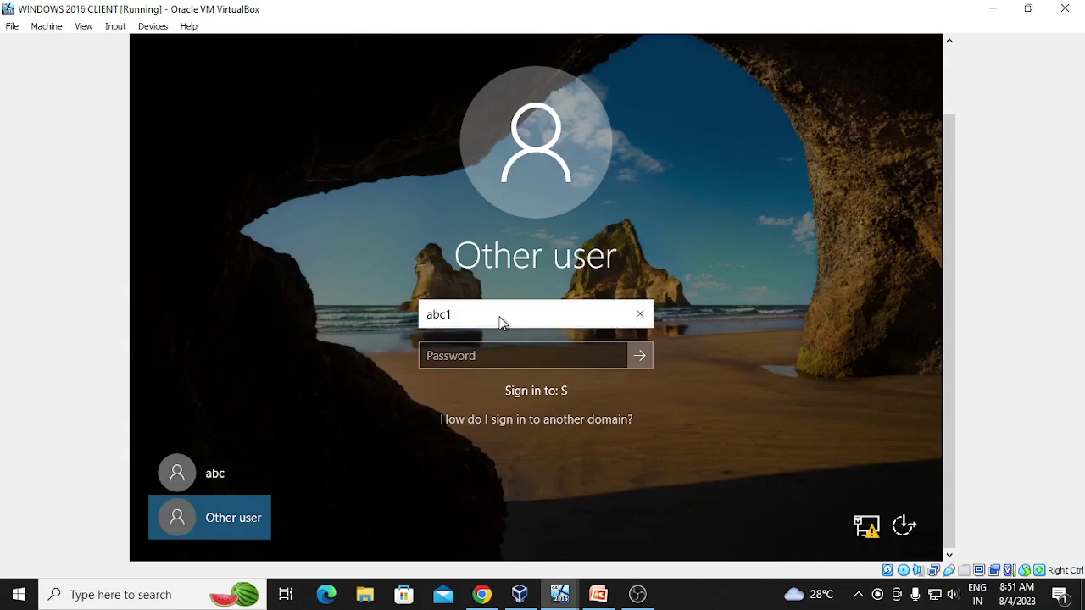
key(BackSpace)
key(Tab)
text(******)
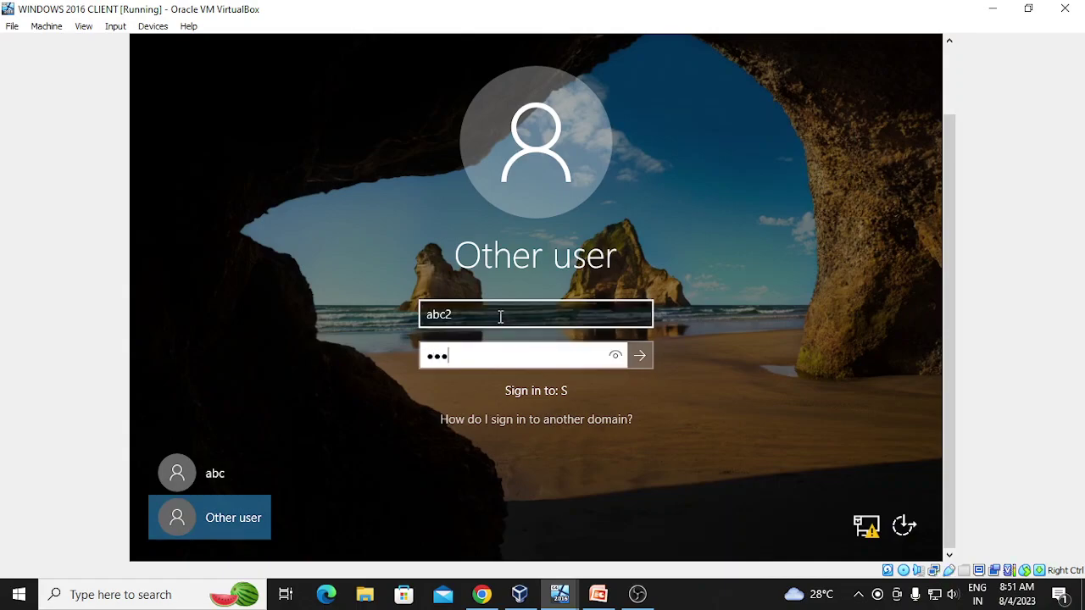
text(*)
key(Return)
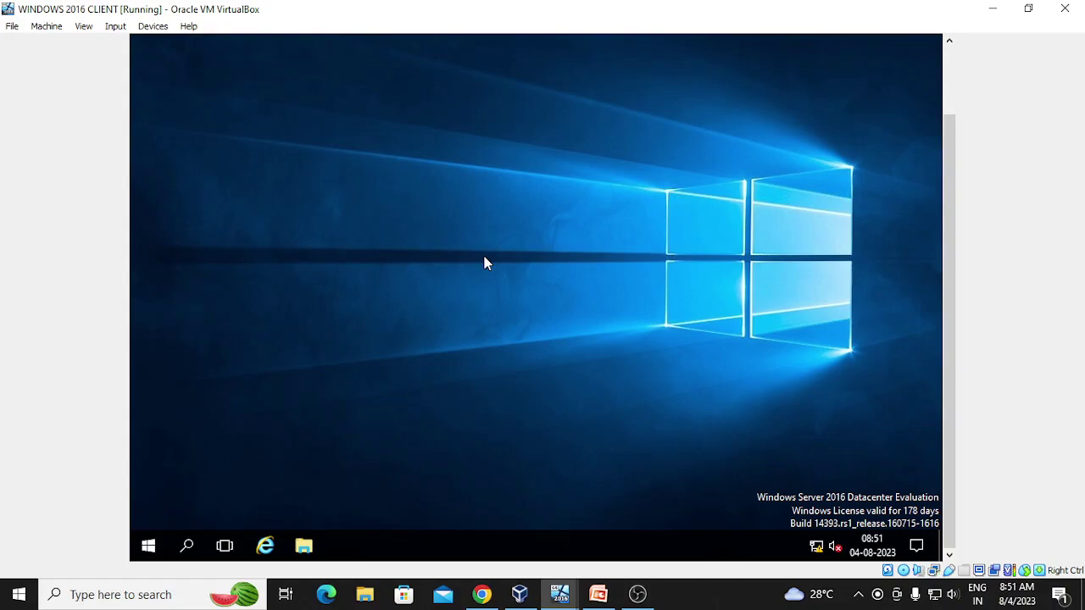
mouse_move(560, 596)
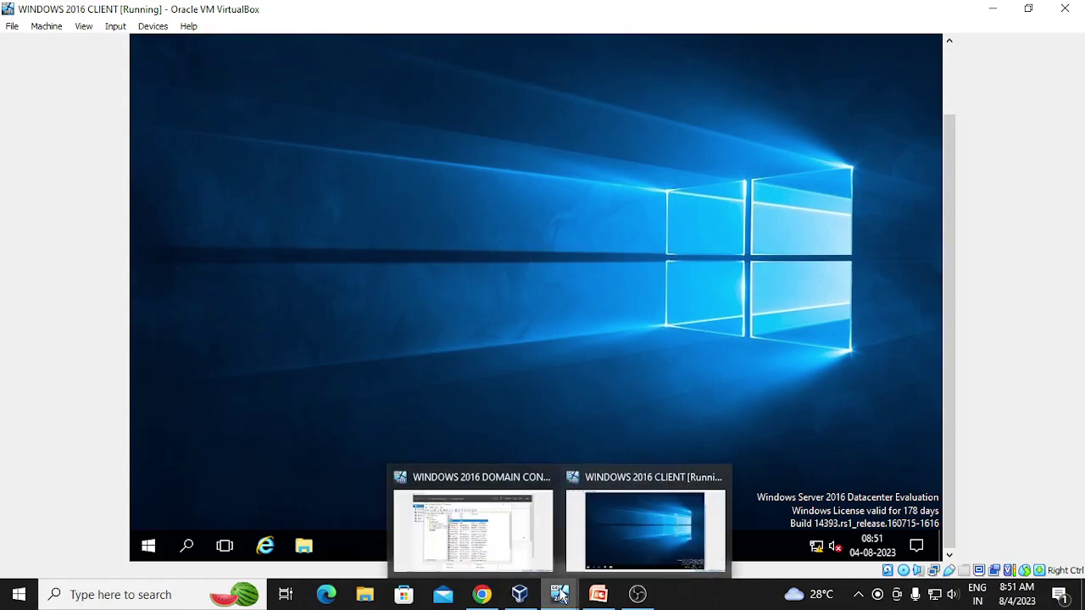